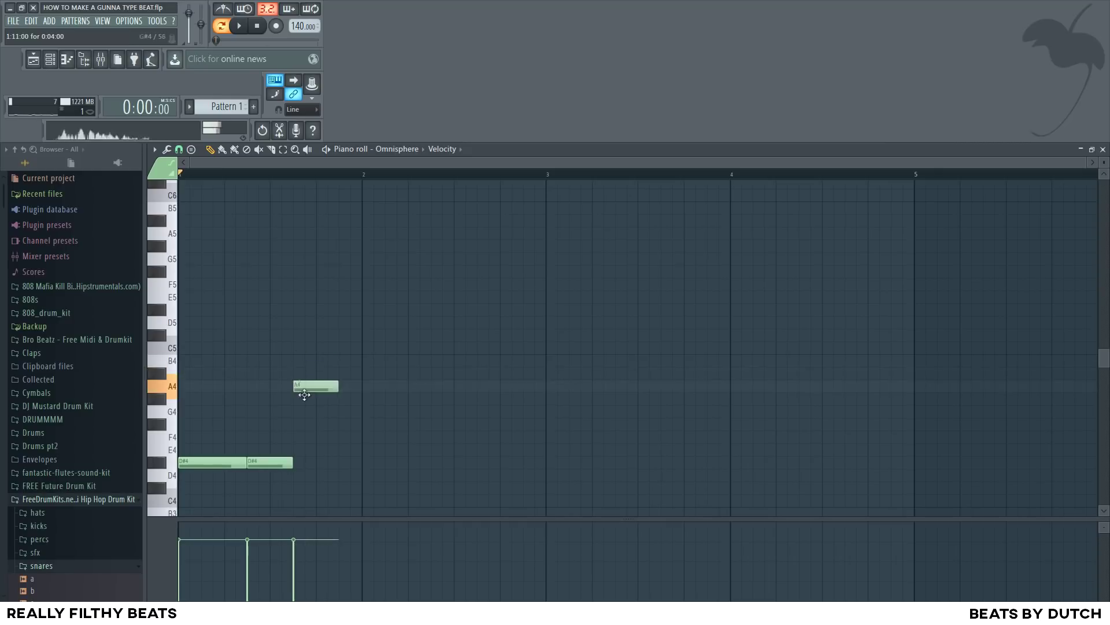
Place the third note on A#4 lasting to the end of bar 1, and raise all notes by two octaves
{"action": "left_click_drag", "start_coordinate": [376, 374], "coordinate": [363, 373]}
{"action": "key", "text": "space"}
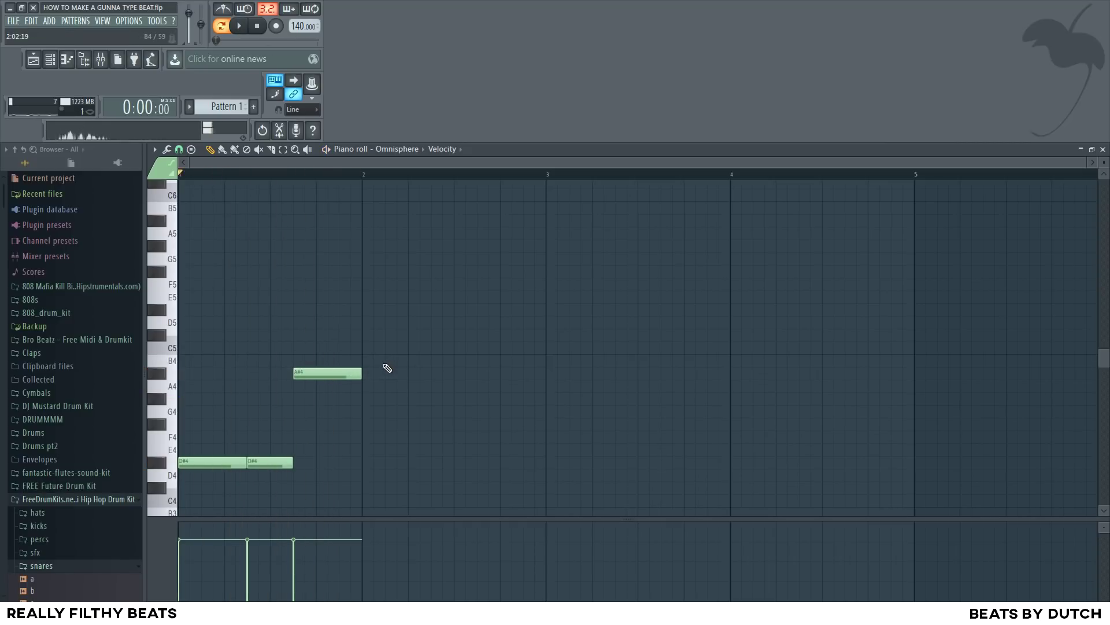
{"action": "key", "text": "ctrl+Up"}
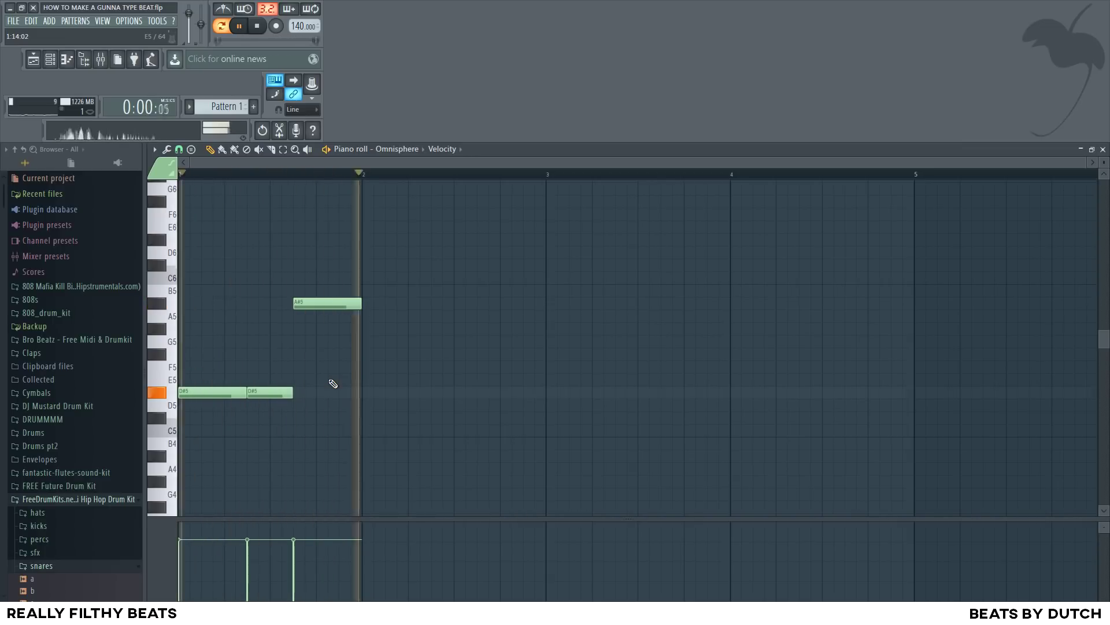
{"action": "key", "text": "ctrl+Up"}
{"action": "key", "text": "space"}
Fill bar 2 with a long G6 note of 10 steps followed by a G6 note of 6 steps
{"action": "left_click", "coordinate": [421, 340]}
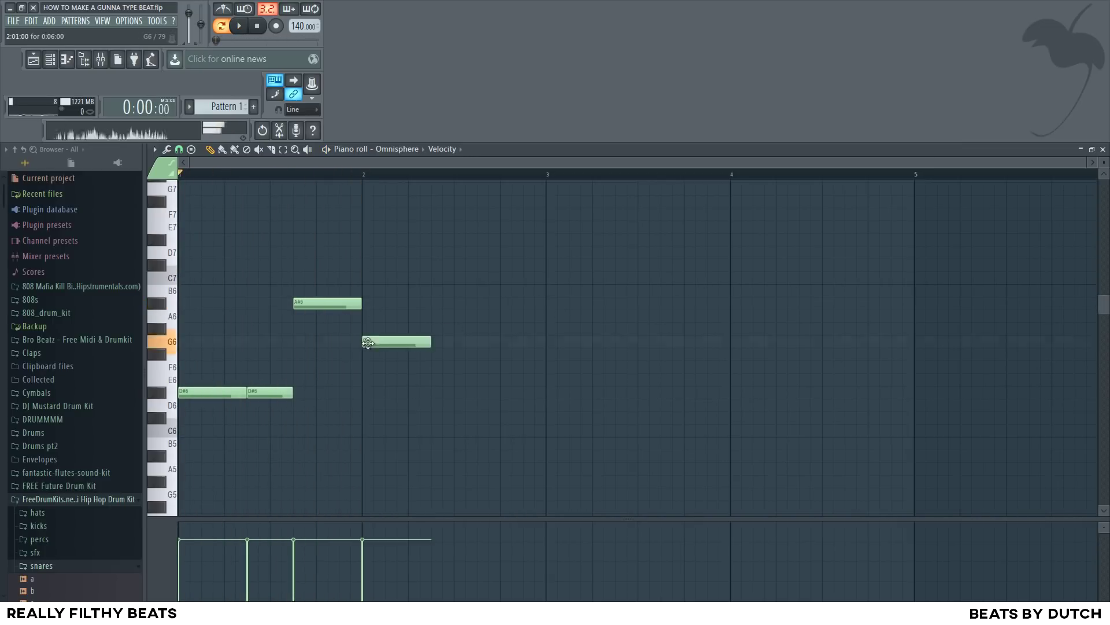
{"action": "left_click", "coordinate": [457, 342]}
{"action": "left_click_drag", "start_coordinate": [430, 341], "coordinate": [480, 341]}
{"action": "key", "text": "space"}
{"action": "left_click_drag", "start_coordinate": [556, 341], "coordinate": [545, 341]}
{"action": "left_click_drag", "start_coordinate": [439, 341], "coordinate": [476, 341]}
Duplicate the whole two-bar melody into bars 3 and 4 and clear the selection
{"action": "key", "text": "ctrl+a"}
{"action": "key", "text": "ctrl+b"}
{"action": "scroll", "coordinate": [657, 347], "scroll_direction": "down", "scroll_amount": 2}
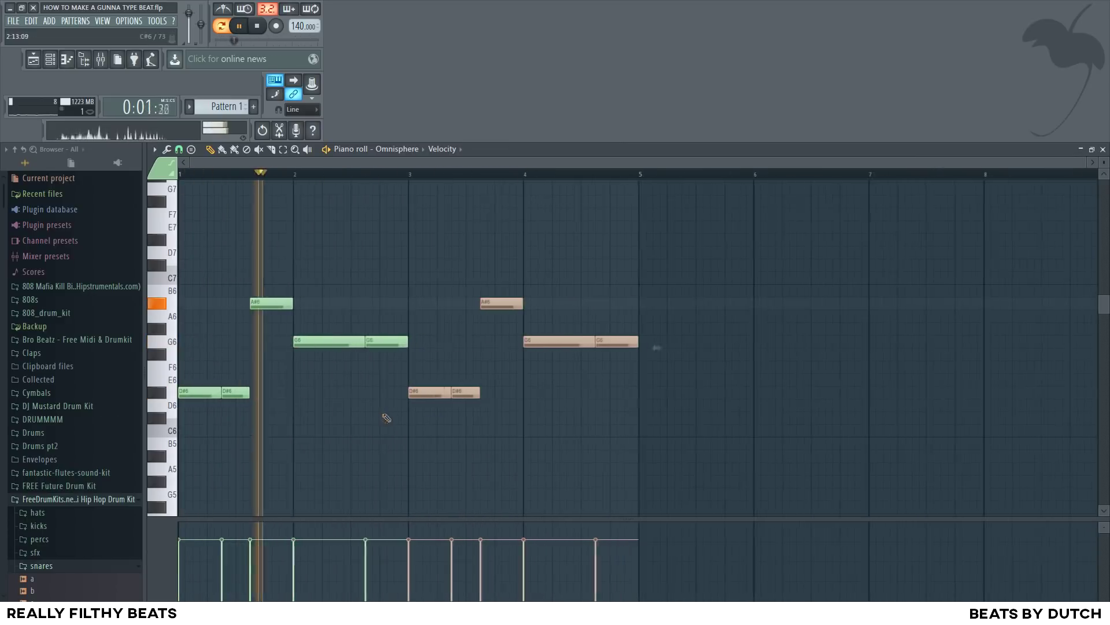
{"action": "key", "text": "ctrl+d"}
Shorten the first G6 note of bar 4 to 6 steps and fill the gap with another G6 note
{"action": "left_click_drag", "start_coordinate": [601, 341], "coordinate": [563, 341]}
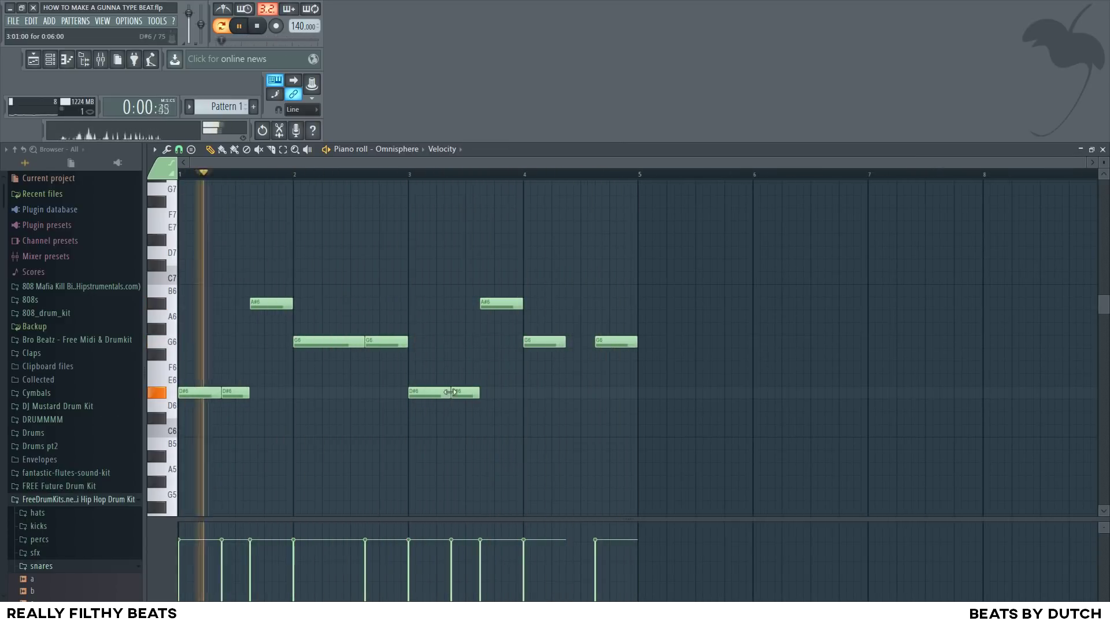
{"action": "left_click", "coordinate": [573, 341]}
{"action": "scroll", "coordinate": [573, 429], "scroll_direction": "up", "scroll_amount": 1}
{"action": "key", "text": "space"}
Write a high melody over bar 1 with the notes A#7, D7, G7, D#7, A#7, G7 and D7
{"action": "left_click_drag", "start_coordinate": [191, 252], "coordinate": [194, 192]}
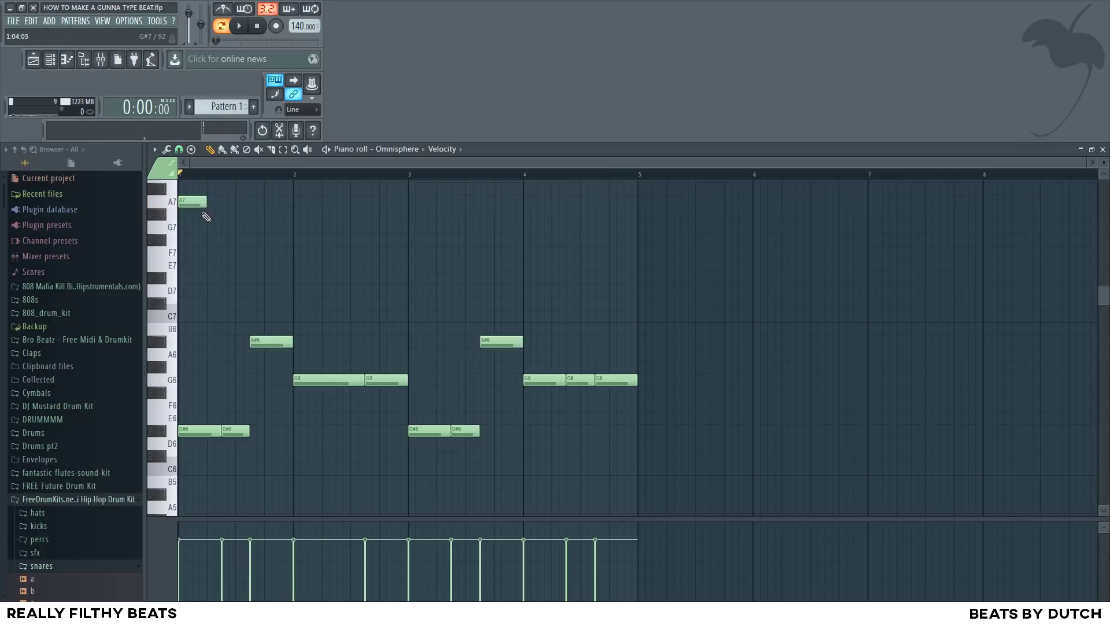
{"action": "scroll", "coordinate": [206, 216], "scroll_direction": "up", "scroll_amount": 1}
{"action": "left_click_drag", "start_coordinate": [200, 240], "coordinate": [201, 228]}
{"action": "left_click_drag", "start_coordinate": [193, 309], "coordinate": [194, 328]}
{"action": "key", "text": "space"}
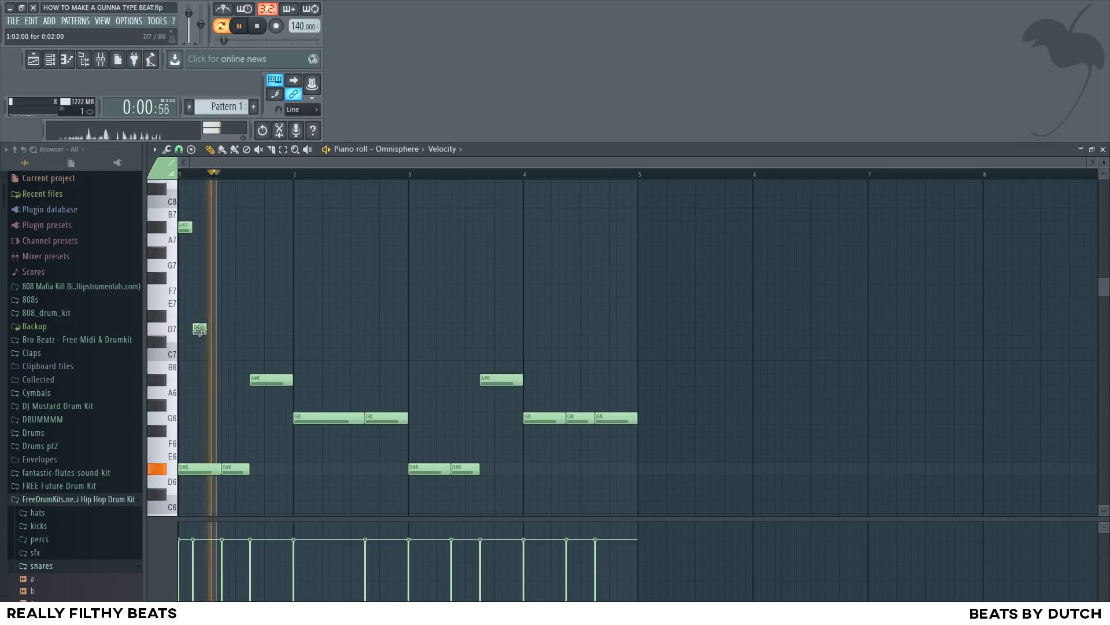
{"action": "key", "text": "space"}
{"action": "left_click_drag", "start_coordinate": [200, 266], "coordinate": [199, 255]}
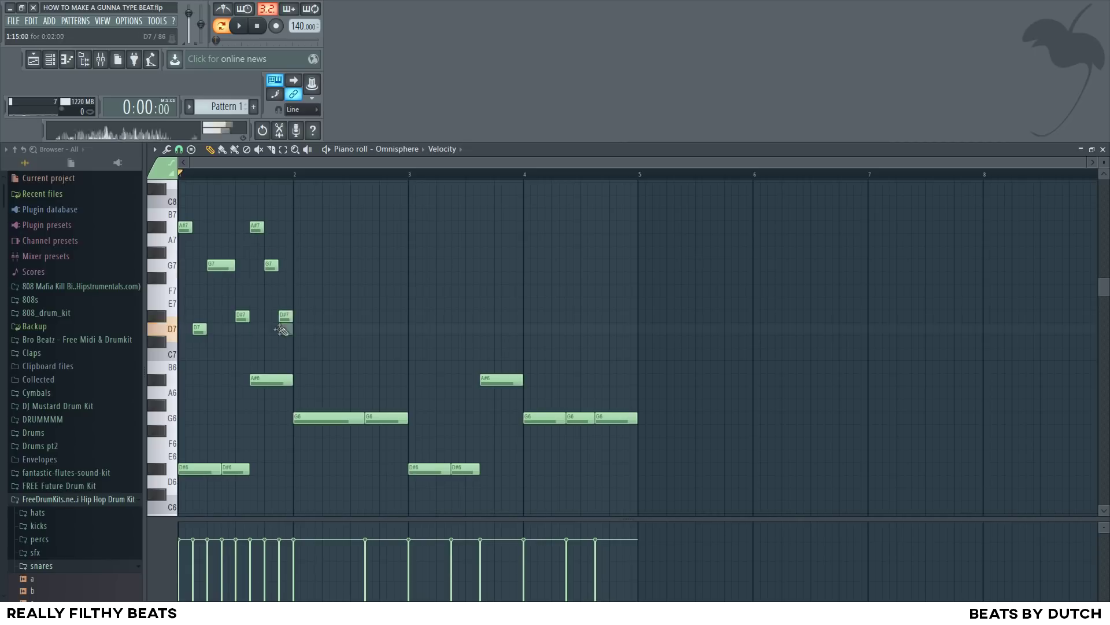
{"action": "left_click_drag", "start_coordinate": [285, 317], "coordinate": [282, 330]}
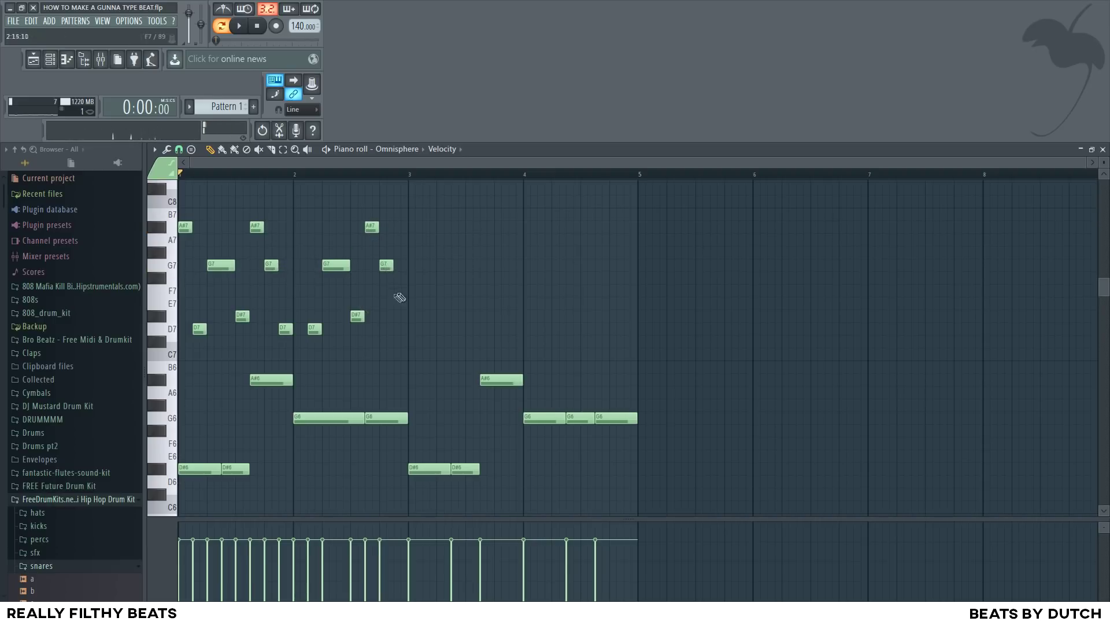
Duplicate the high melody of bars 1 and 2 into bars 3 and 4
{"action": "left_click_drag", "start_coordinate": [474, 209], "coordinate": [132, 351]}
{"action": "key", "text": "ctrl+b"}
{"action": "key", "text": "ctrl+d"}
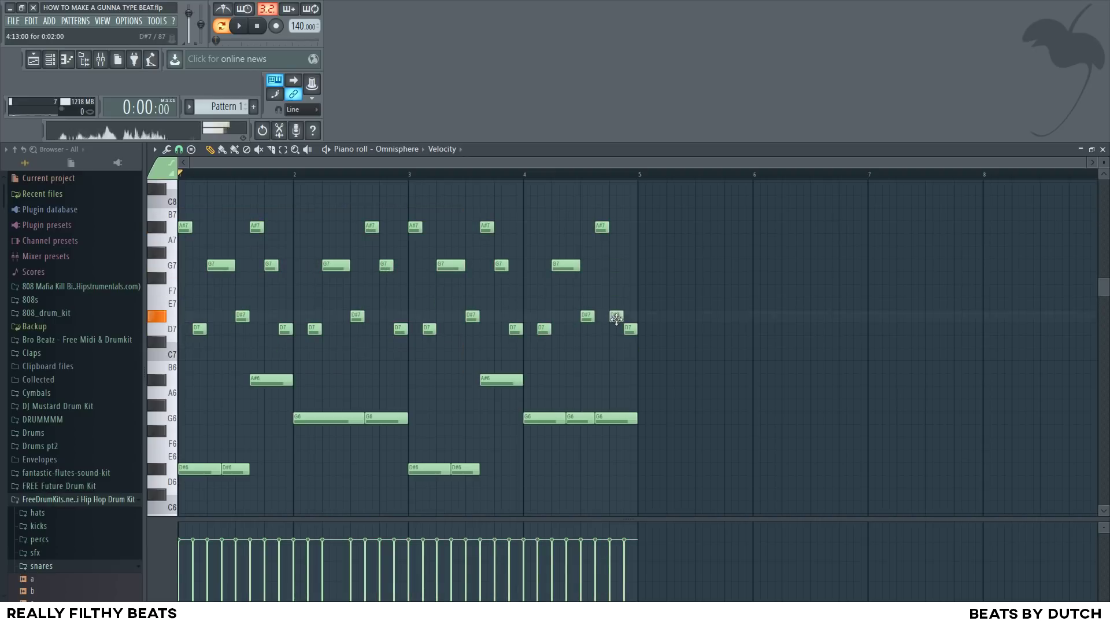
Duplicate the full four-bar pattern into bars 5 to 8, lower all notes by one octave and play it back
{"action": "left_click_drag", "start_coordinate": [686, 184], "coordinate": [169, 470]}
{"action": "key", "text": "ctrl+b"}
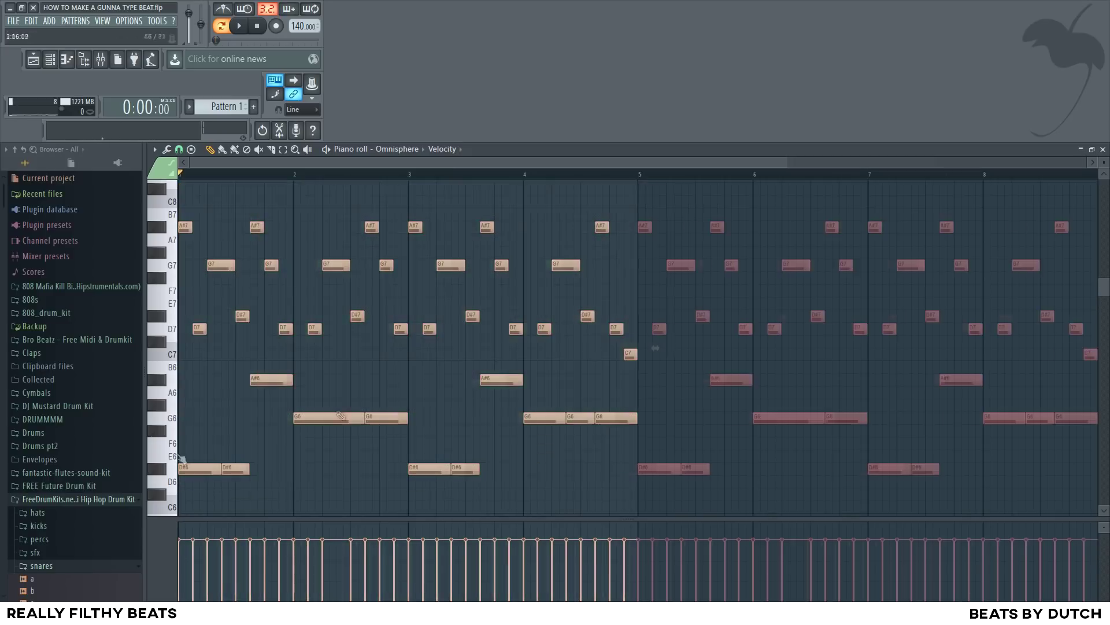
{"action": "key", "text": "ctrl+d"}
{"action": "key", "text": "space"}
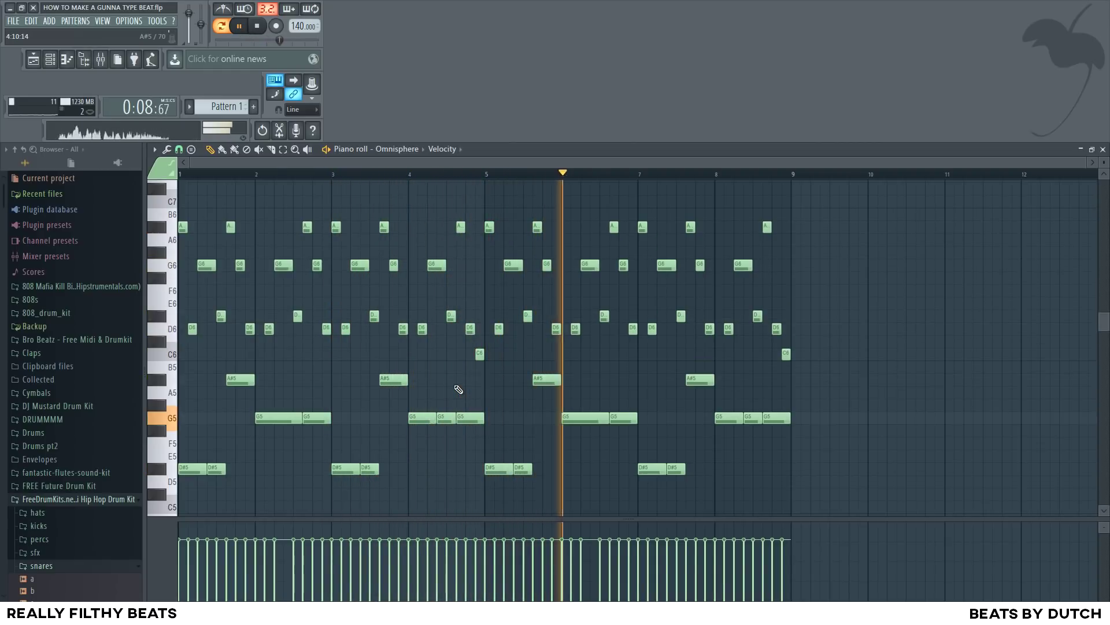
Add one-step high notes at the start of the first four bars: D7, D#7, D7 and C7
{"action": "scroll", "coordinate": [243, 254], "scroll_direction": "up", "scroll_amount": 3}
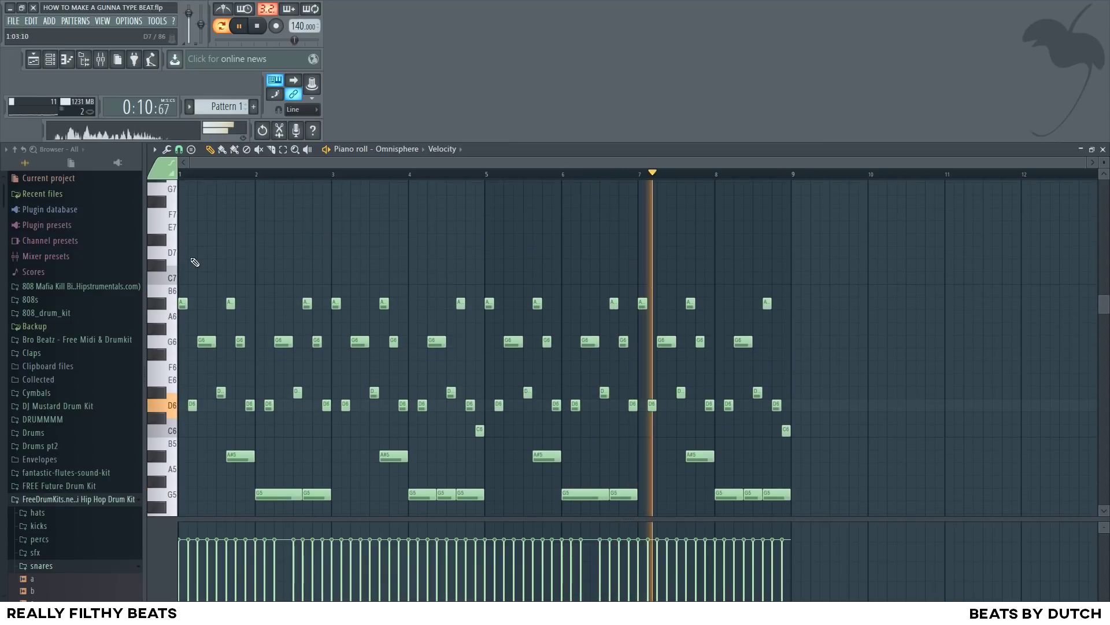
{"action": "left_click_drag", "start_coordinate": [186, 252], "coordinate": [182, 252]}
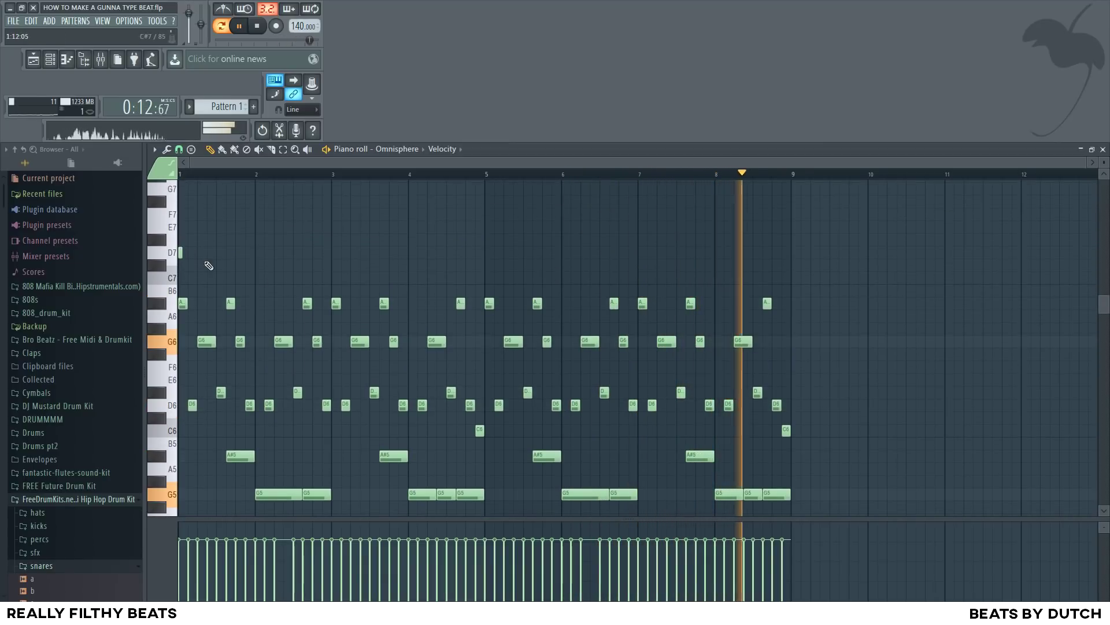
{"action": "left_click", "coordinate": [255, 268]}
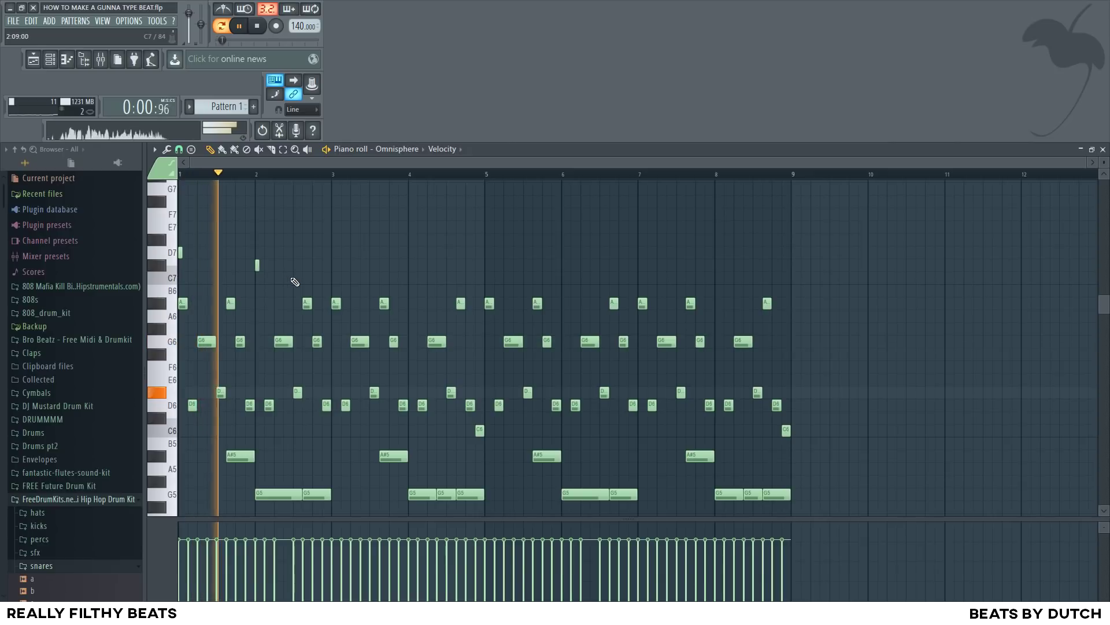
{"action": "key", "text": "space"}
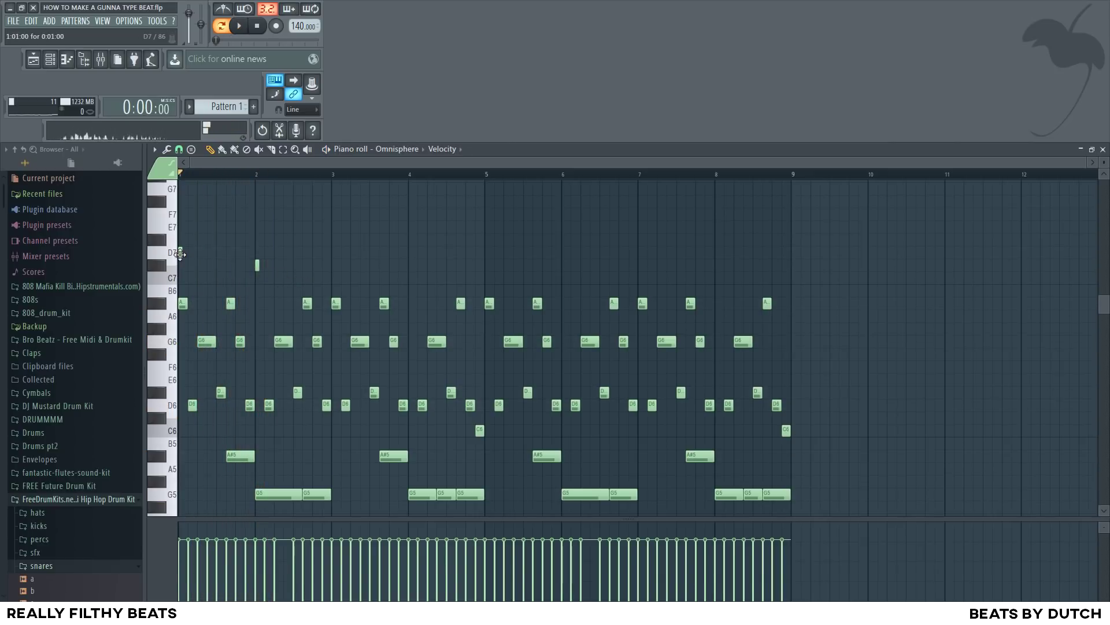
{"action": "left_click", "coordinate": [256, 252]}
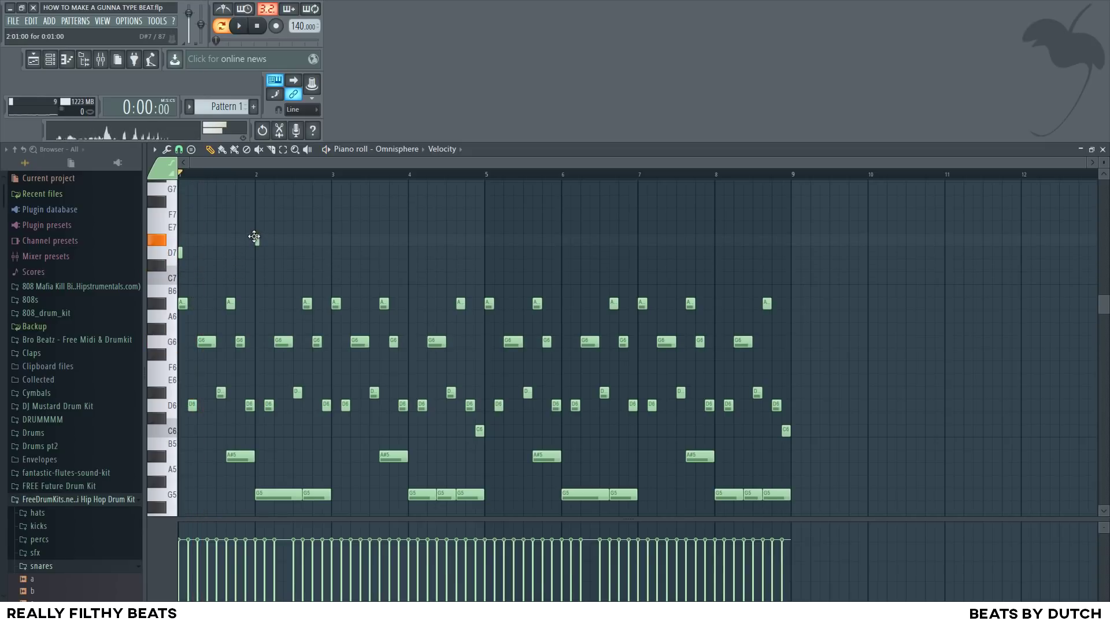
{"action": "key", "text": "space"}
{"action": "left_click", "coordinate": [333, 252]}
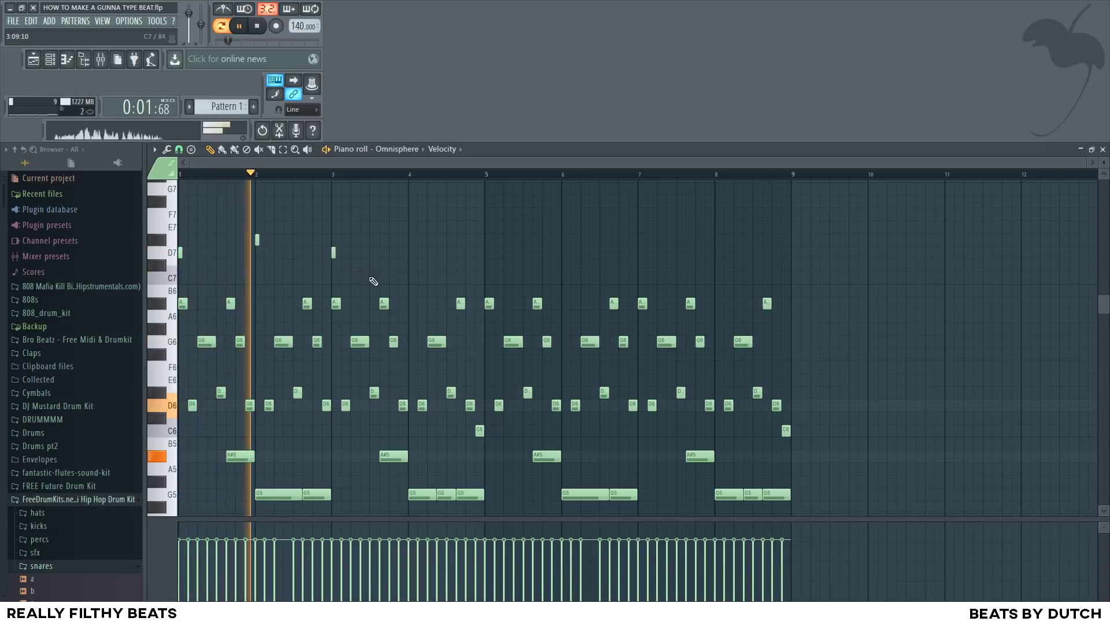
{"action": "left_click", "coordinate": [410, 278]}
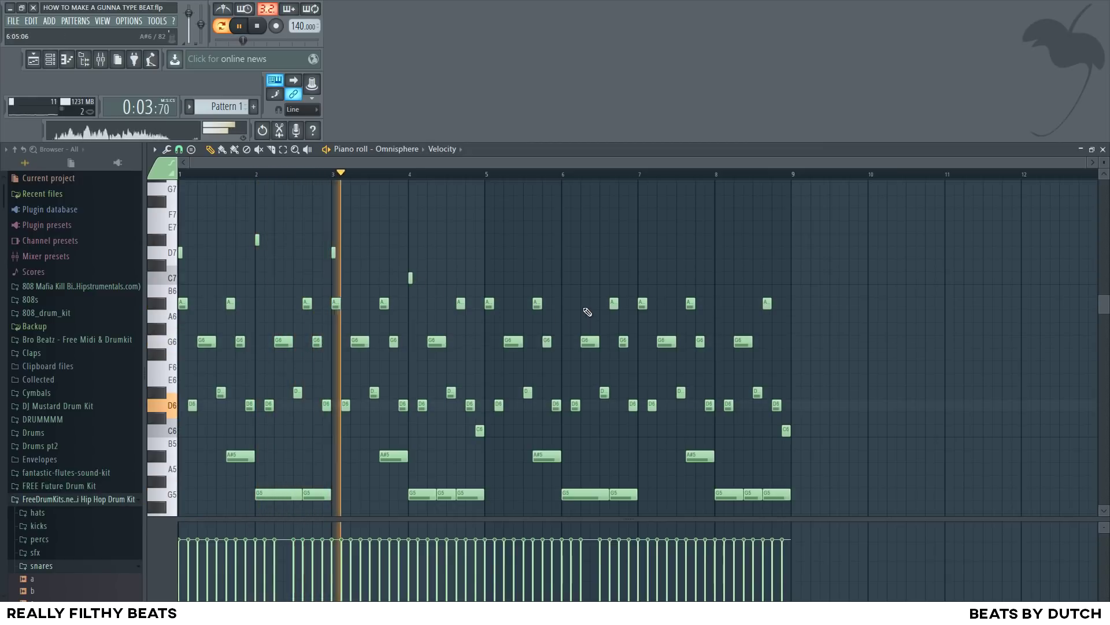
Copy the four one-step high notes to the starts of bars 5 to 8
{"action": "left_click_drag", "start_coordinate": [464, 209], "coordinate": [123, 283], "text": "ctrl"}
{"action": "left_click_drag", "start_coordinate": [333, 253], "coordinate": [640, 283], "text": "shift"}
{"action": "left_click", "coordinate": [603, 276], "text": "ctrl"}
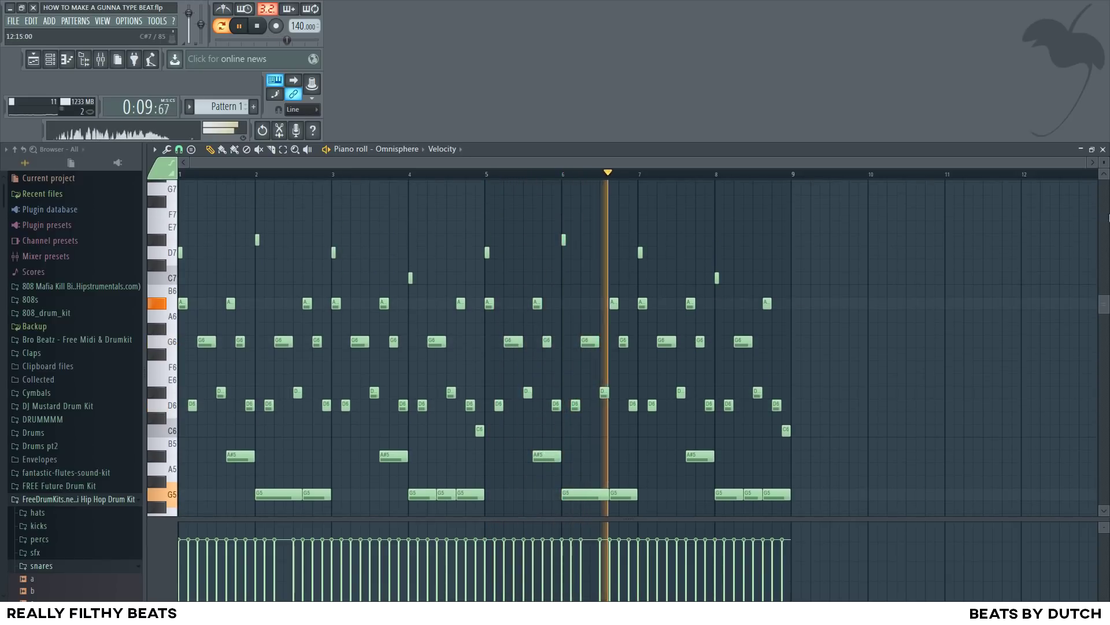
Stop playback and open the Omnisphere 2 channel's piano roll with the channel rack hidden
{"action": "left_click_drag", "start_coordinate": [1103, 162], "coordinate": [1104, 151]}
{"action": "scroll", "coordinate": [654, 287], "scroll_direction": "down", "scroll_amount": 2}
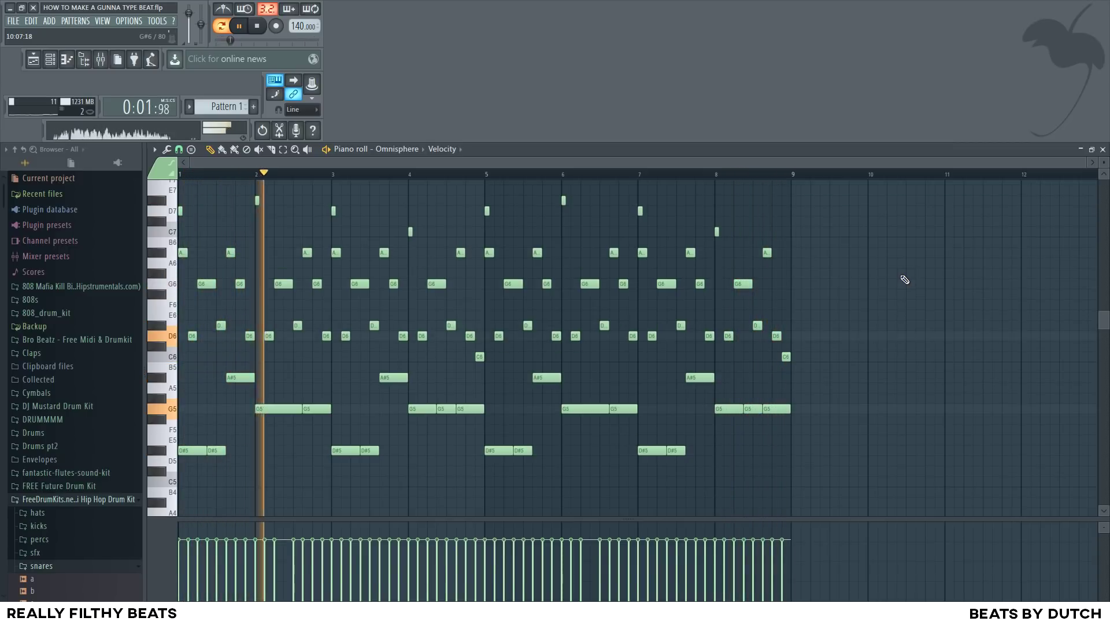
{"action": "key", "text": "space"}
{"action": "key", "text": "F6"}
{"action": "right_click", "coordinate": [306, 346]}
{"action": "left_click", "coordinate": [359, 343]}
{"action": "right_click", "coordinate": [323, 347]}
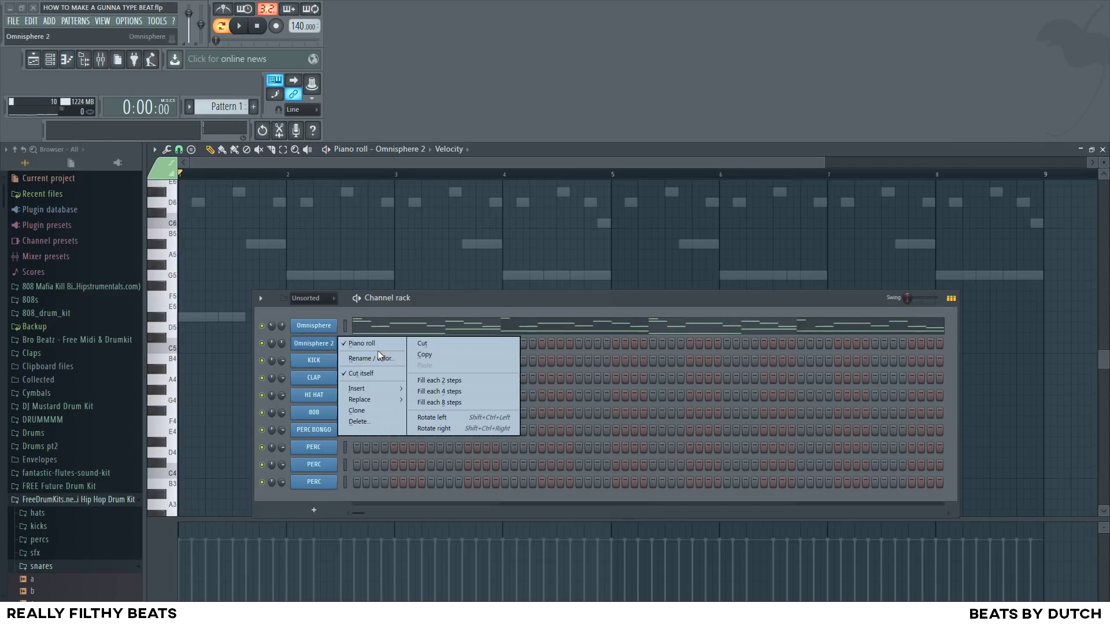
{"action": "left_click", "coordinate": [376, 345]}
{"action": "right_click", "coordinate": [325, 343]}
{"action": "left_click", "coordinate": [351, 343]}
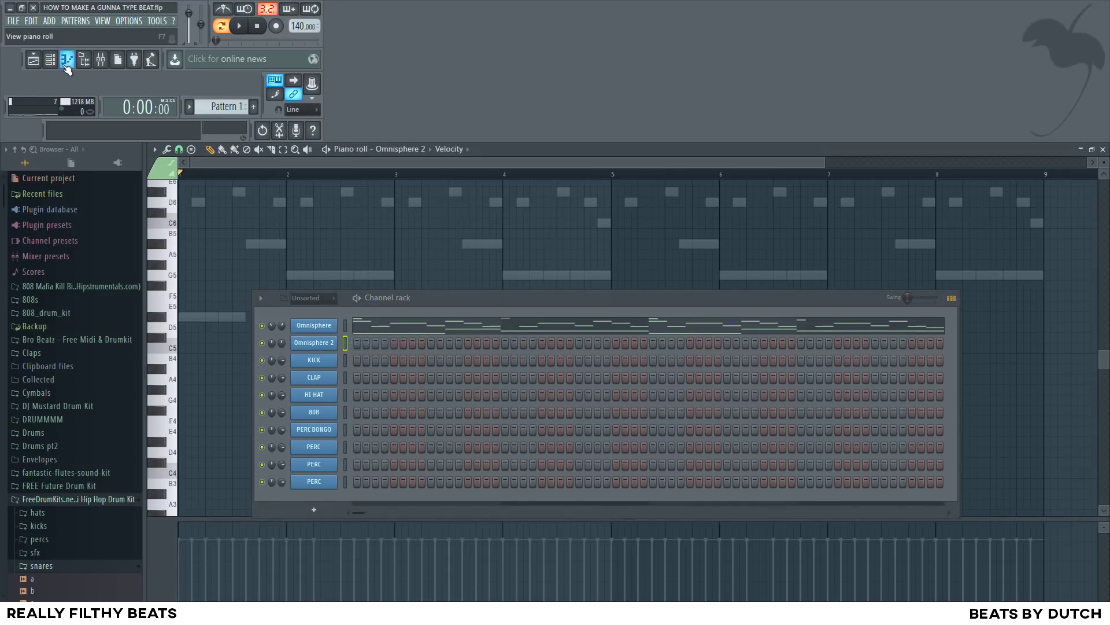
{"action": "key", "text": "F6"}
Place a four-step G5 note on the third beat of bars 2, 4, 6 and 8, and play the result
{"action": "scroll", "coordinate": [343, 284], "scroll_direction": "up", "scroll_amount": 5}
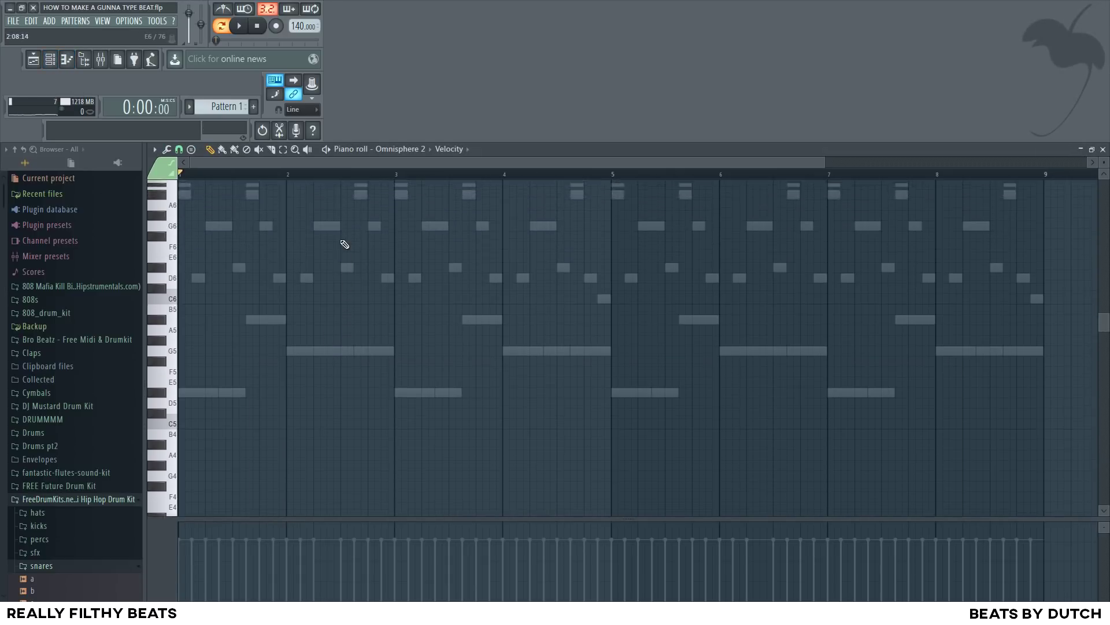
{"action": "left_click_drag", "start_coordinate": [358, 360], "coordinate": [371, 433]}
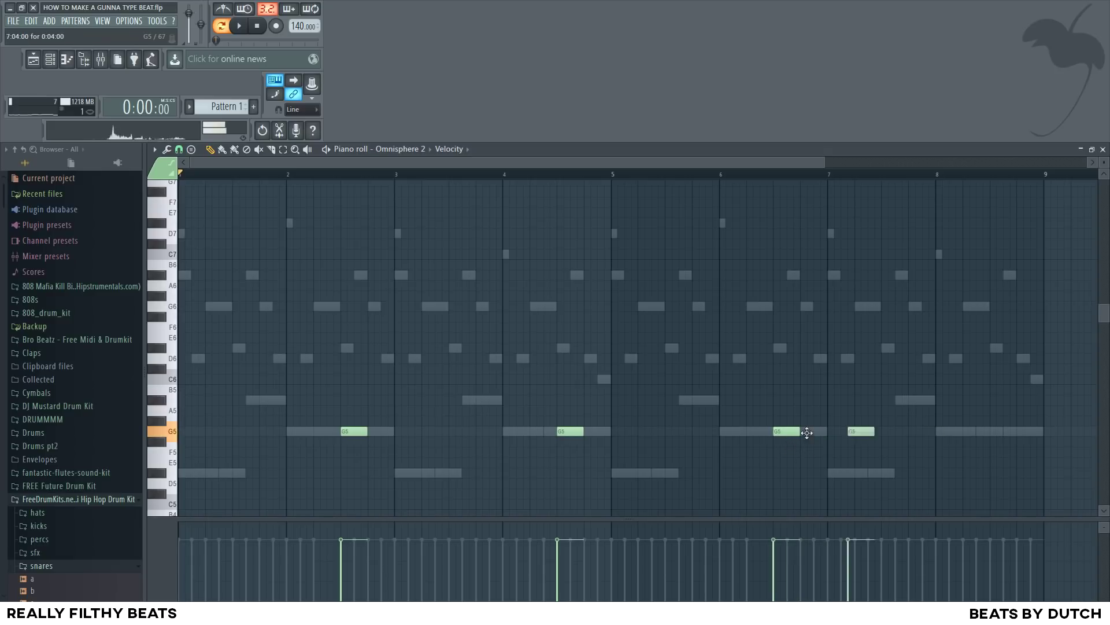
{"action": "key", "text": "space"}
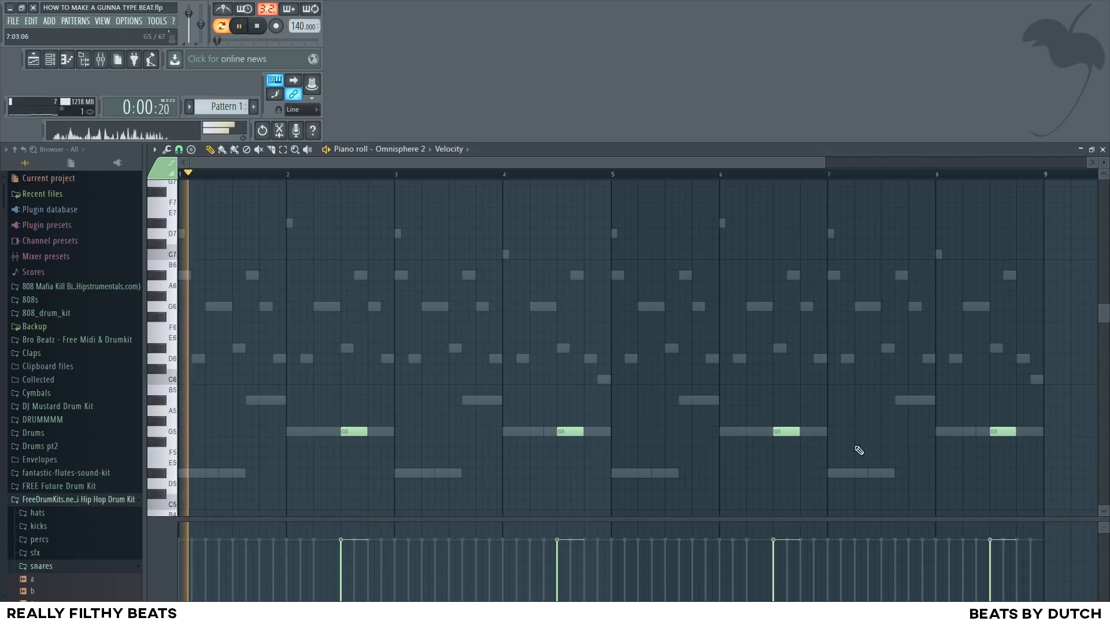
{"action": "scroll", "coordinate": [345, 305], "scroll_direction": "down", "scroll_amount": 3}
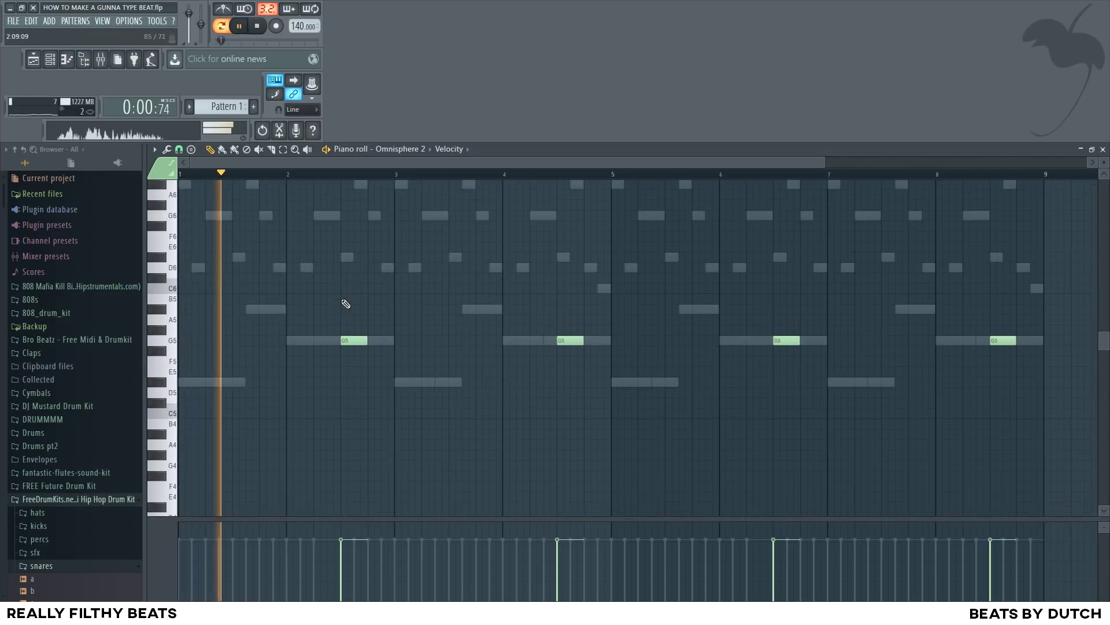
In the channel rack, add claps on steps 9, 25, 41 and 57, the third beat of each bar
{"action": "left_click", "coordinate": [51, 59]}
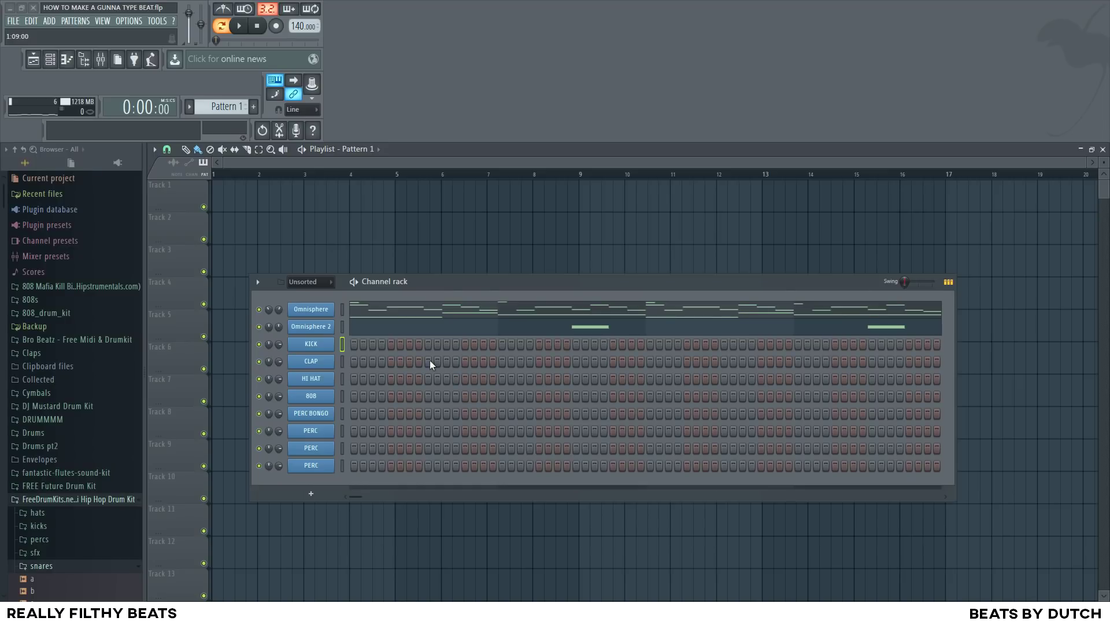
{"action": "left_click", "coordinate": [429, 360]}
{"action": "key", "text": "space"}
{"action": "left_click", "coordinate": [577, 361]}
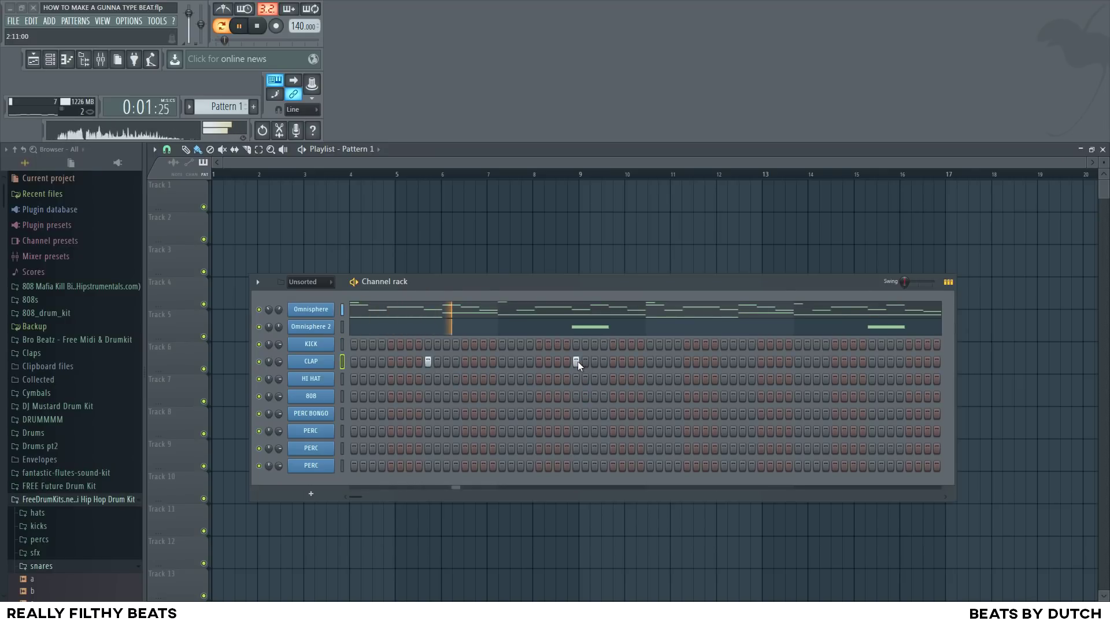
{"action": "left_click", "coordinate": [724, 361]}
{"action": "left_click", "coordinate": [870, 360]}
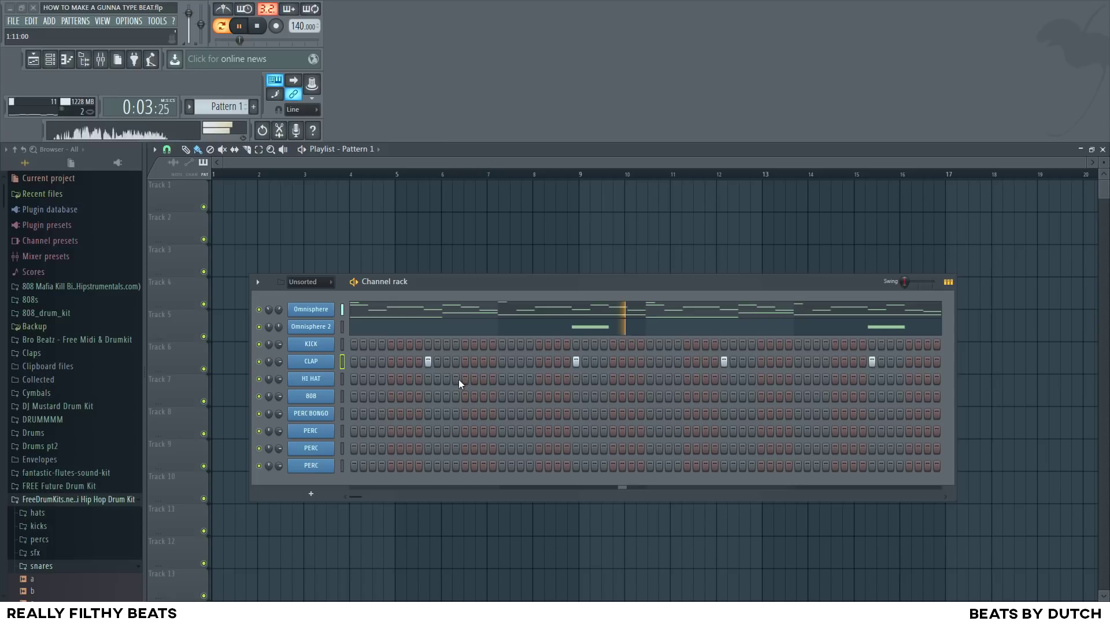
Open the CLAP channel's piano roll and duplicate its four claps into bars 5 to 8
{"action": "right_click", "coordinate": [311, 361]}
{"action": "left_click", "coordinate": [369, 362]}
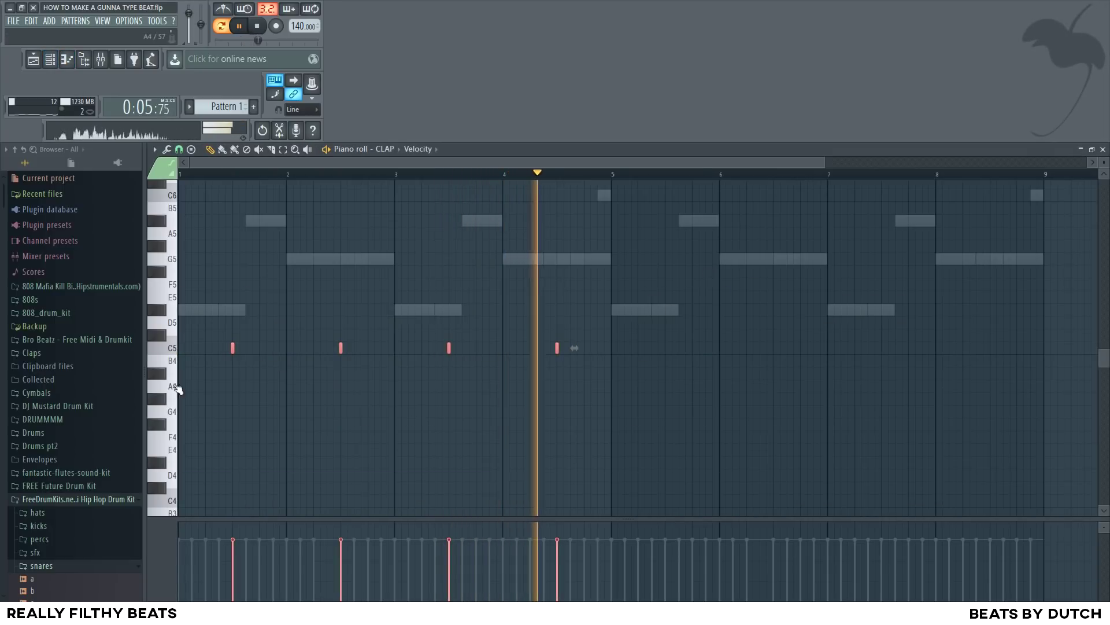
{"action": "key", "text": "ctrl+b"}
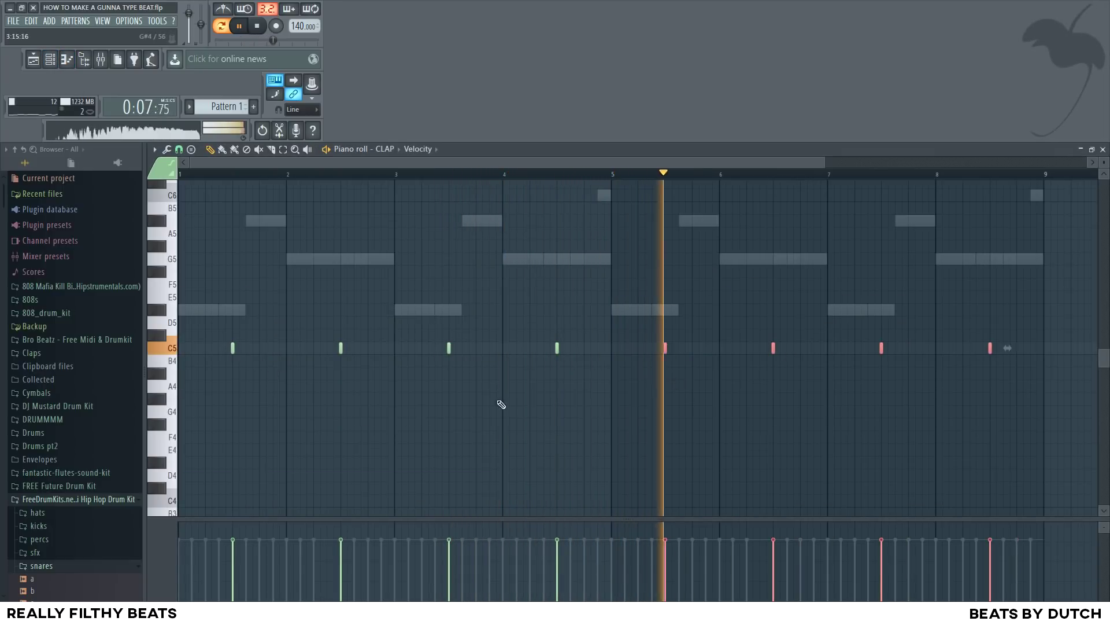
In the channel rack, add kicks on steps 1, 21, 33, 53, 59 and 61
{"action": "left_click", "coordinate": [34, 59]}
{"action": "left_click", "coordinate": [49, 59]}
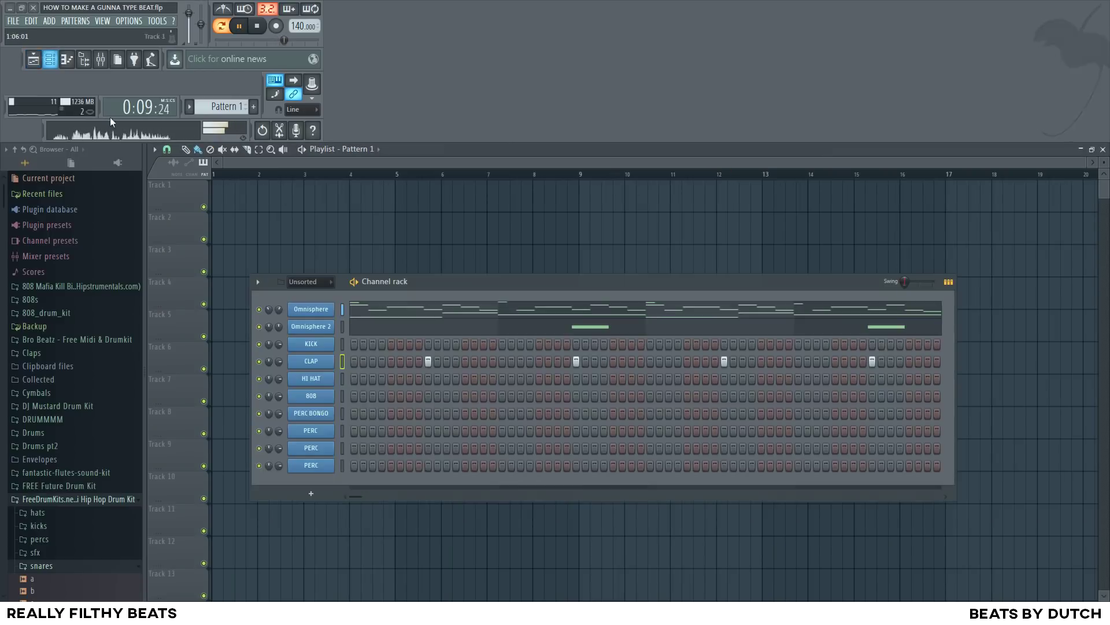
{"action": "left_click", "coordinate": [354, 343]}
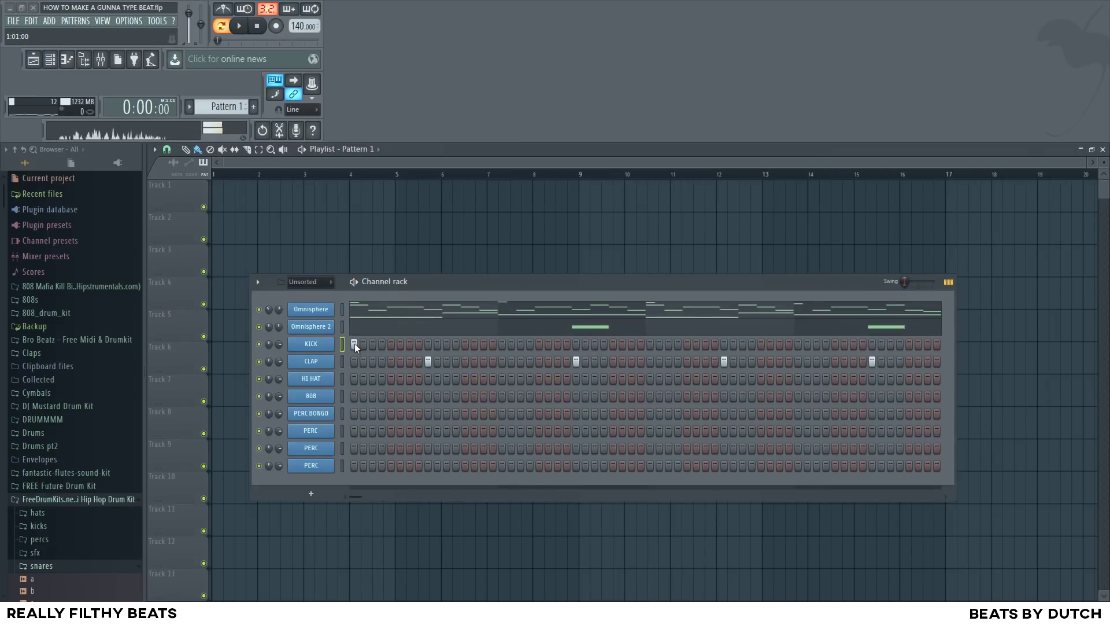
{"action": "left_click", "coordinate": [539, 344]}
{"action": "key", "text": "space"}
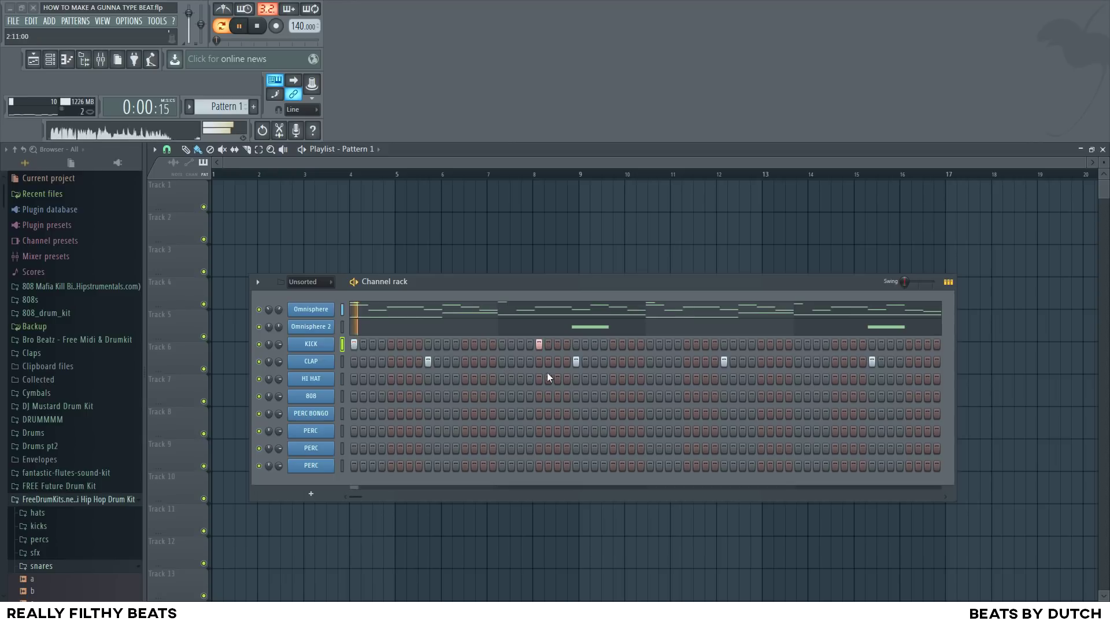
{"action": "left_click", "coordinate": [651, 343]}
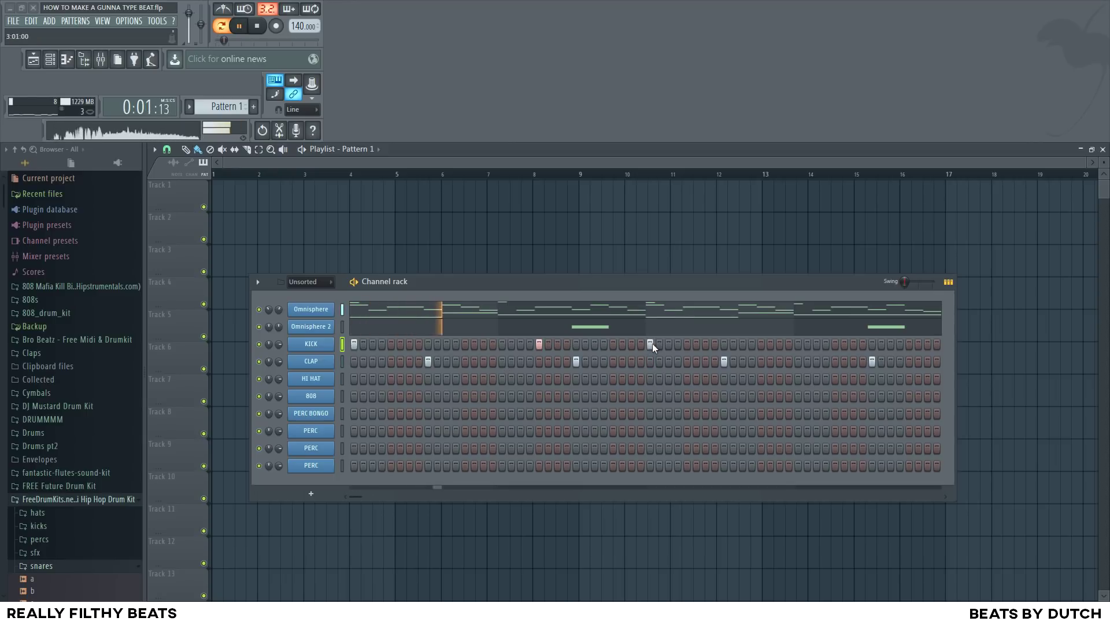
{"action": "right_click", "coordinate": [316, 347]}
{"action": "left_click", "coordinate": [364, 345]}
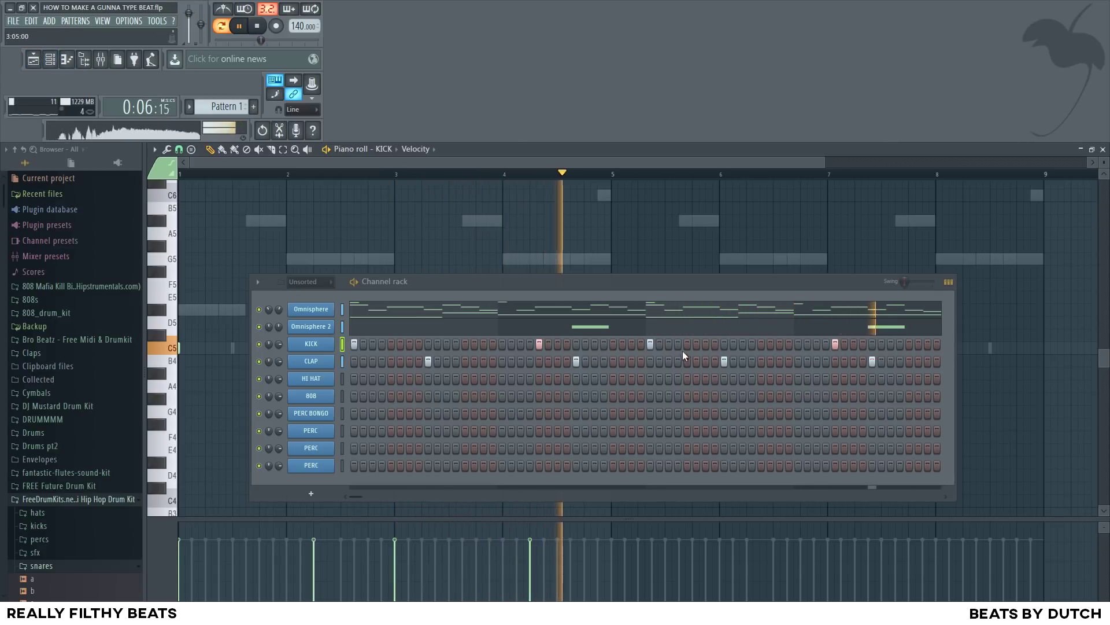
{"action": "left_click", "coordinate": [891, 344]}
{"action": "left_click", "coordinate": [909, 343]}
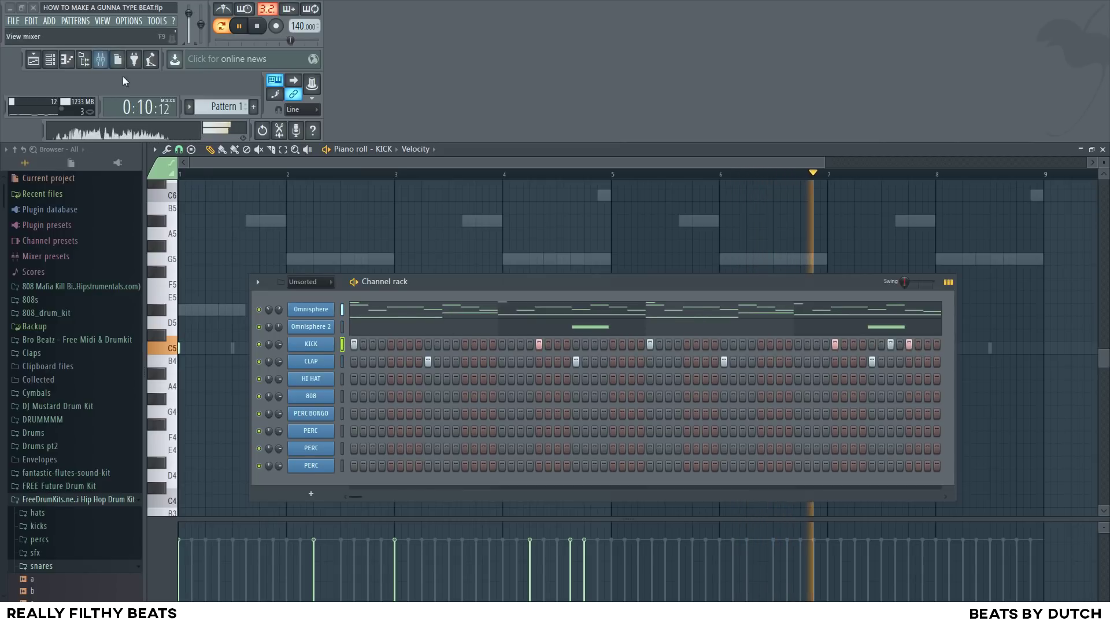
In the KICK channel's piano roll, duplicate the whole four-bar kick pattern into bars 5 to 8 and clear the selection
{"action": "left_click", "coordinate": [51, 60]}
{"action": "scroll", "coordinate": [678, 297], "scroll_direction": "down", "scroll_amount": 1}
{"action": "key", "text": "ctrl+a"}
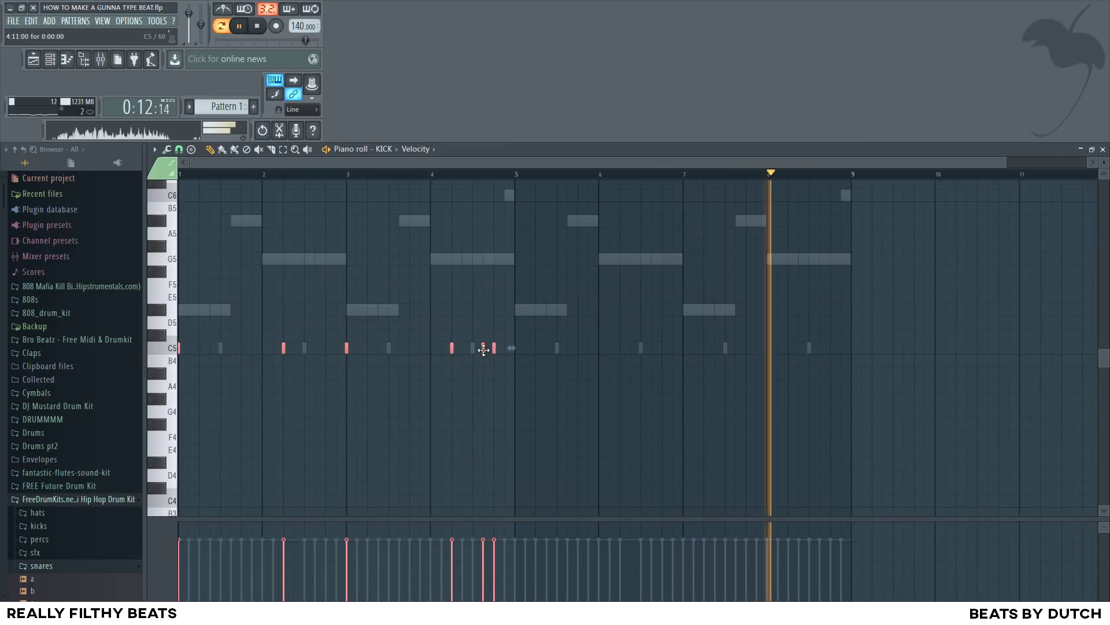
{"action": "key", "text": "ctrl+b"}
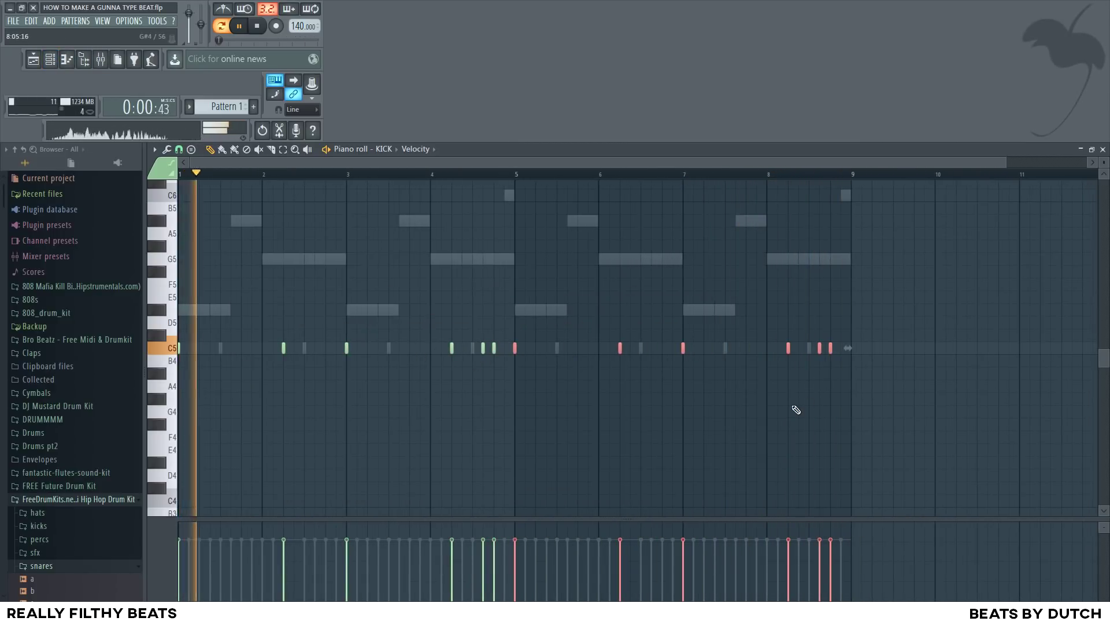
{"action": "key", "text": "ctrl+d"}
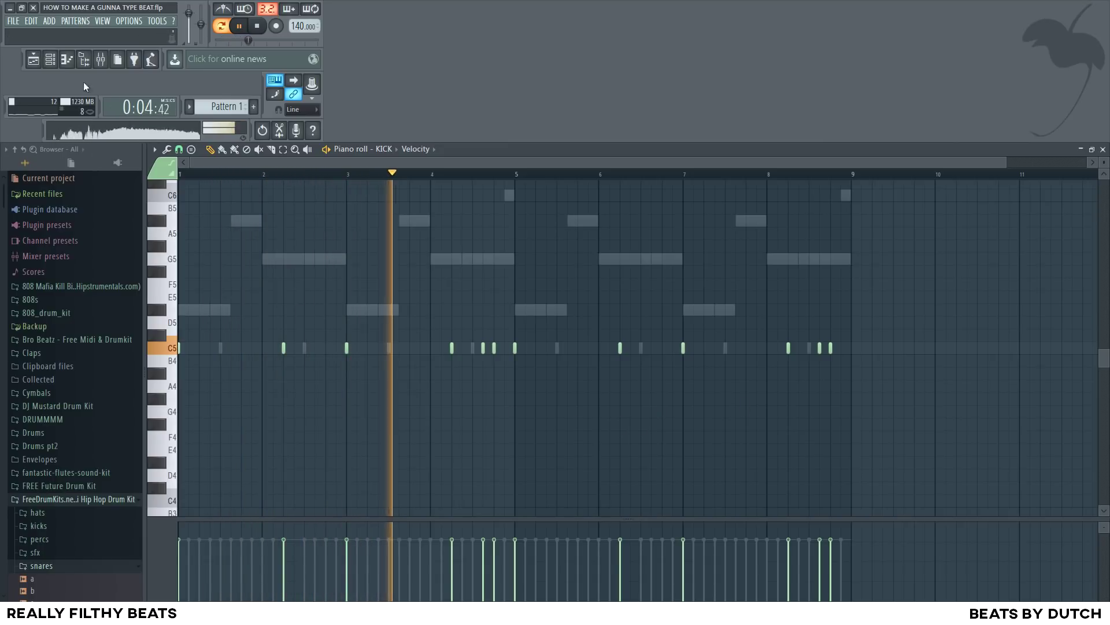
Return to the playlist with the channel rack shown and play the pattern with the new kicks
{"action": "left_click", "coordinate": [54, 62]}
{"action": "left_click", "coordinate": [36, 61]}
{"action": "left_click", "coordinate": [56, 62]}
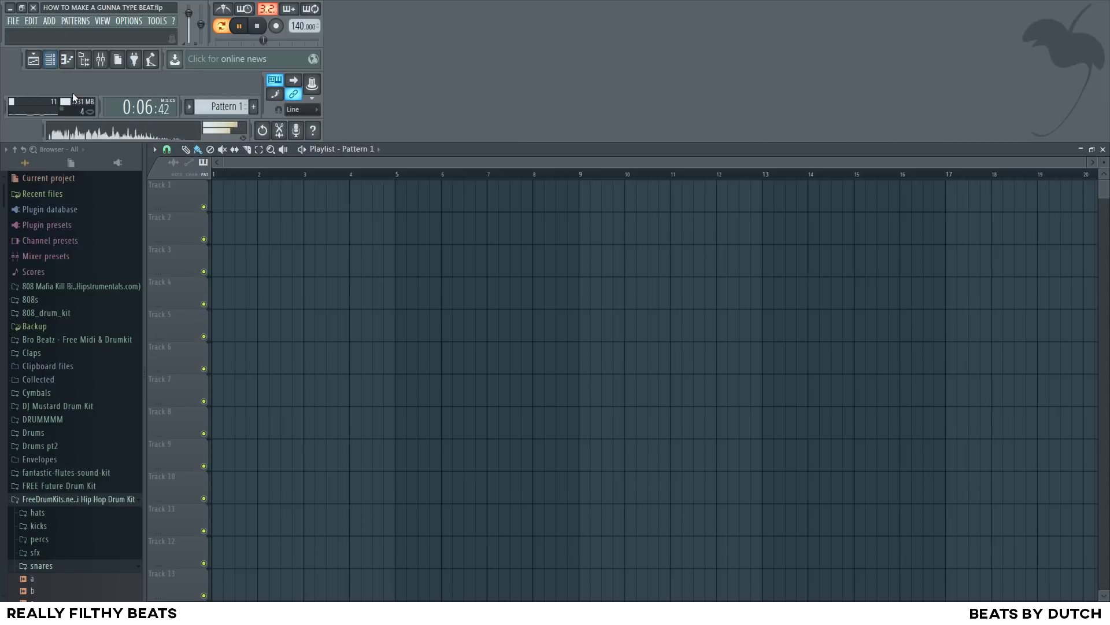
{"action": "left_click", "coordinate": [51, 59]}
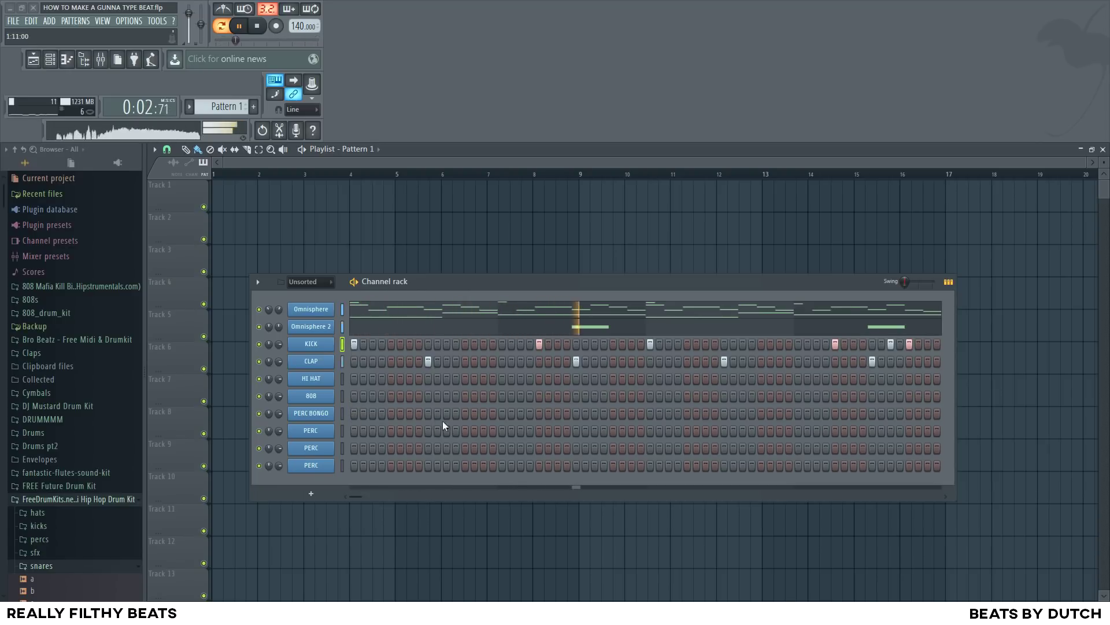
{"action": "key", "text": "space"}
{"action": "key", "text": "space"}
Add PERC BONGO hits on steps 15, 19, 47 and 51 in the channel rack
{"action": "left_click", "coordinate": [483, 413]}
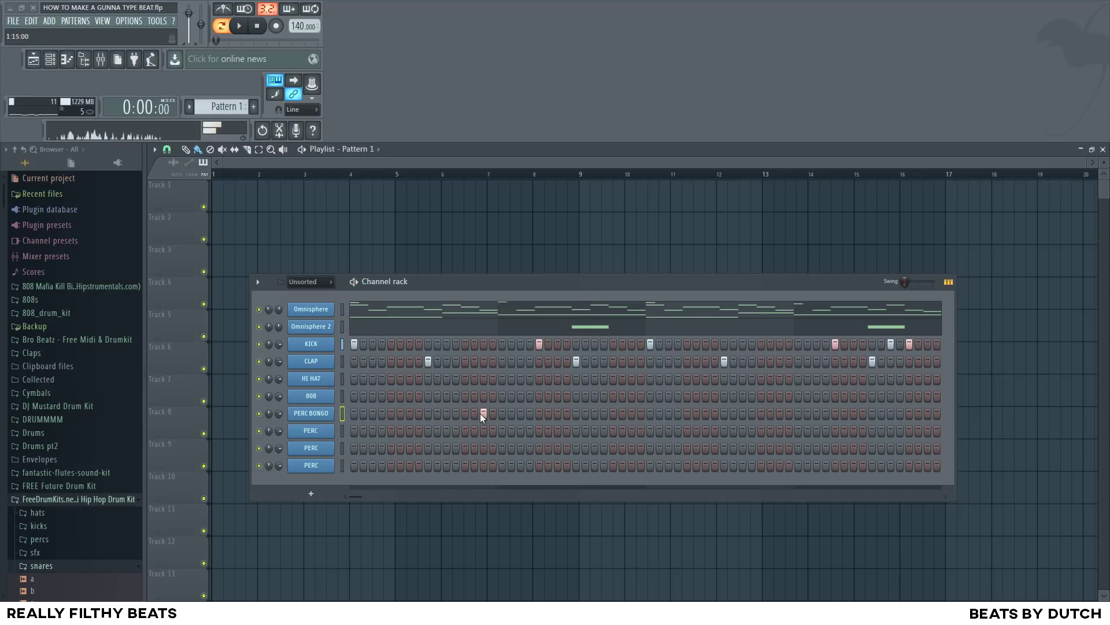
{"action": "left_click", "coordinate": [511, 413]}
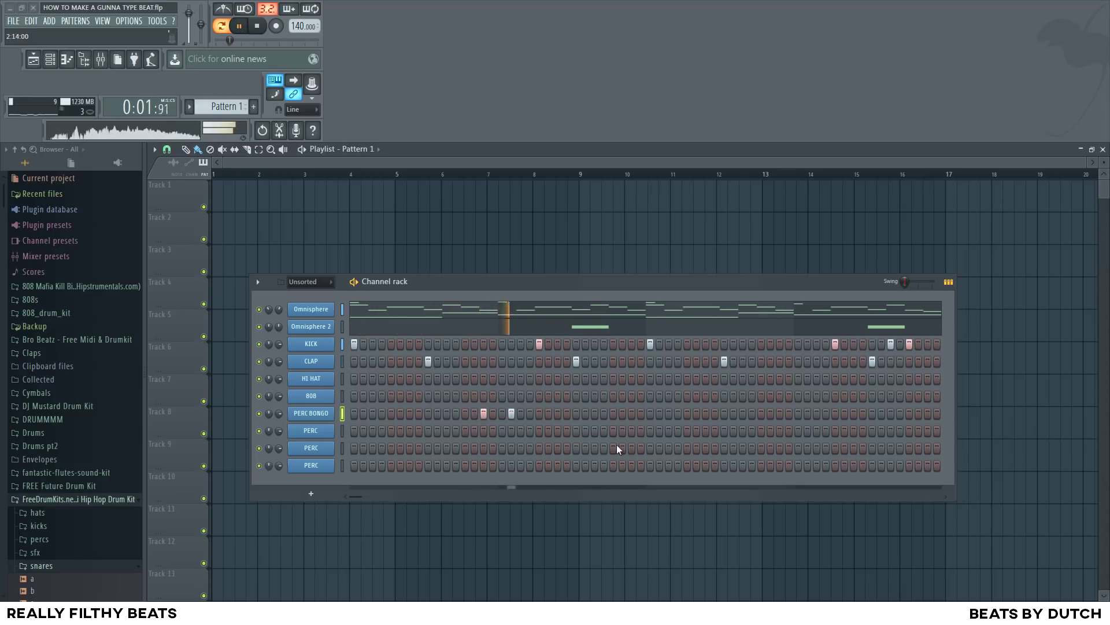
{"action": "key", "text": "space"}
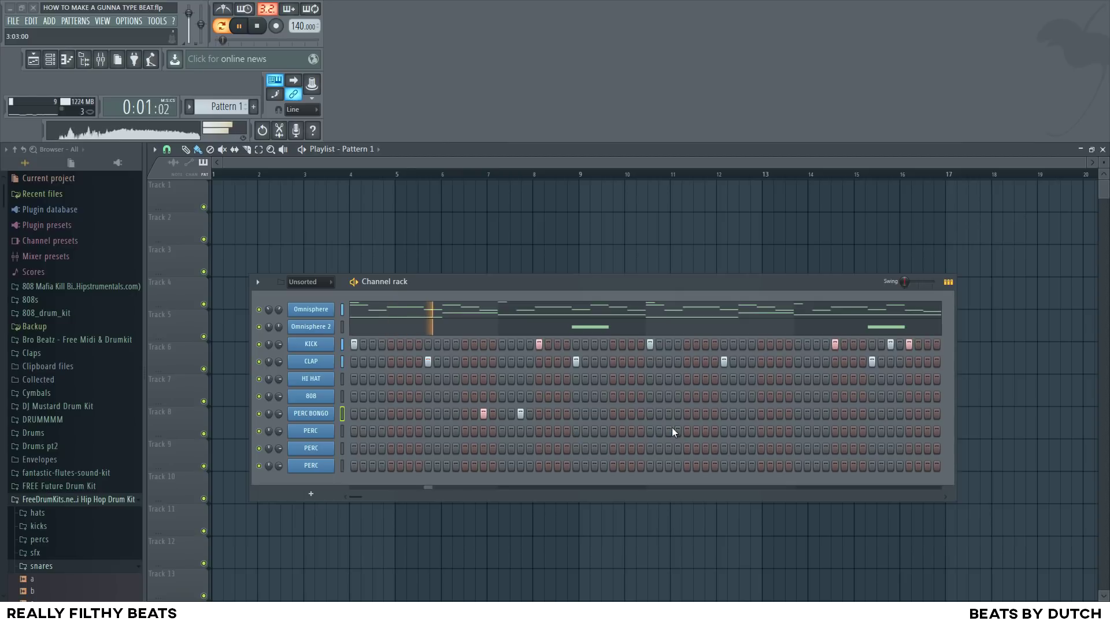
{"action": "left_click", "coordinate": [779, 412]}
{"action": "left_click", "coordinate": [807, 413]}
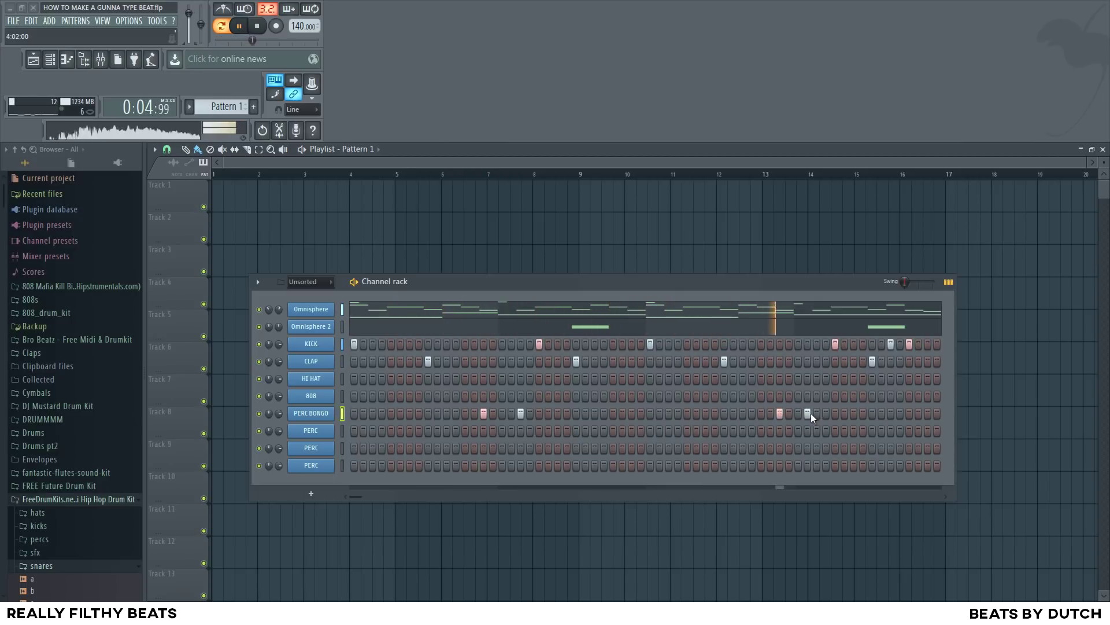
{"action": "left_click", "coordinate": [809, 413]}
{"action": "left_click", "coordinate": [817, 413]}
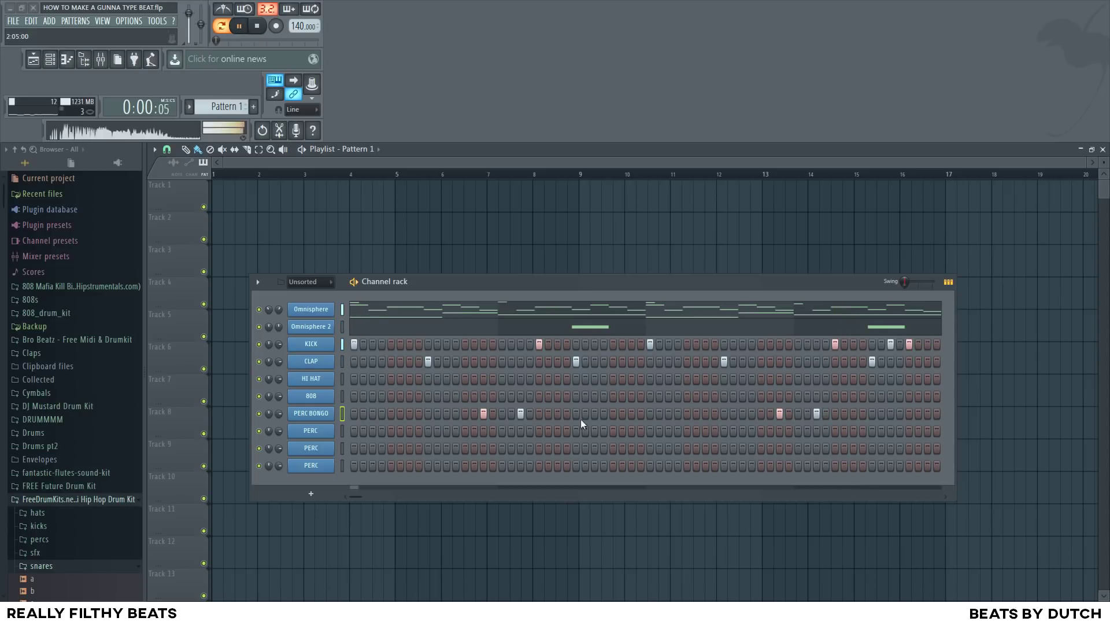
Open the PERC BONGO channel's piano roll, repeat its hits in bars 5 to 8 and delete the stray hit on bar 2's second step
{"action": "right_click", "coordinate": [338, 415]}
{"action": "left_click", "coordinate": [355, 414]}
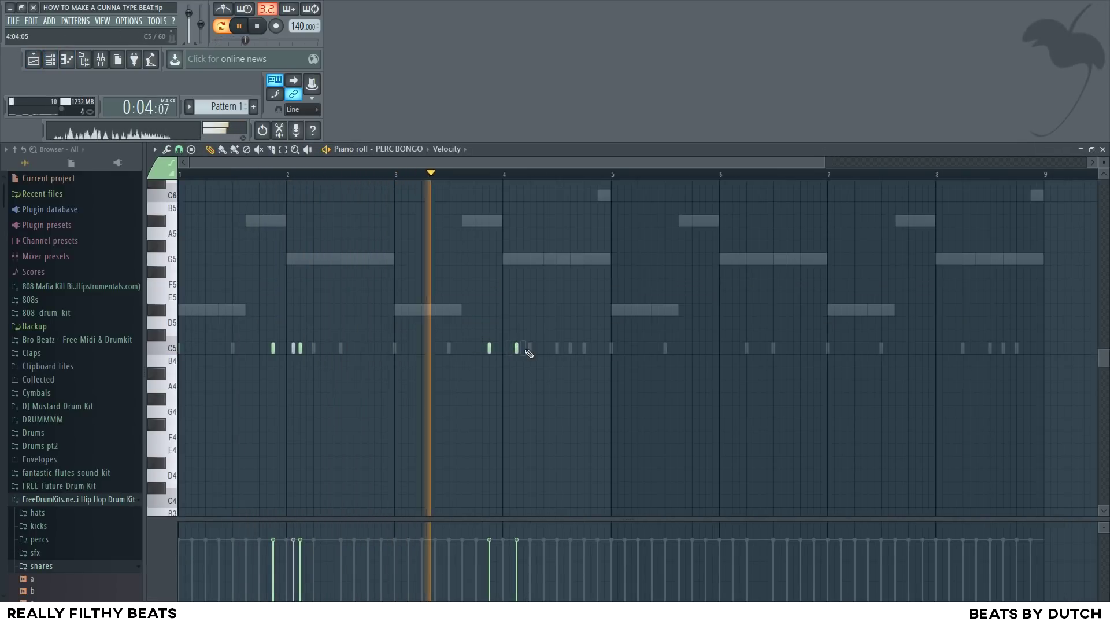
{"action": "left_click_drag", "start_coordinate": [579, 304], "coordinate": [262, 391]}
{"action": "mouse_move", "coordinate": [294, 348]}
{"action": "left_mouse_down", "text": "shift"}
{"action": "mouse_move", "coordinate": [752, 381]}
{"action": "mouse_move", "coordinate": [736, 387]}
{"action": "left_mouse_up", "text": "shift"}
{"action": "key", "text": "ctrl+d"}
{"action": "right_click", "coordinate": [726, 348]}
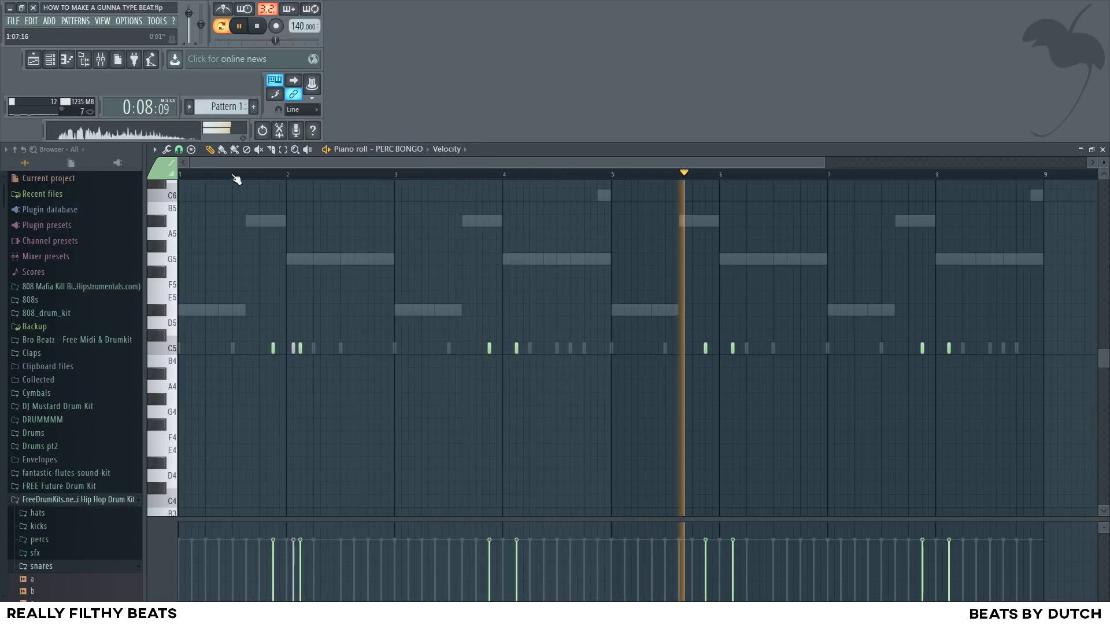
{"action": "right_click", "coordinate": [294, 348]}
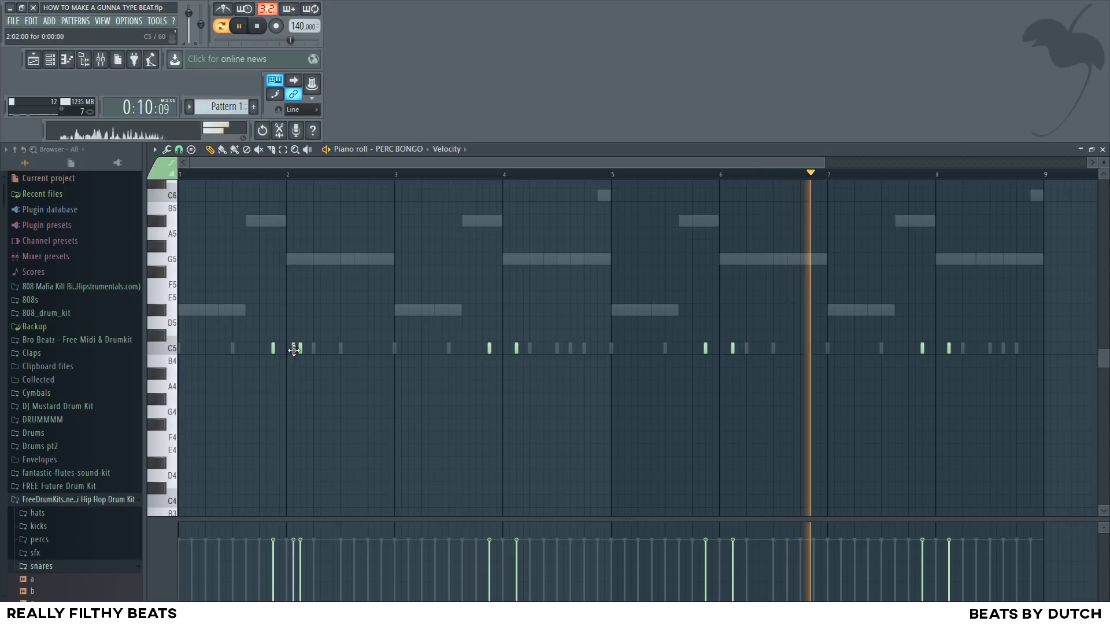
In the channel rack, add hits on steps 3 and 35 of the second PERC channel and steps 13 and 45 of the third
{"action": "left_click", "coordinate": [50, 60]}
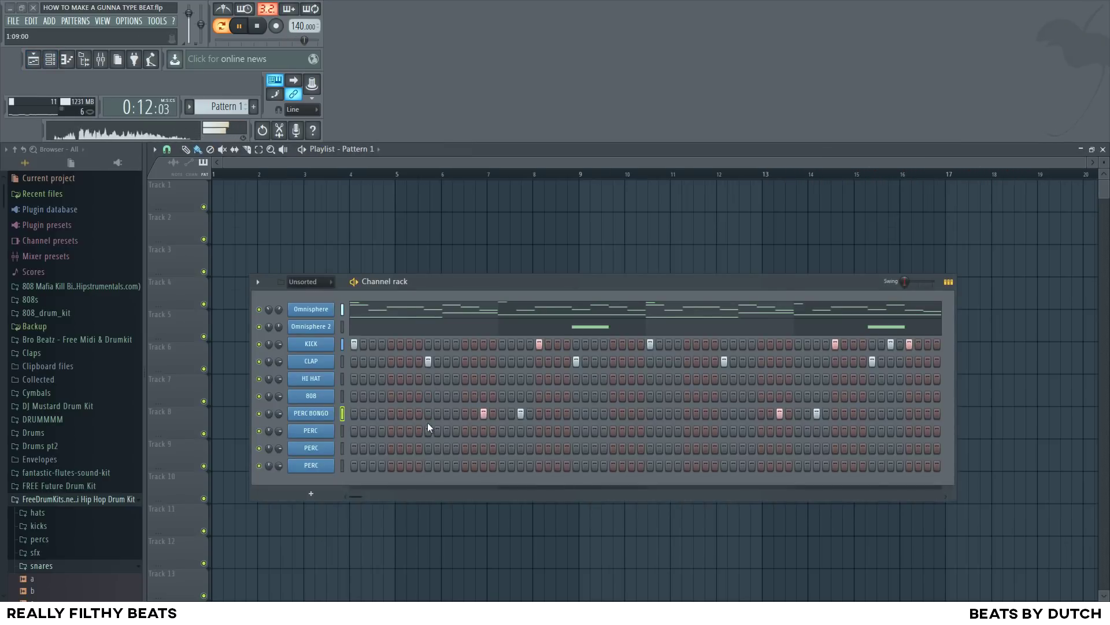
{"action": "key", "text": "space"}
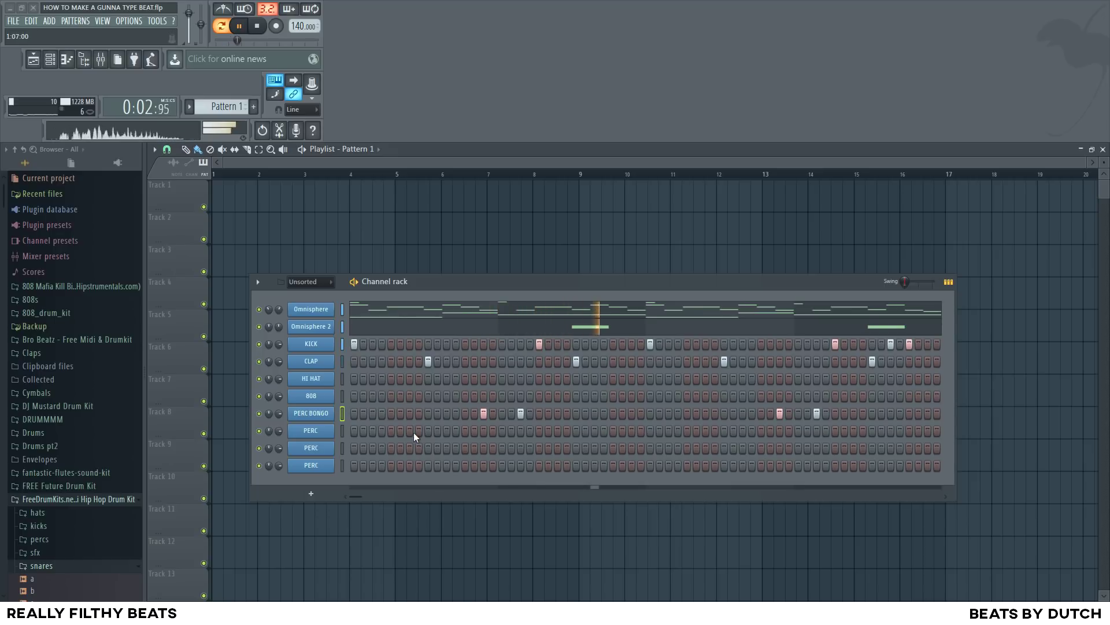
{"action": "left_click", "coordinate": [372, 447]}
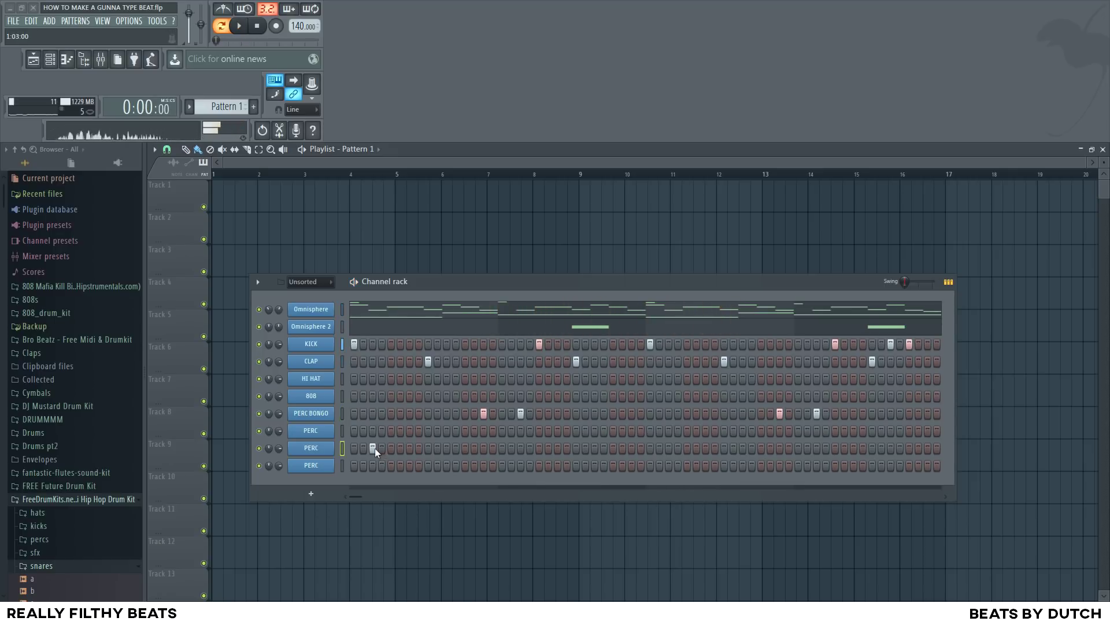
{"action": "left_click", "coordinate": [741, 448]}
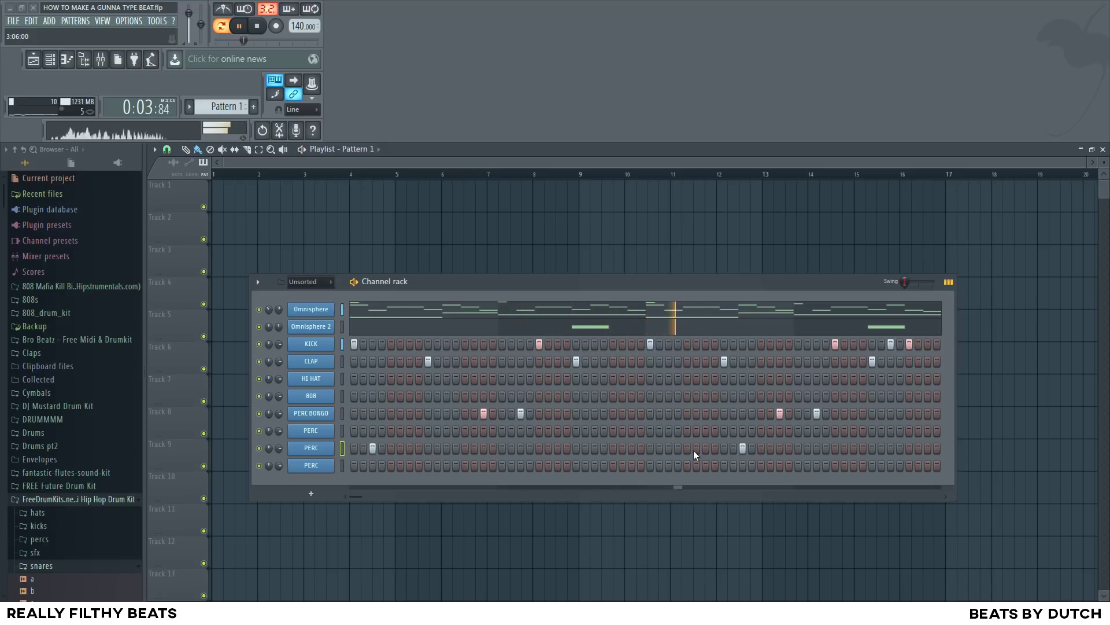
{"action": "left_click", "coordinate": [743, 447]}
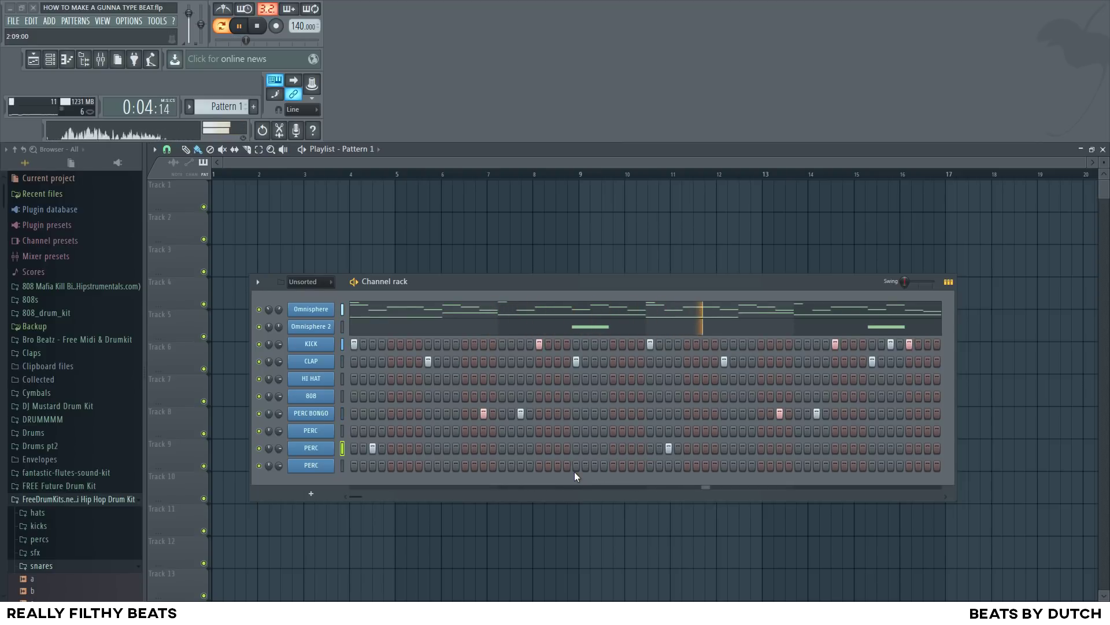
{"action": "left_click", "coordinate": [464, 466]}
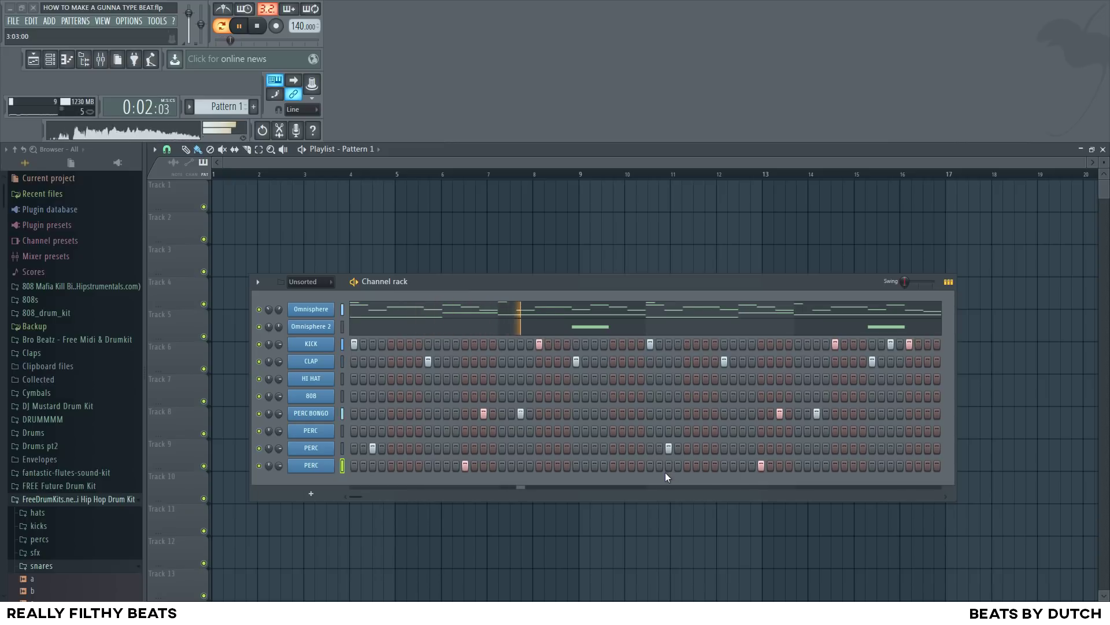
In the second PERC channel's piano roll, delete the stray bar 3 note and add C5 hits on the third step of bars 5 and 7
{"action": "right_click", "coordinate": [303, 445]}
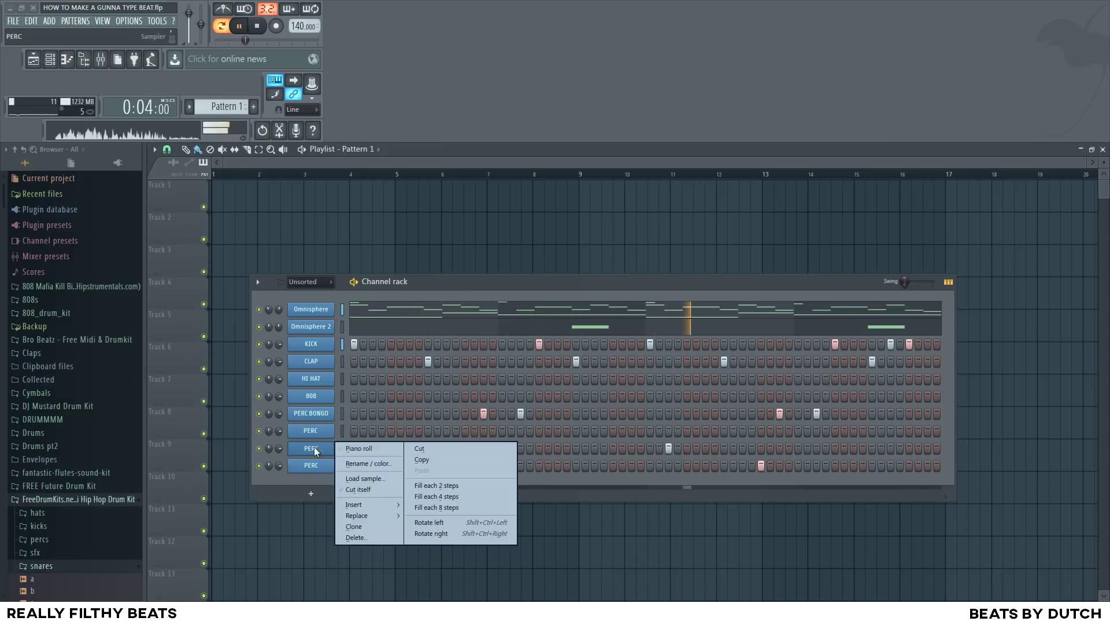
{"action": "left_click", "coordinate": [358, 449]}
{"action": "key", "text": "F6"}
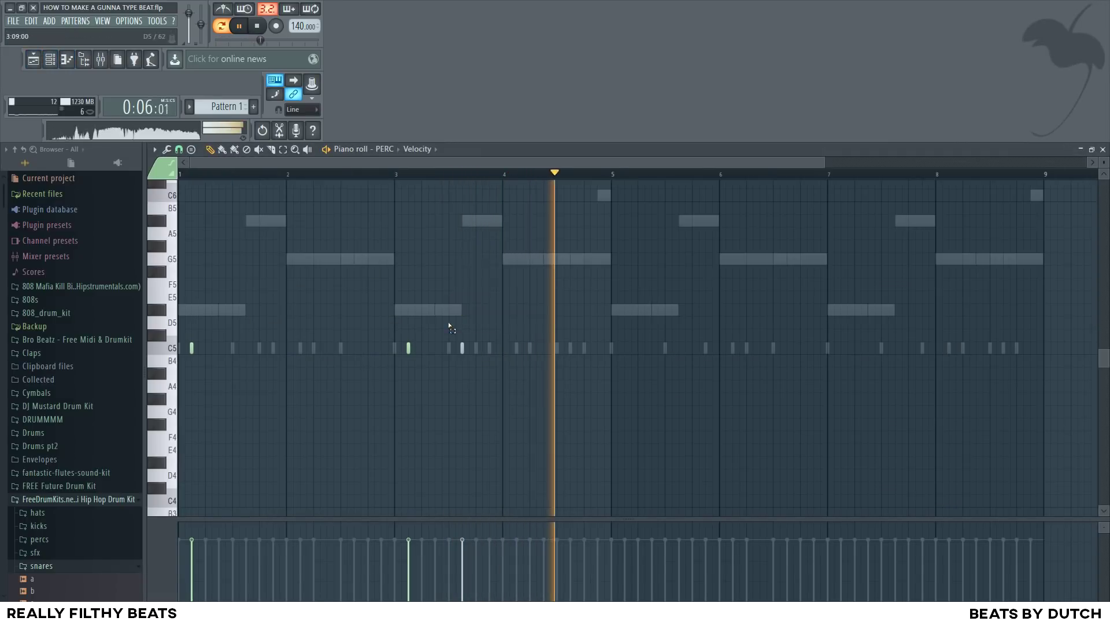
{"action": "right_click", "coordinate": [462, 348]}
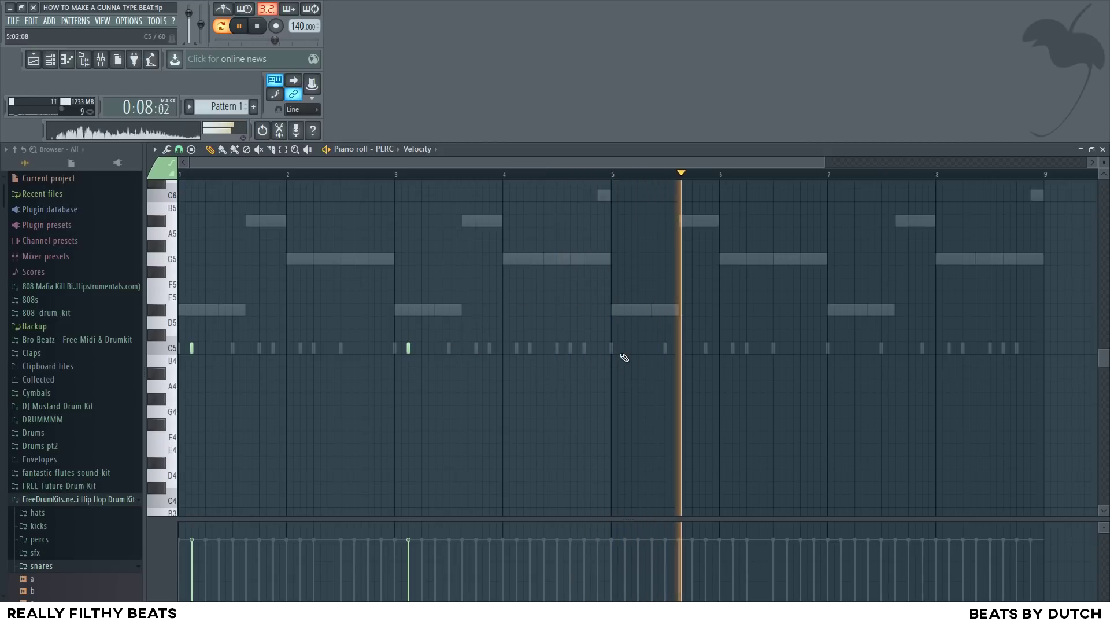
{"action": "left_click", "coordinate": [625, 348]}
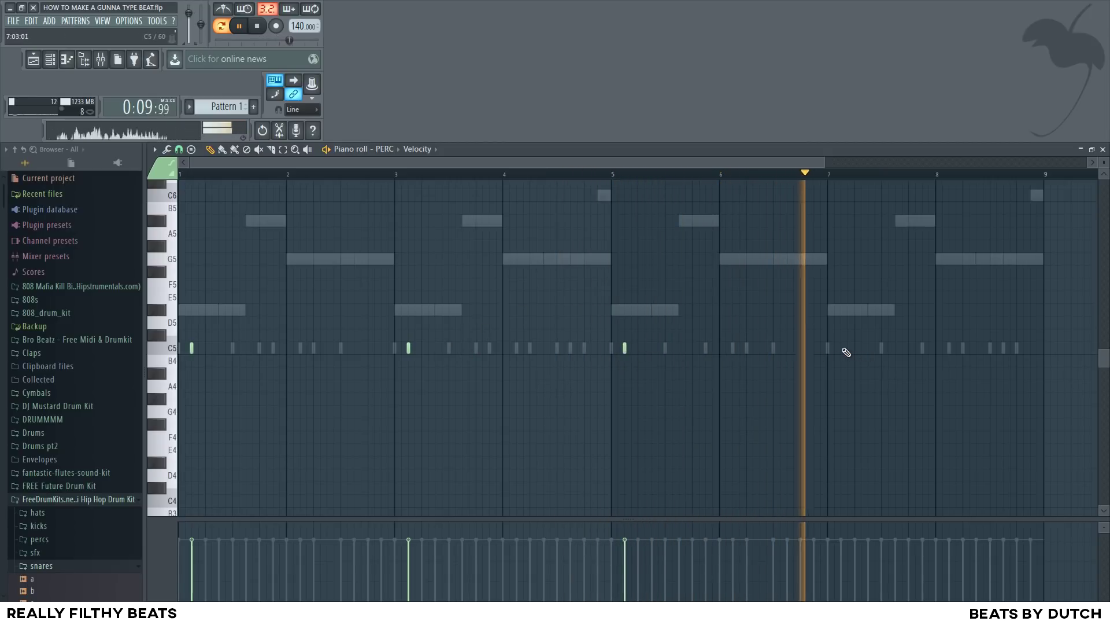
{"action": "left_click", "coordinate": [842, 347]}
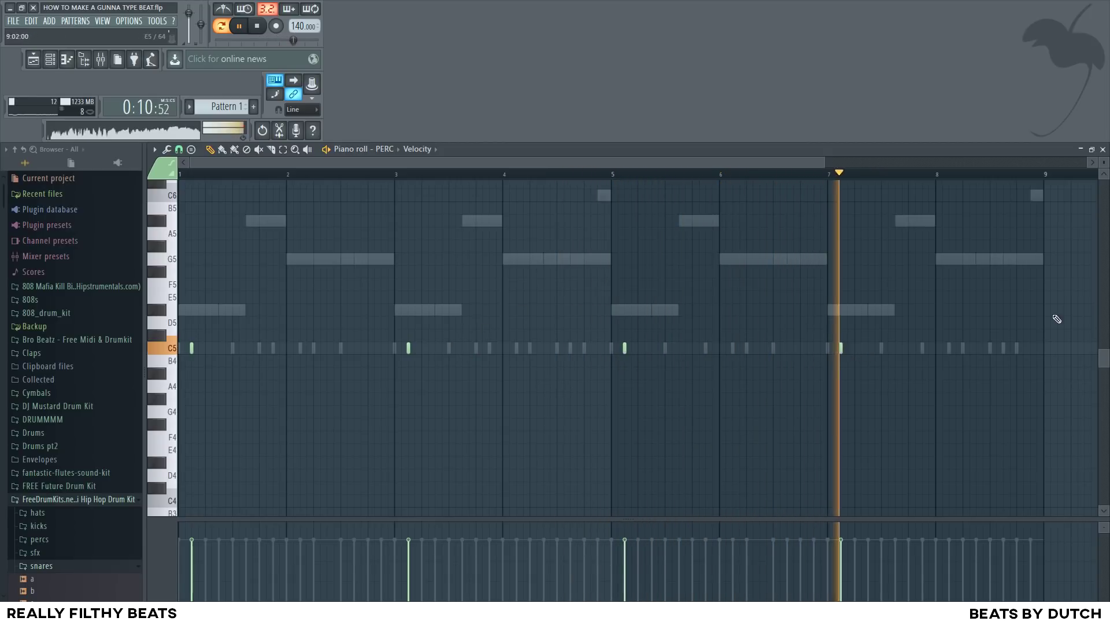
In the third PERC channel's piano roll, add C5 hits on step 13 of bars 5 and 7
{"action": "left_click", "coordinate": [51, 60]}
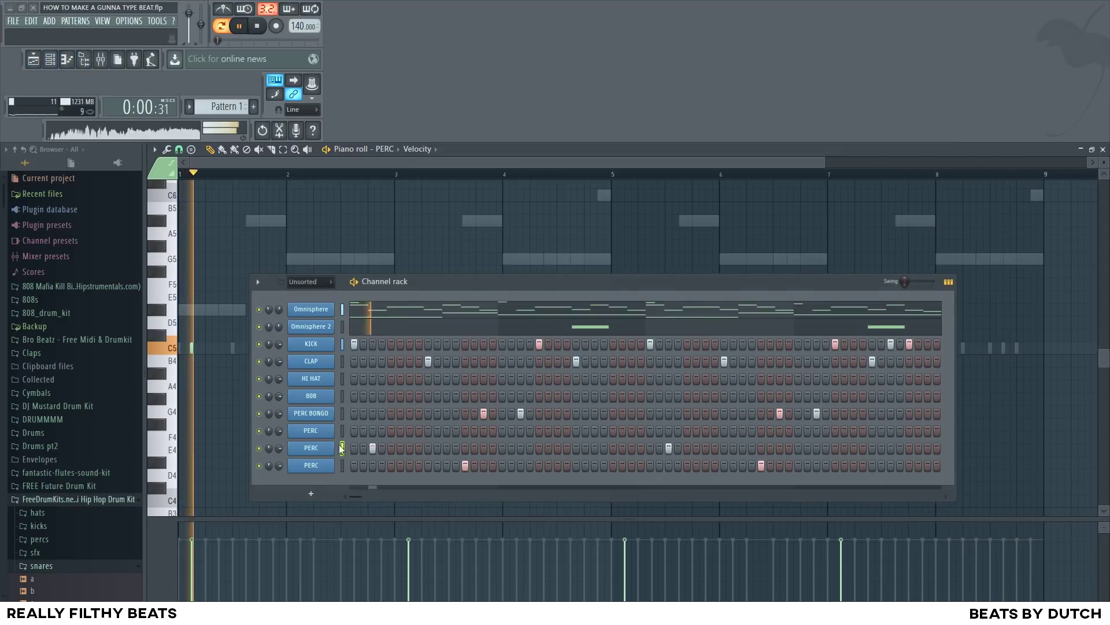
{"action": "left_click", "coordinate": [51, 59]}
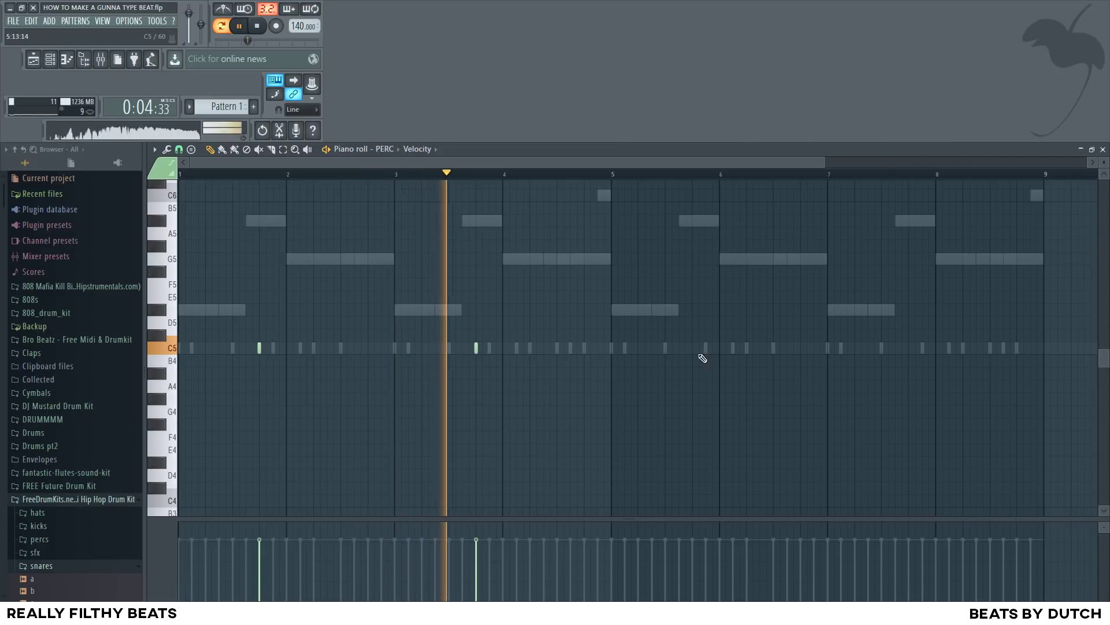
{"action": "left_click", "coordinate": [693, 347]}
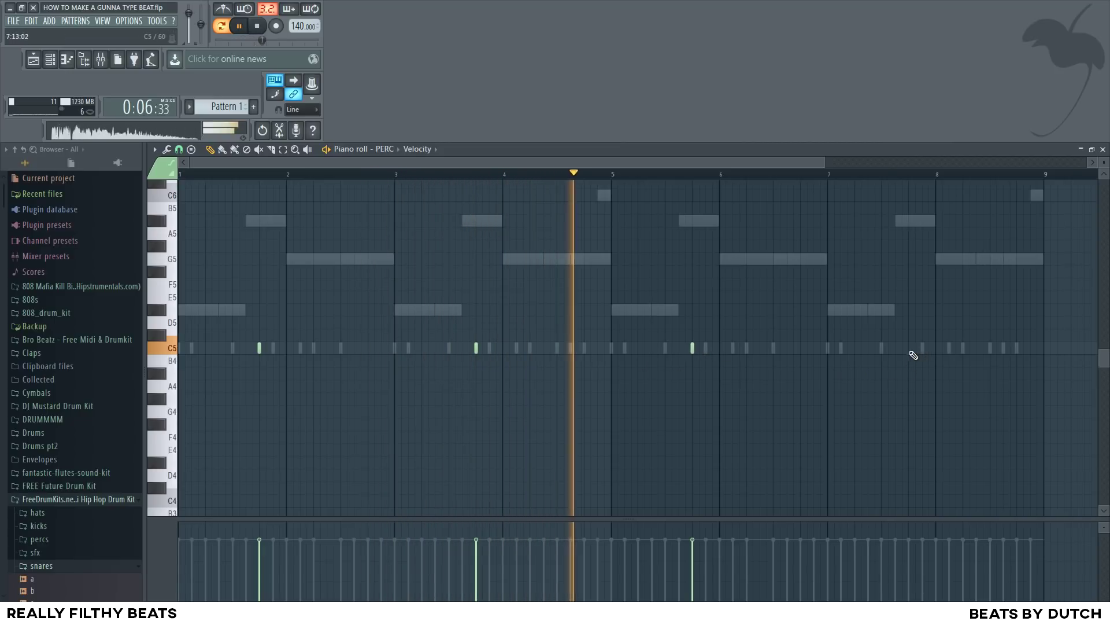
{"action": "left_click", "coordinate": [908, 348]}
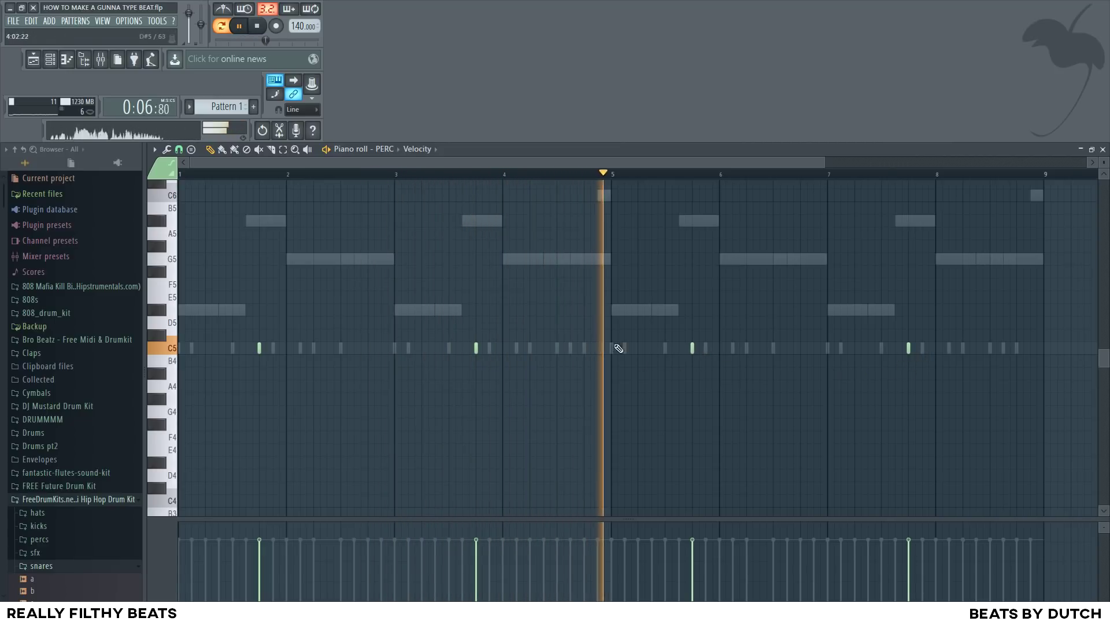
In the channel rack, add hits on steps 7, 23, 39 and 55 of the first PERC channel
{"action": "left_click", "coordinate": [33, 61]}
{"action": "left_click", "coordinate": [51, 60]}
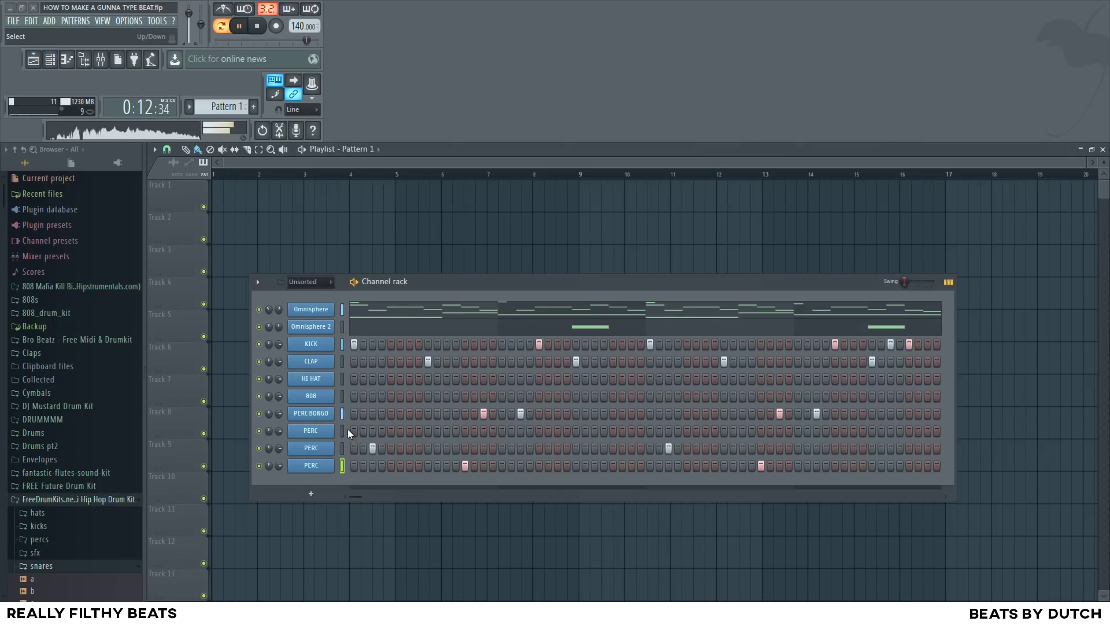
{"action": "left_click", "coordinate": [418, 430]}
{"action": "left_click", "coordinate": [418, 430]}
{"action": "left_click", "coordinate": [409, 430]}
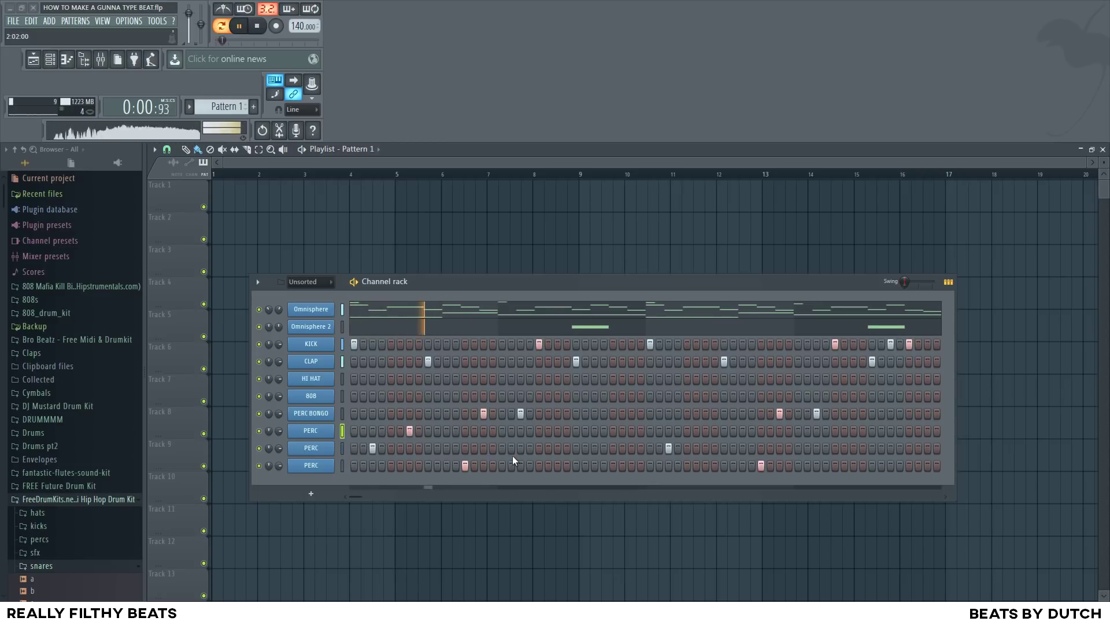
{"action": "left_click", "coordinate": [630, 430]}
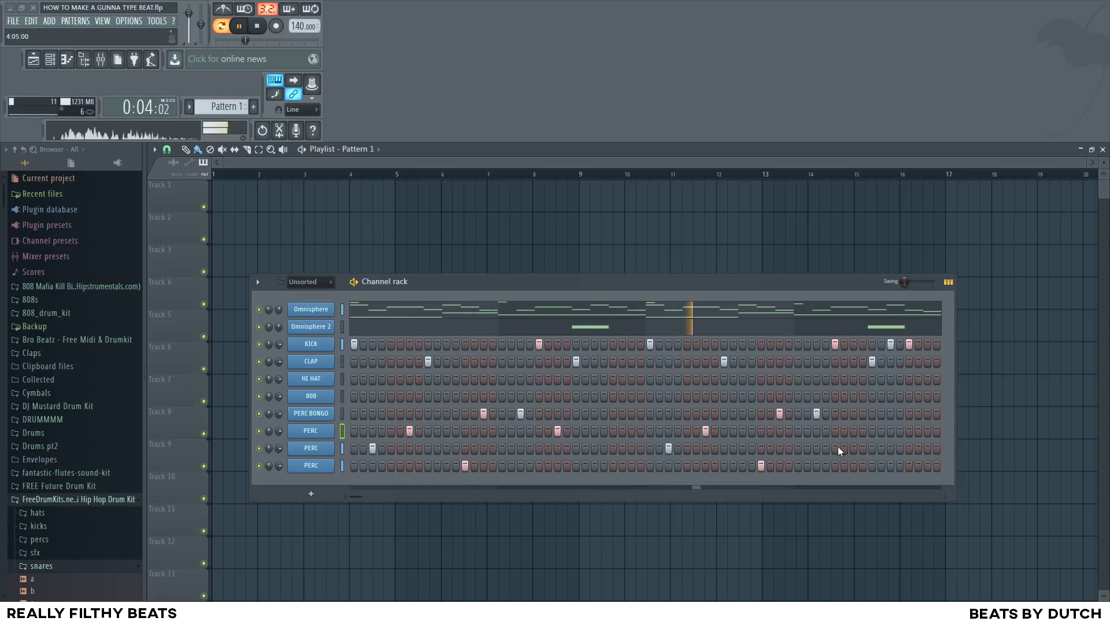
{"action": "key", "text": "space"}
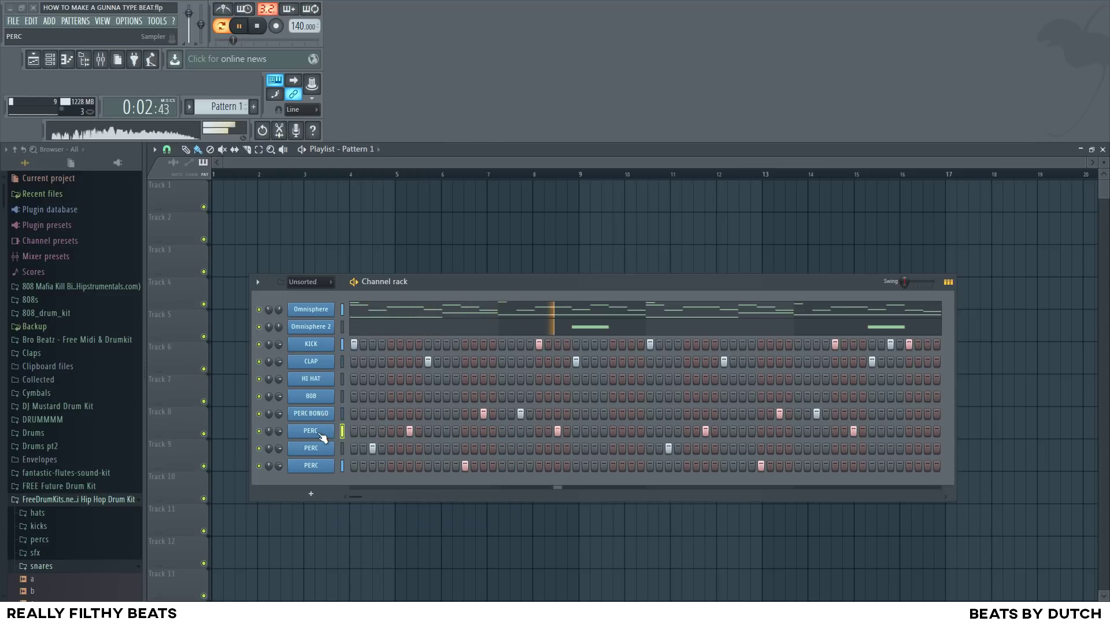
In the first PERC channel's piano roll, delete the stray hit on bar 1's eighth step and repeat the hits in bars 5 to 8
{"action": "right_click", "coordinate": [335, 432]}
{"action": "left_click", "coordinate": [347, 434]}
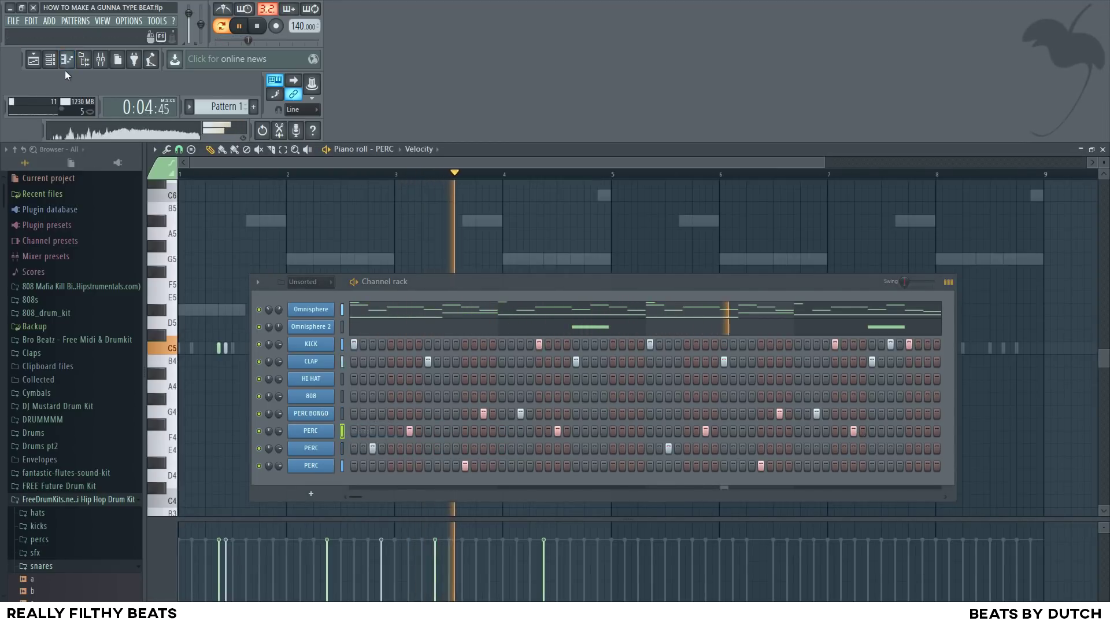
{"action": "right_click", "coordinate": [226, 347]}
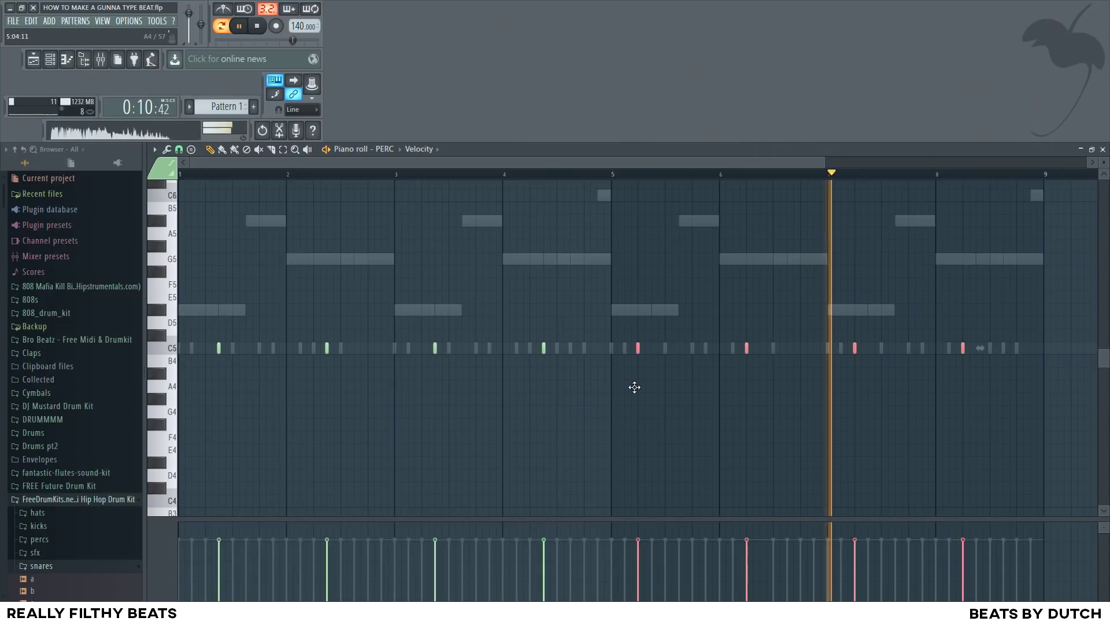
{"action": "left_click_drag", "start_coordinate": [645, 386], "coordinate": [651, 386]}
{"action": "key", "text": "ctrl+d"}
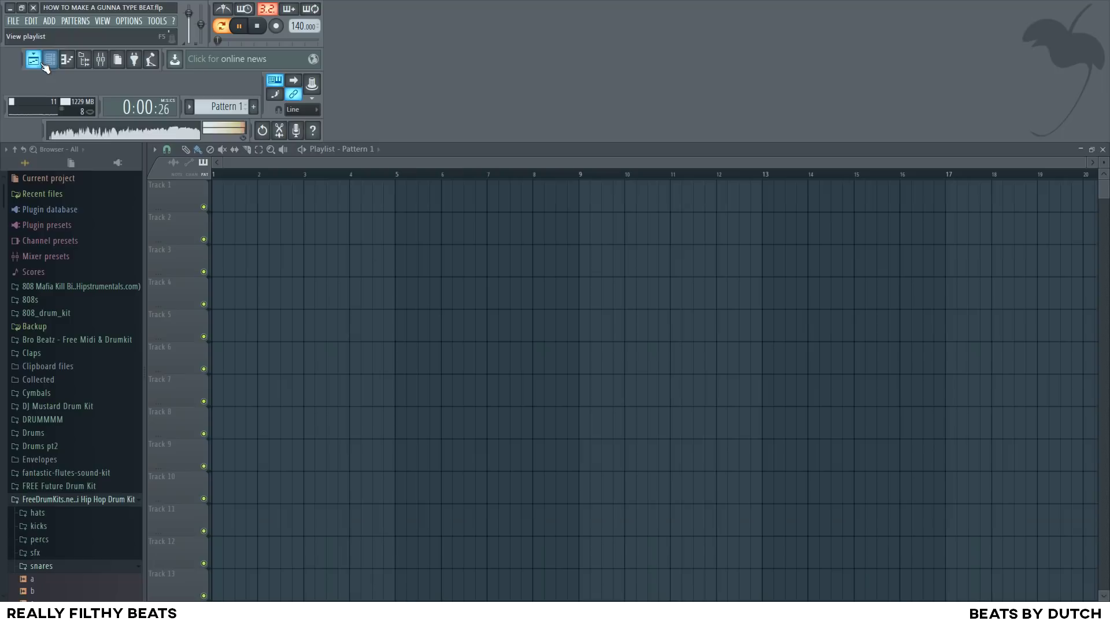
{"action": "left_click", "coordinate": [50, 59]}
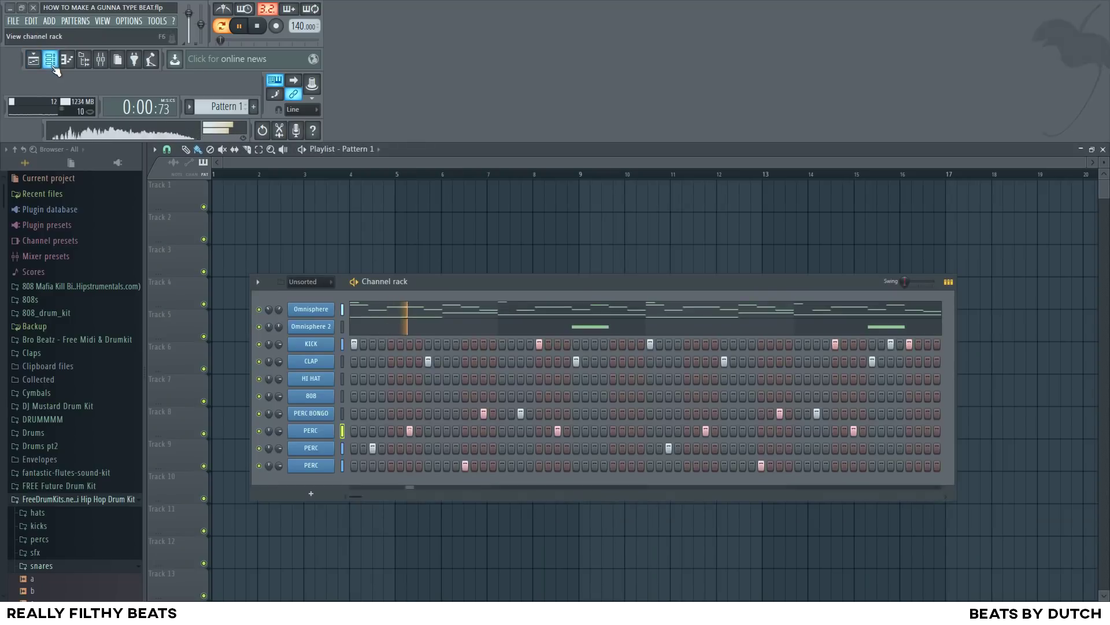
{"action": "right_click", "coordinate": [327, 399]}
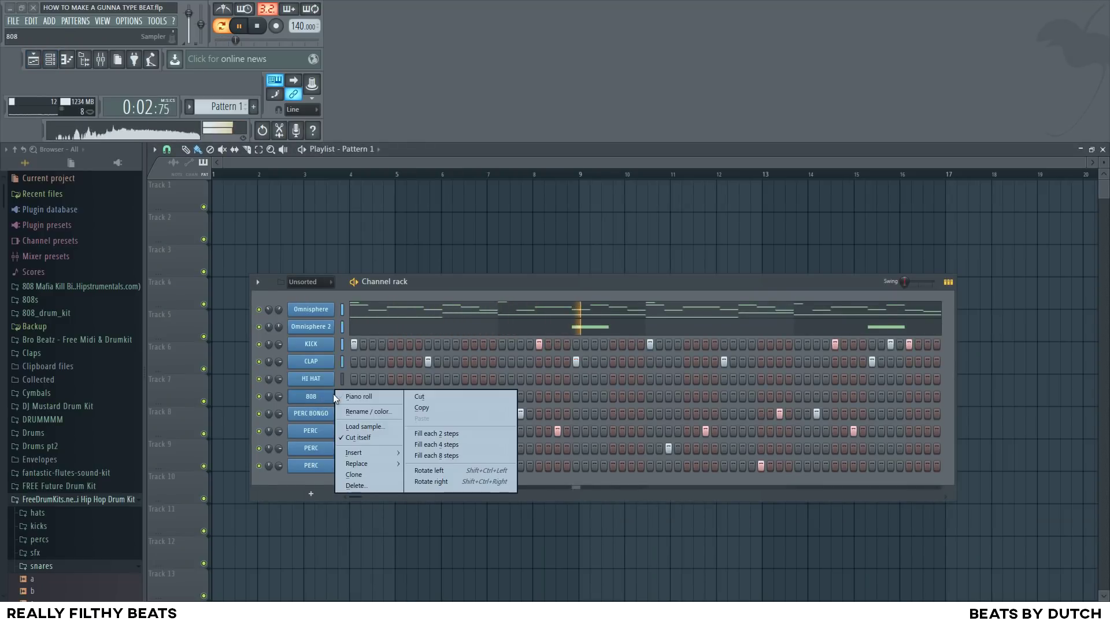
{"action": "left_click", "coordinate": [347, 393]}
{"action": "left_click", "coordinate": [50, 58]}
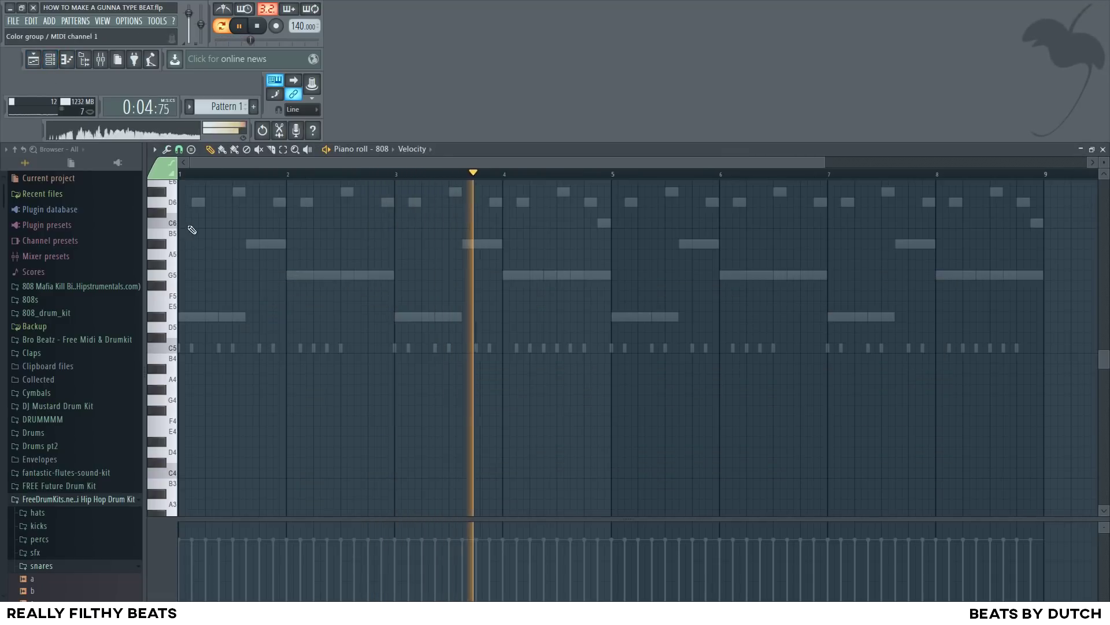
Open the KICK channel's piano roll and copy all eight bars of kick notes
{"action": "left_click", "coordinate": [50, 59]}
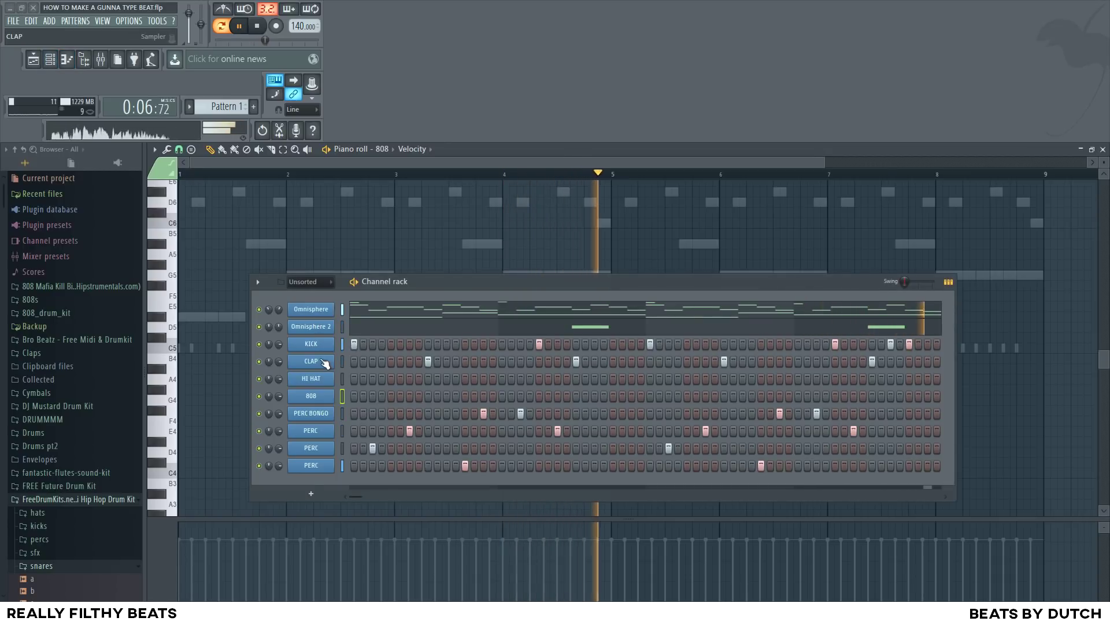
{"action": "right_click", "coordinate": [329, 343]}
{"action": "left_click", "coordinate": [347, 345]}
{"action": "left_click", "coordinate": [50, 58]}
{"action": "scroll", "coordinate": [281, 176], "scroll_direction": "down", "scroll_amount": 2}
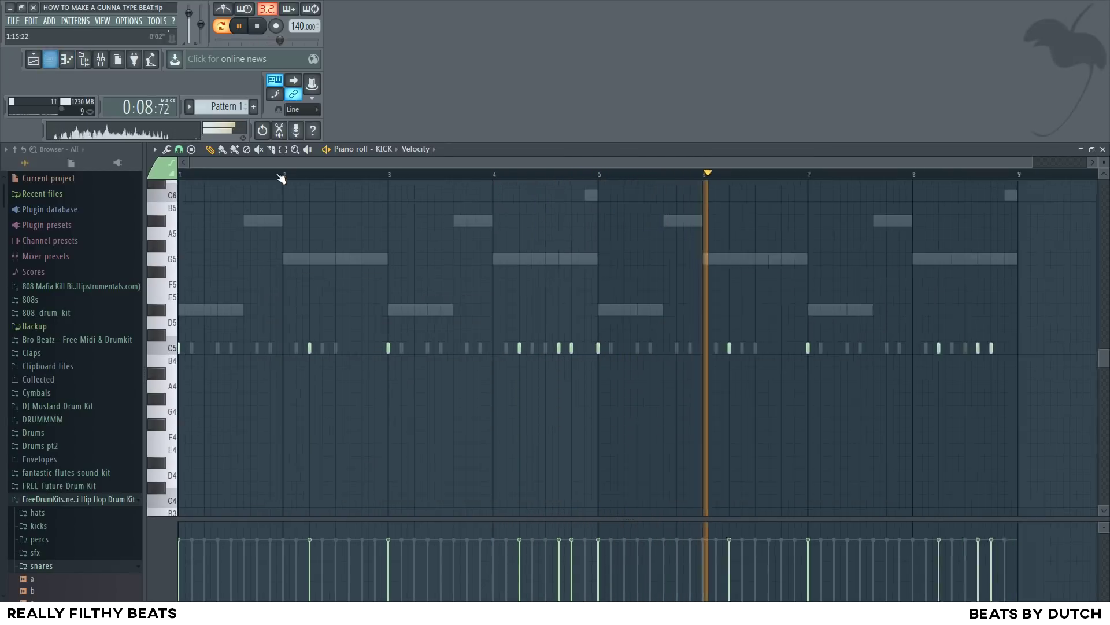
{"action": "left_click_drag", "start_coordinate": [843, 288], "coordinate": [186, 406]}
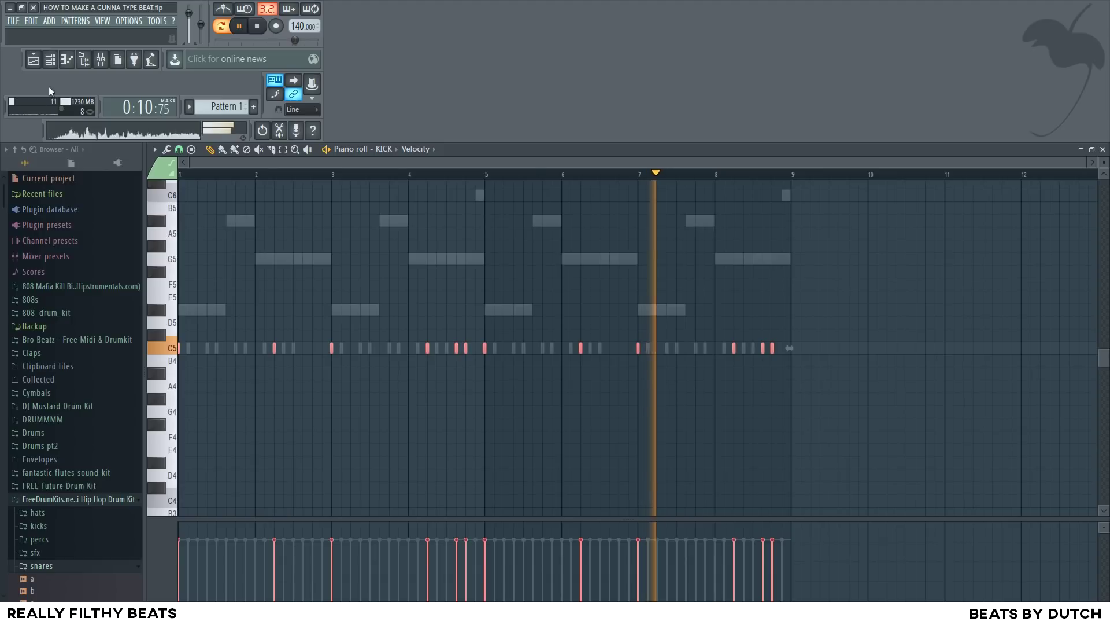
Open the 808 channel's piano roll, paste the kick pattern into it and stop playback
{"action": "left_click", "coordinate": [33, 58]}
{"action": "left_click", "coordinate": [50, 59]}
{"action": "right_click", "coordinate": [318, 399]}
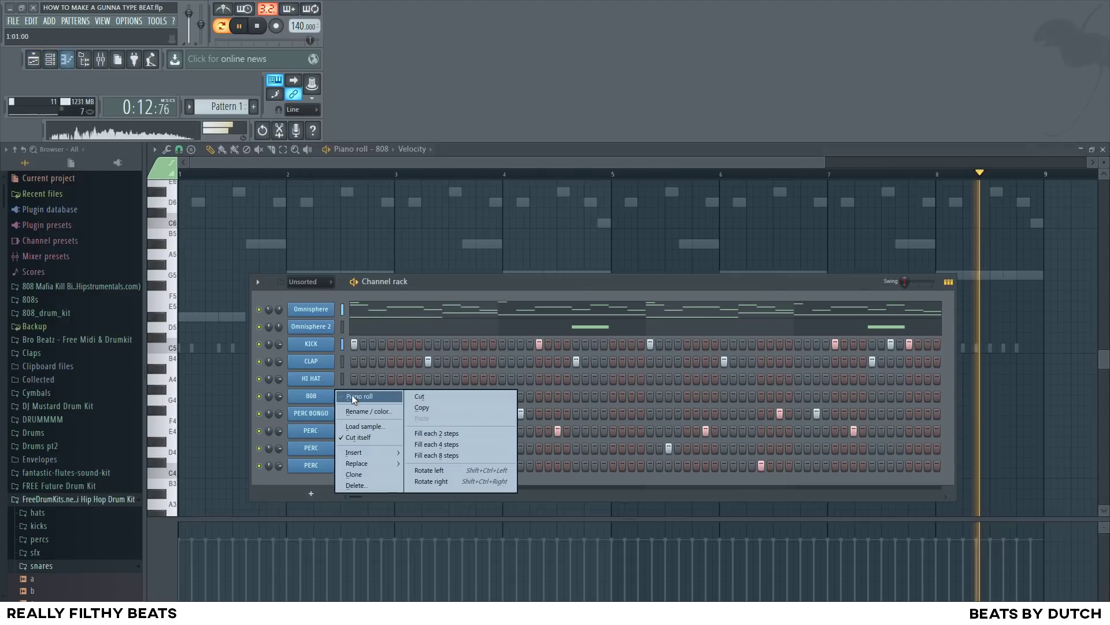
{"action": "left_click", "coordinate": [352, 396]}
{"action": "left_click", "coordinate": [51, 59]}
{"action": "key", "text": "space"}
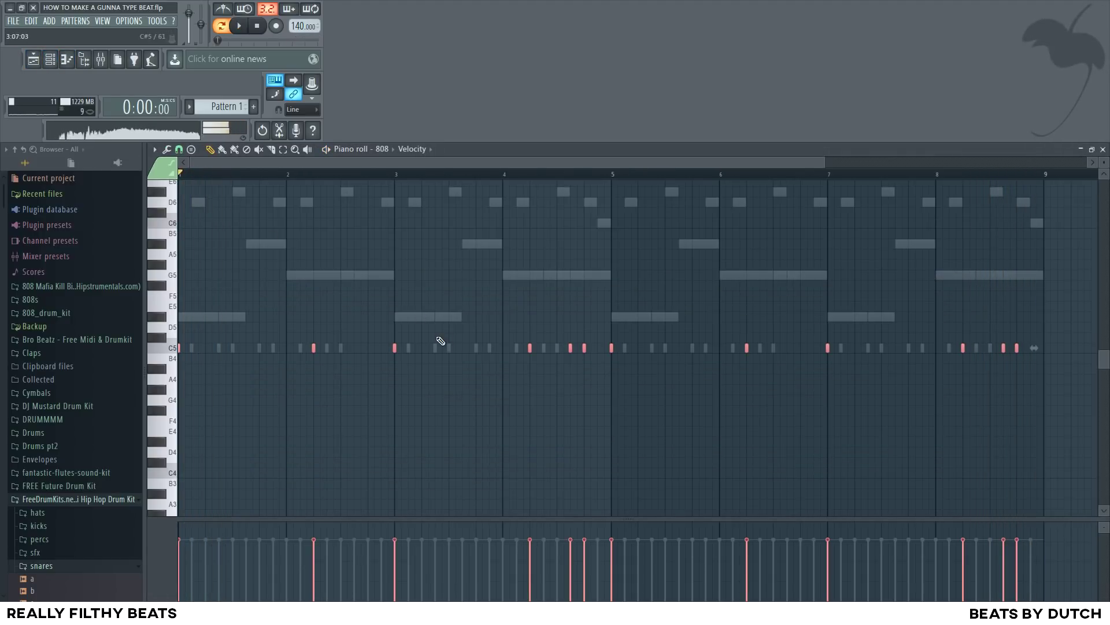
Transpose all the pasted 808 notes up three semitones to D#5 and deselect them
{"action": "key", "text": "shift+Up"}
{"action": "key", "text": "shift+Up"}
{"action": "key", "text": "shift+Up"}
{"action": "left_click", "coordinate": [305, 380], "text": "ctrl"}
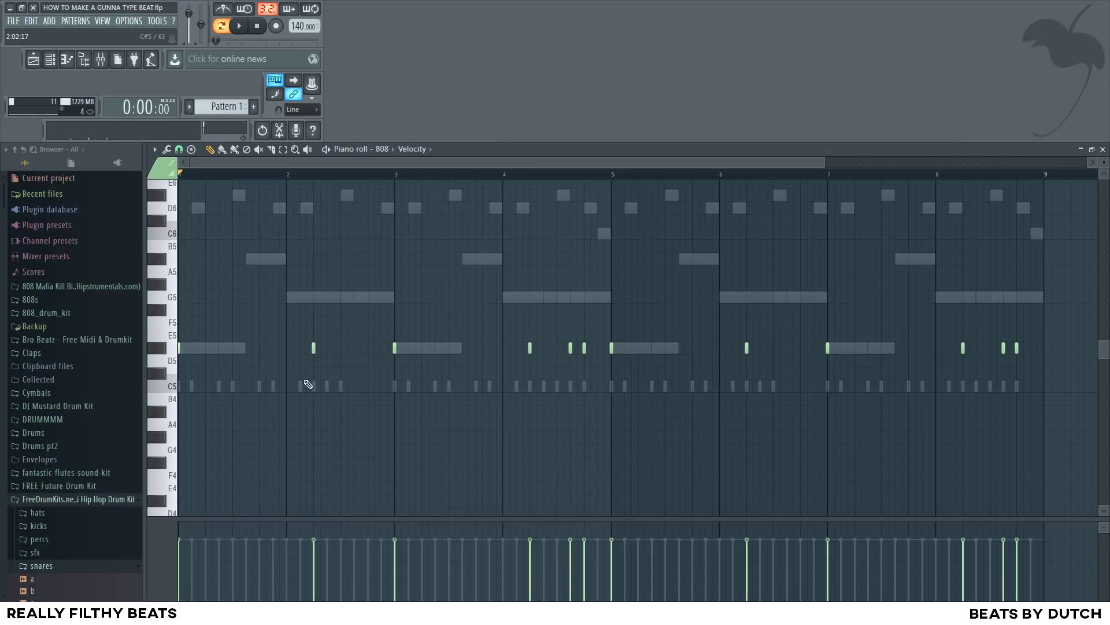
Raise the 808 note in bar 2 to G5, keeping the first note of bar 3 at D#5
{"action": "left_click_drag", "start_coordinate": [285, 330], "coordinate": [435, 370]}
{"action": "key", "text": "shift+Up"}
{"action": "key", "text": "shift+Up"}
{"action": "key", "text": "shift+Up"}
{"action": "key", "text": "shift+Up"}
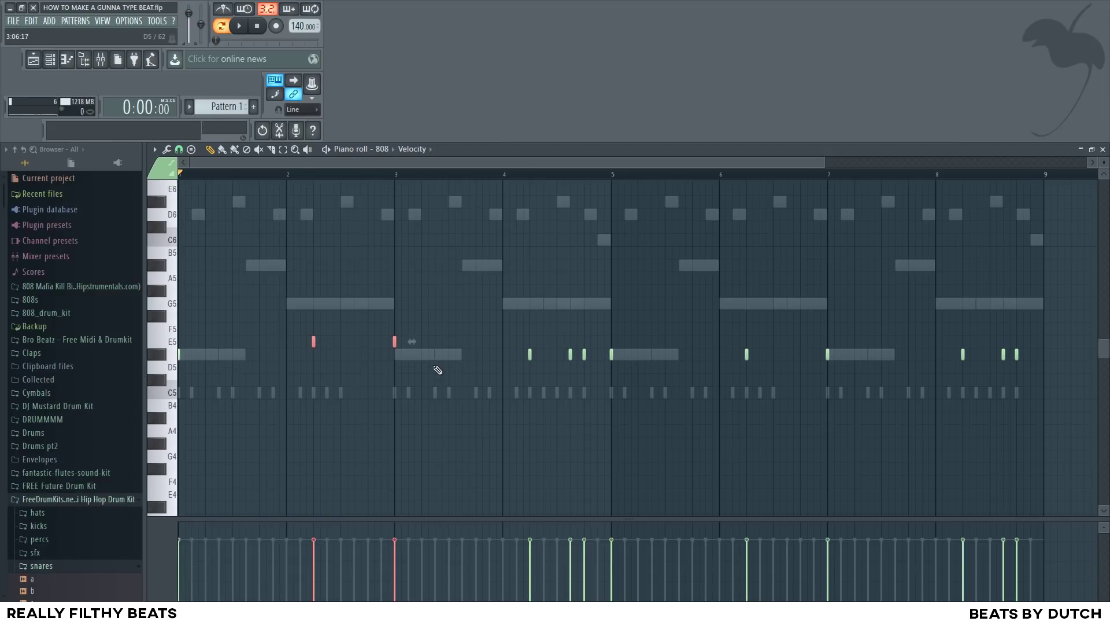
{"action": "left_click_drag", "start_coordinate": [386, 305], "coordinate": [405, 337]}
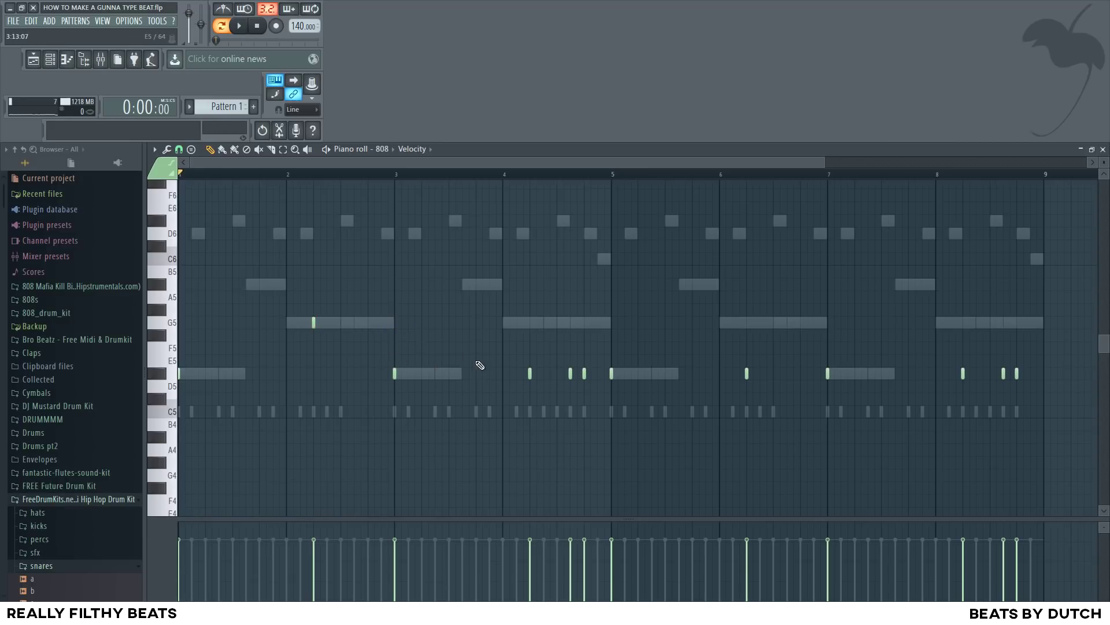
Raise the three 808 notes in bar 4 and the single note in bar 6 to G5
{"action": "left_click_drag", "start_coordinate": [492, 355], "coordinate": [586, 390]}
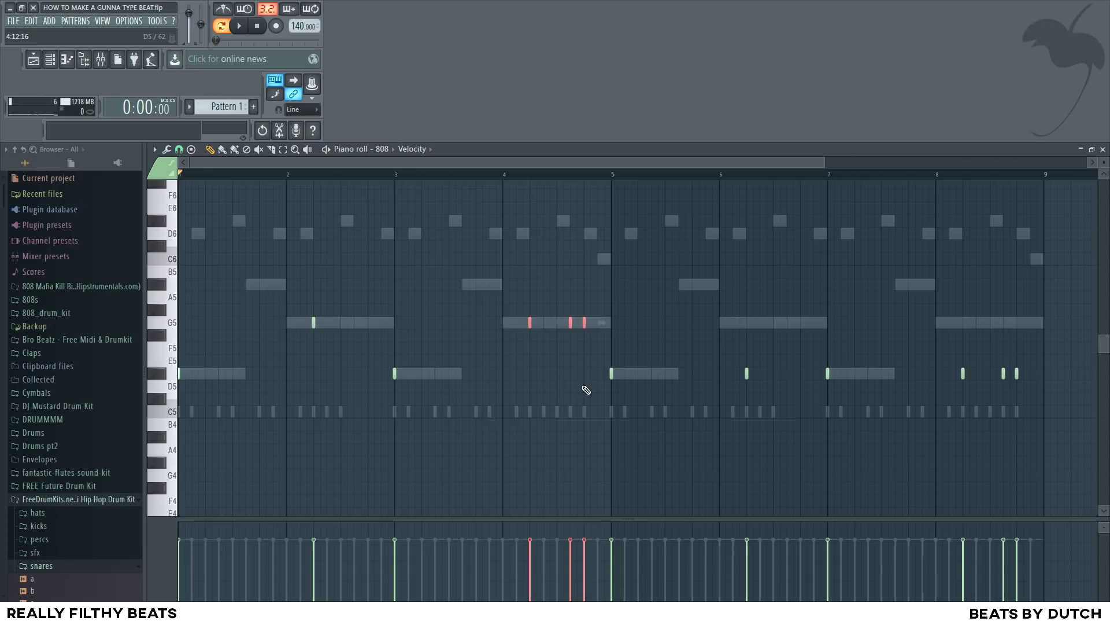
{"action": "left_click_drag", "start_coordinate": [723, 368], "coordinate": [753, 373]}
{"action": "key", "text": "shift+Up"}
{"action": "key", "text": "shift+Up"}
{"action": "key", "text": "shift+Up"}
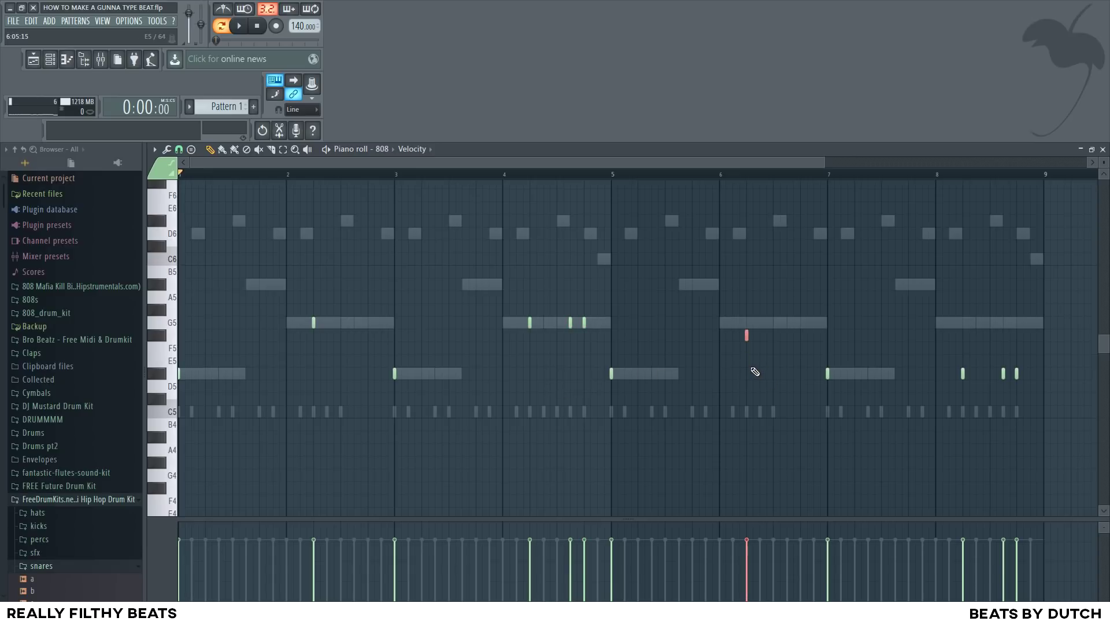
Raise the three 808 notes in bar 8 to G5 and deselect them
{"action": "left_click_drag", "start_coordinate": [951, 351], "coordinate": [1050, 394]}
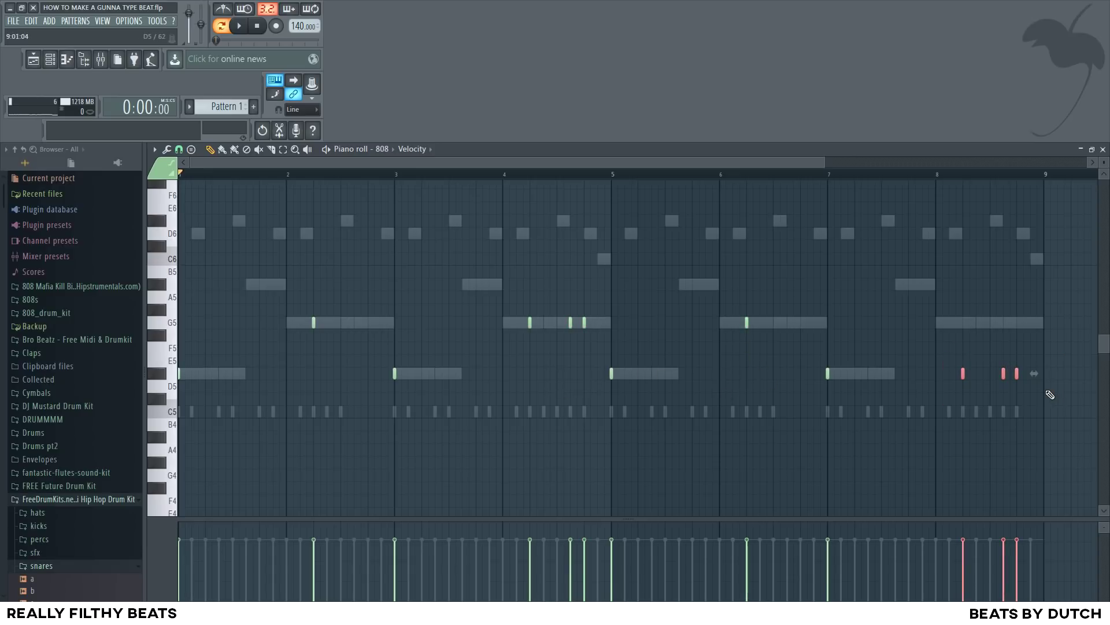
{"action": "key", "text": "shift+Up"}
{"action": "key", "text": "shift+Up"}
{"action": "left_click", "coordinate": [1049, 394], "text": "ctrl"}
Play the pattern and raise the velocity of all 808 notes to maximum
{"action": "key", "text": "space"}
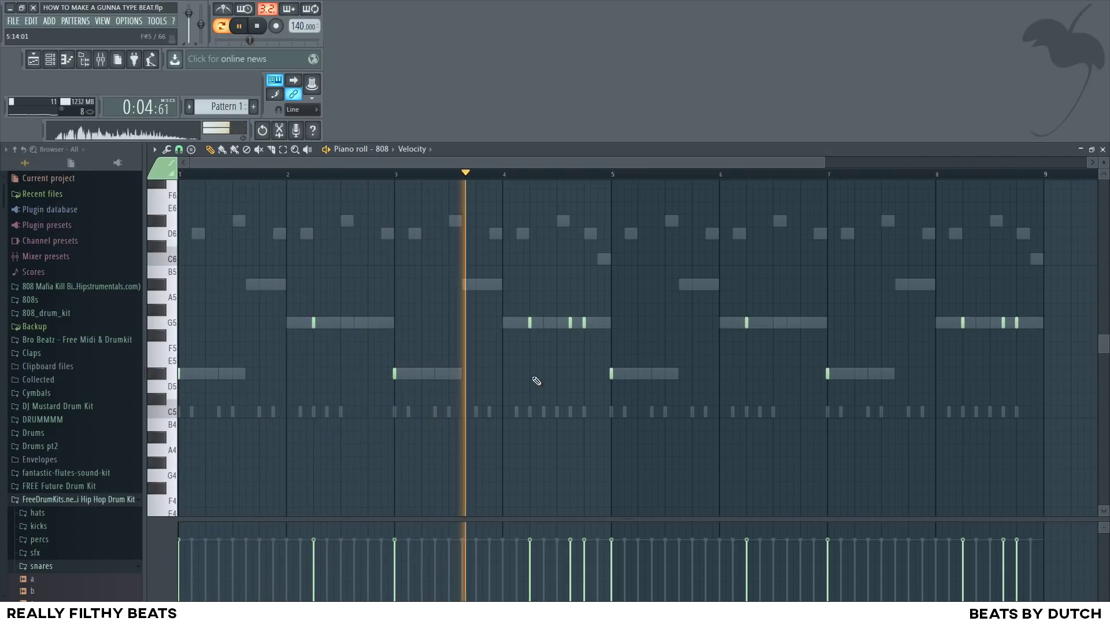
{"action": "key", "text": "ctrl+a"}
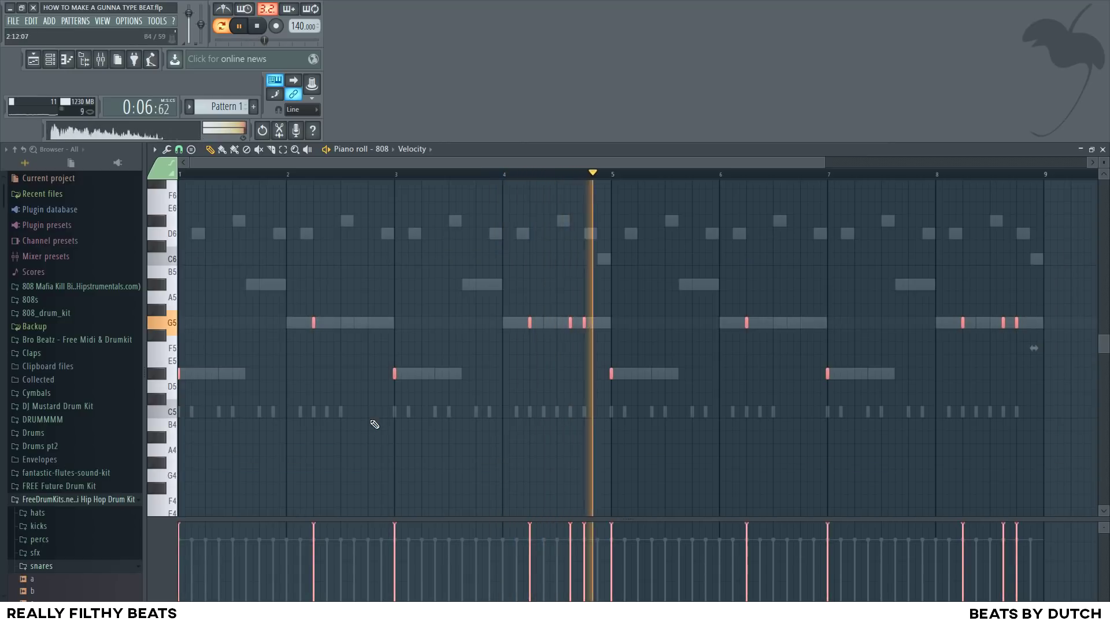
{"action": "key", "text": "ctrl+d"}
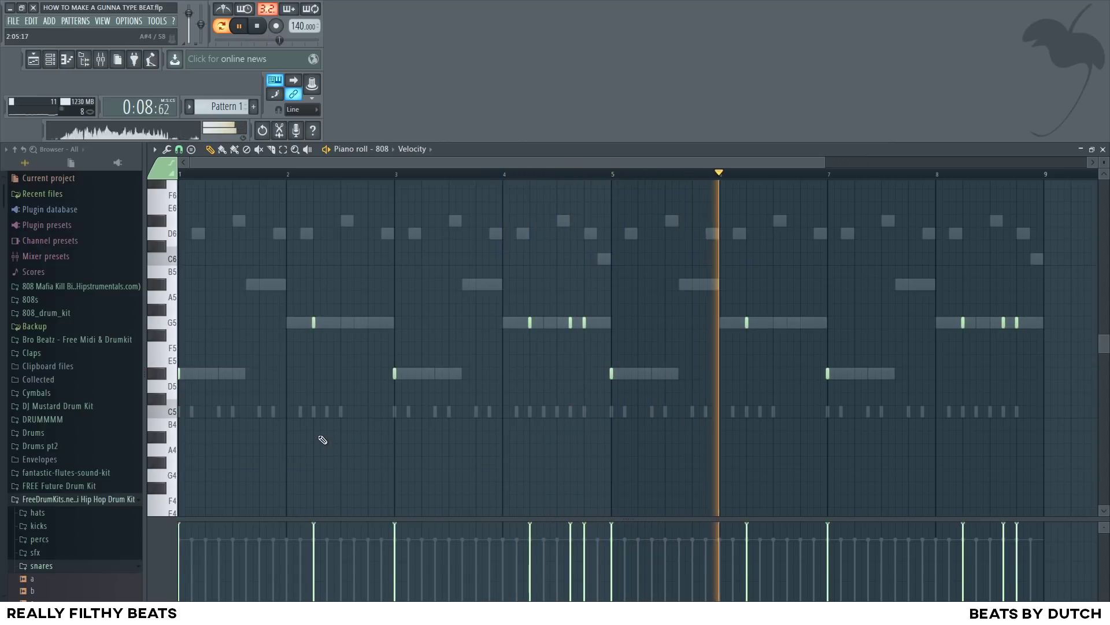
In the HI HAT channel's piano roll, program C5 hits over bars 1 to 4, with rolls starting bars 2 and 4 and B4 and A#4 hits near their ends
{"action": "left_click", "coordinate": [51, 60]}
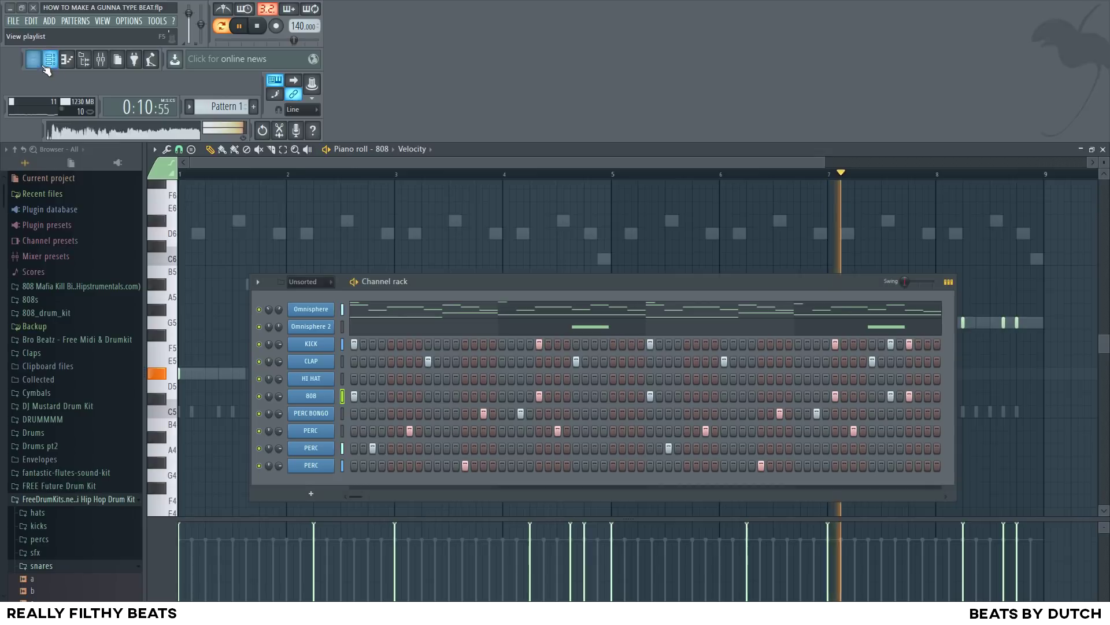
{"action": "left_click", "coordinate": [52, 63]}
{"action": "left_click", "coordinate": [52, 63]}
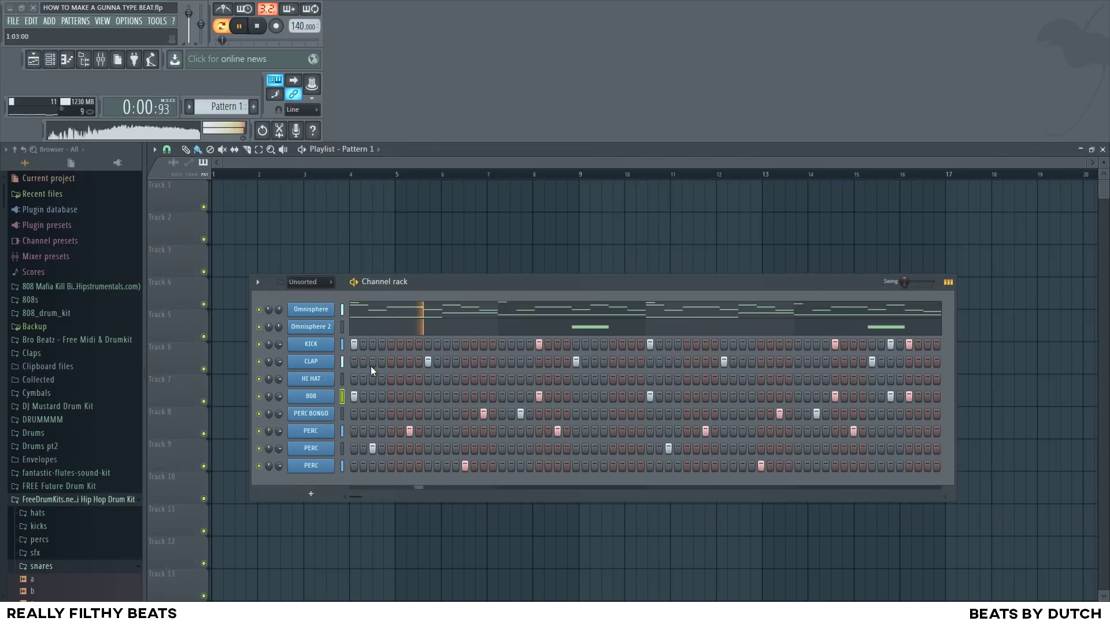
{"action": "right_click", "coordinate": [311, 381]}
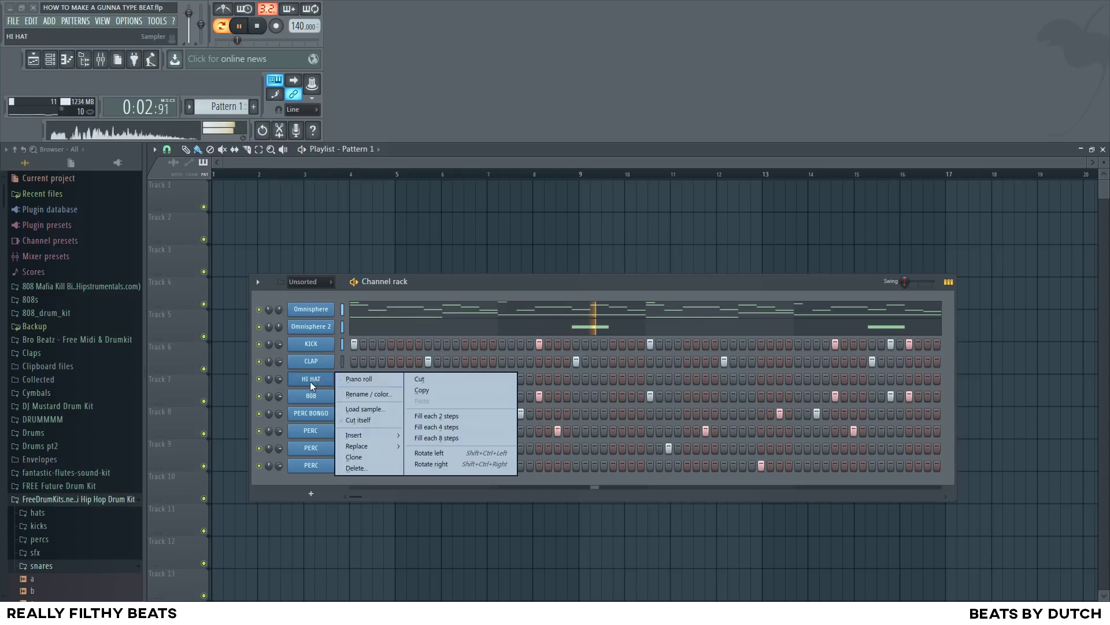
{"action": "left_click", "coordinate": [359, 379]}
{"action": "key", "text": "space"}
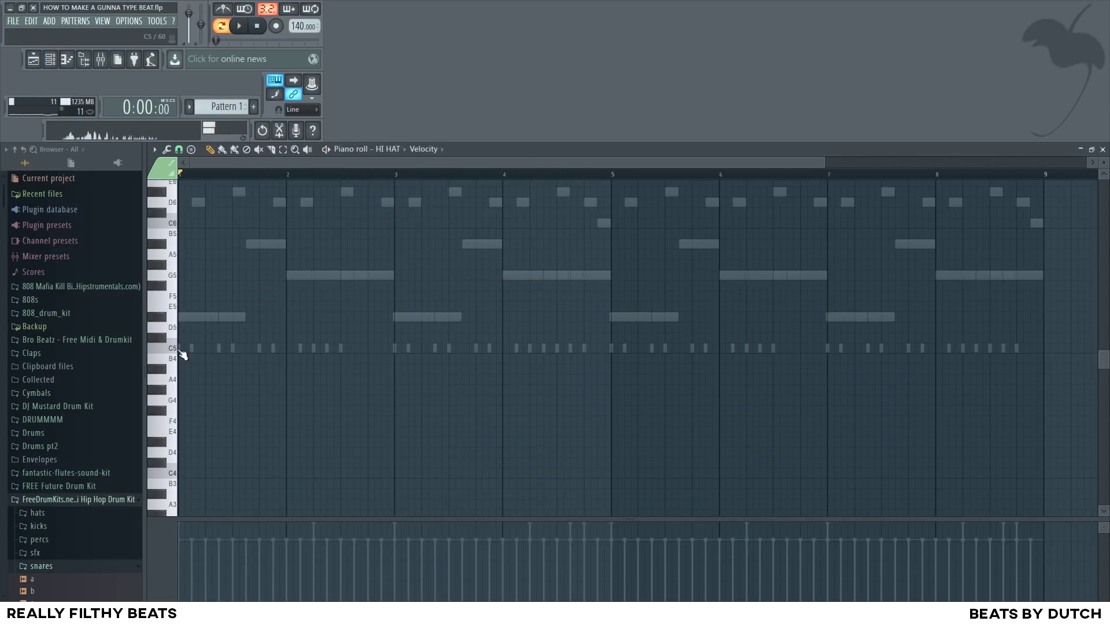
{"action": "scroll", "coordinate": [247, 164], "scroll_direction": "up", "scroll_amount": 3}
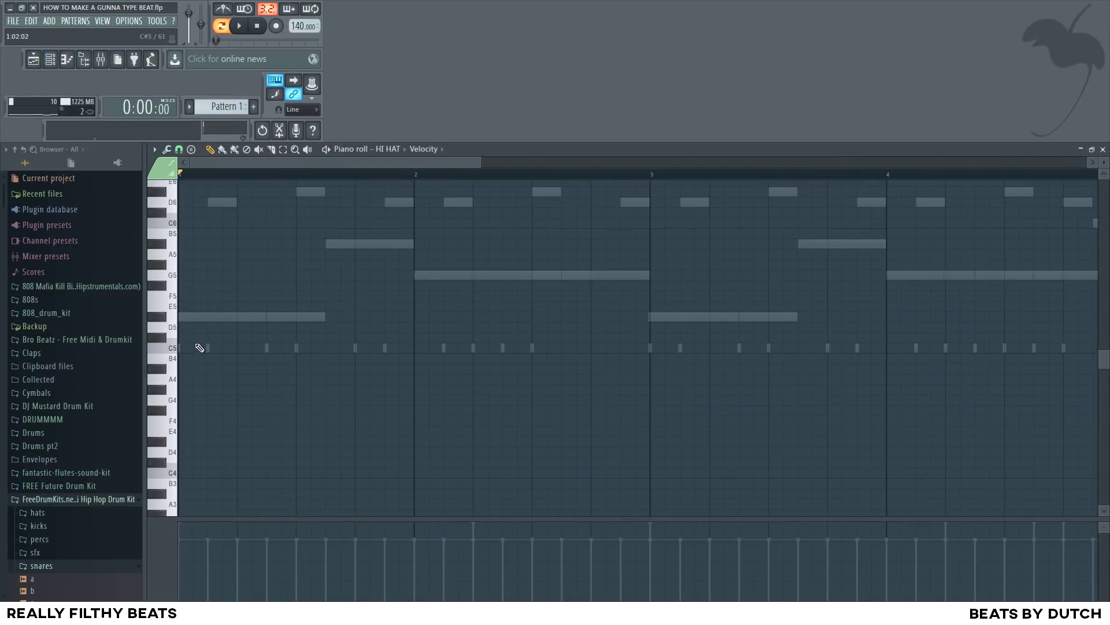
{"action": "left_click", "coordinate": [208, 347]}
{"action": "left_click", "coordinate": [266, 348]}
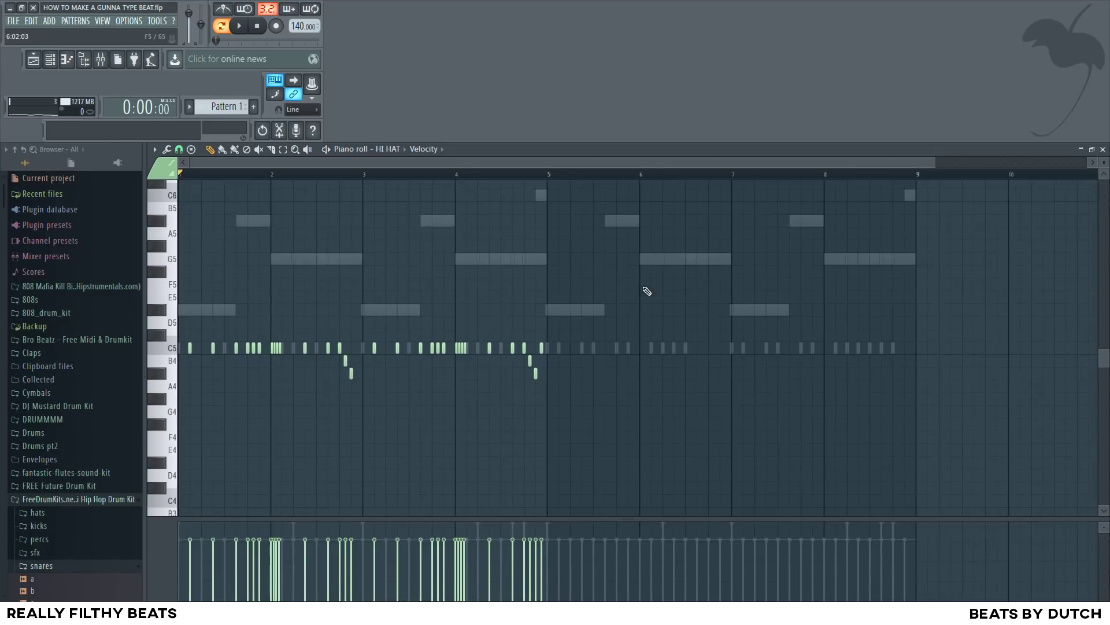
Repeat the four-bar hi-hat pattern in bars 5 to 8, aligned to the start of bar 5, and play it back
{"action": "left_click_drag", "start_coordinate": [647, 278], "coordinate": [178, 424]}
{"action": "key", "text": "ctrl+b"}
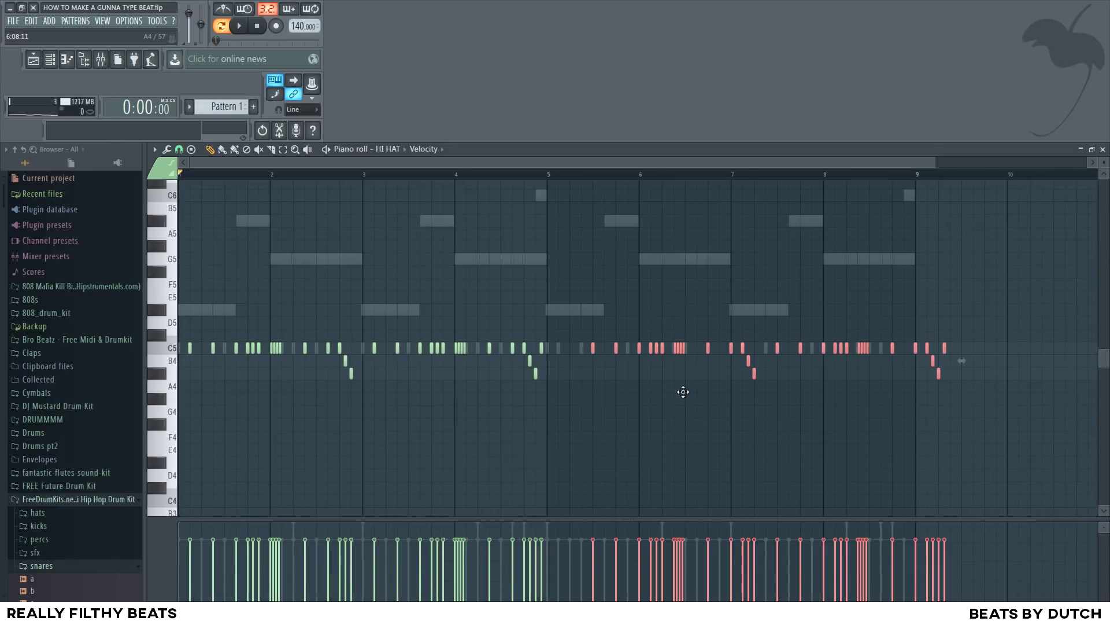
{"action": "key", "text": "ctrl+d"}
{"action": "key", "text": "space"}
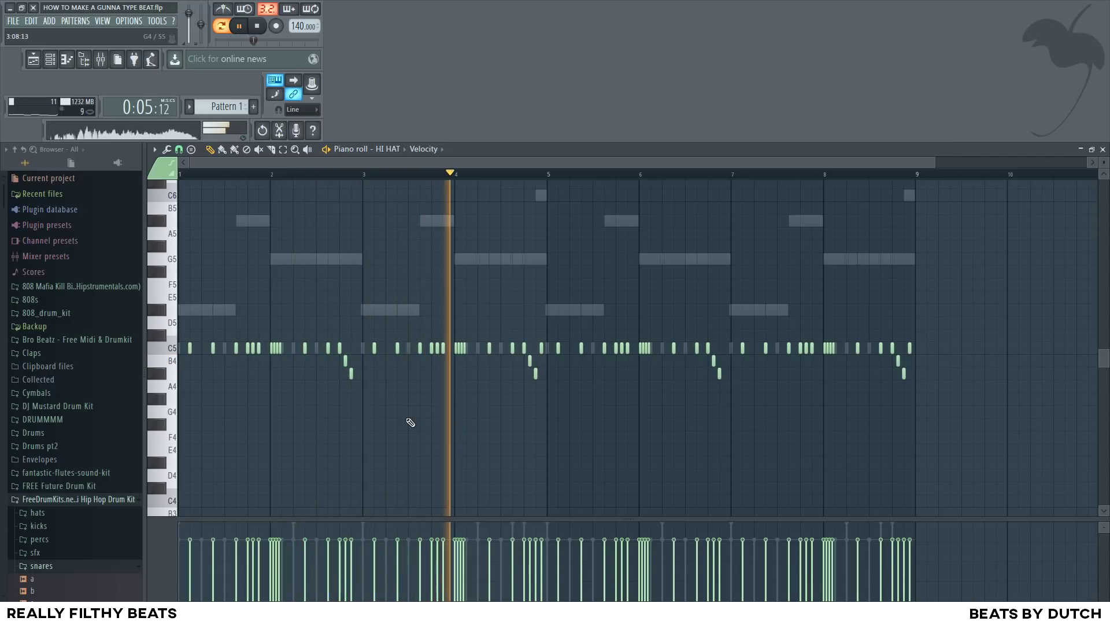
Route all selected channels to consecutive mixer tracks starting from Insert 1 and briefly play the pattern
{"action": "scroll", "coordinate": [411, 419], "scroll_direction": "down", "scroll_amount": 2}
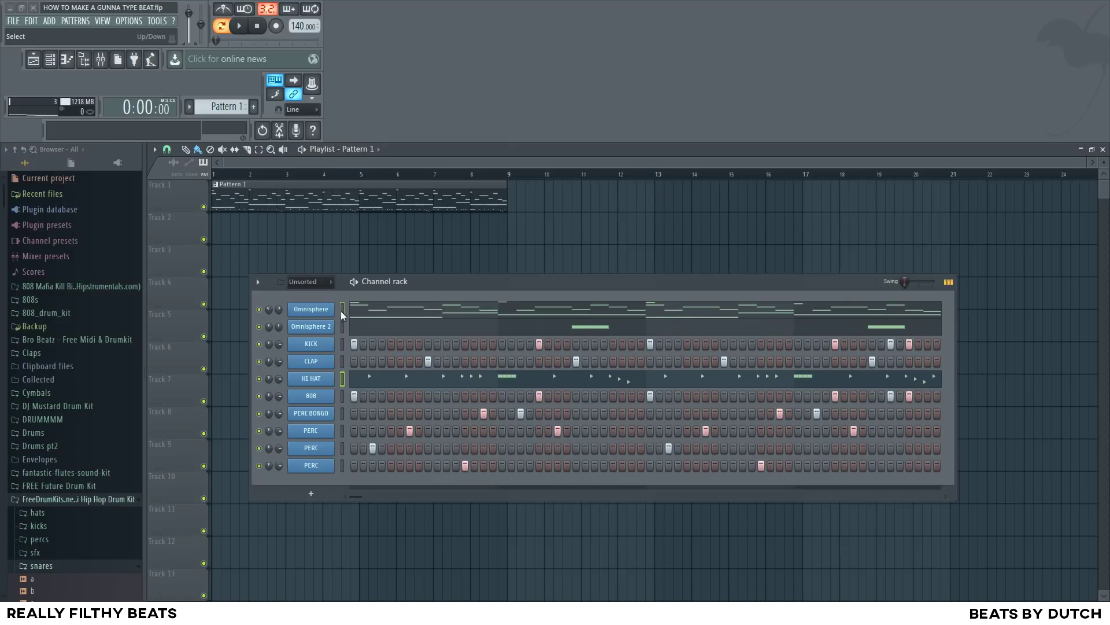
{"action": "left_click", "coordinate": [101, 59]}
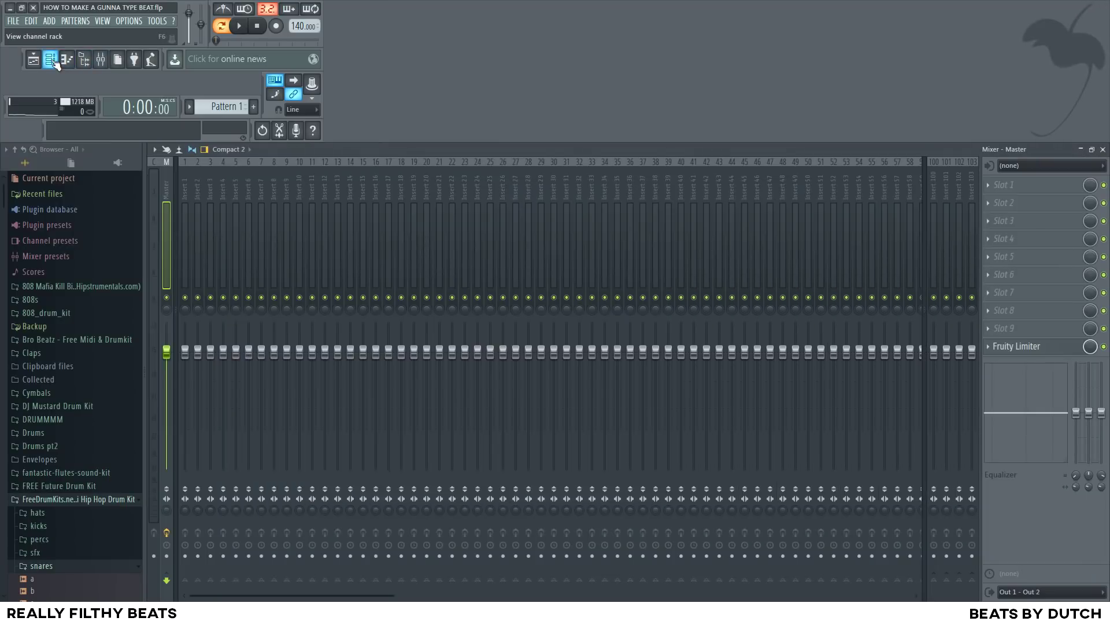
{"action": "right_click", "coordinate": [183, 218]}
{"action": "mouse_move", "coordinate": [249, 223]}
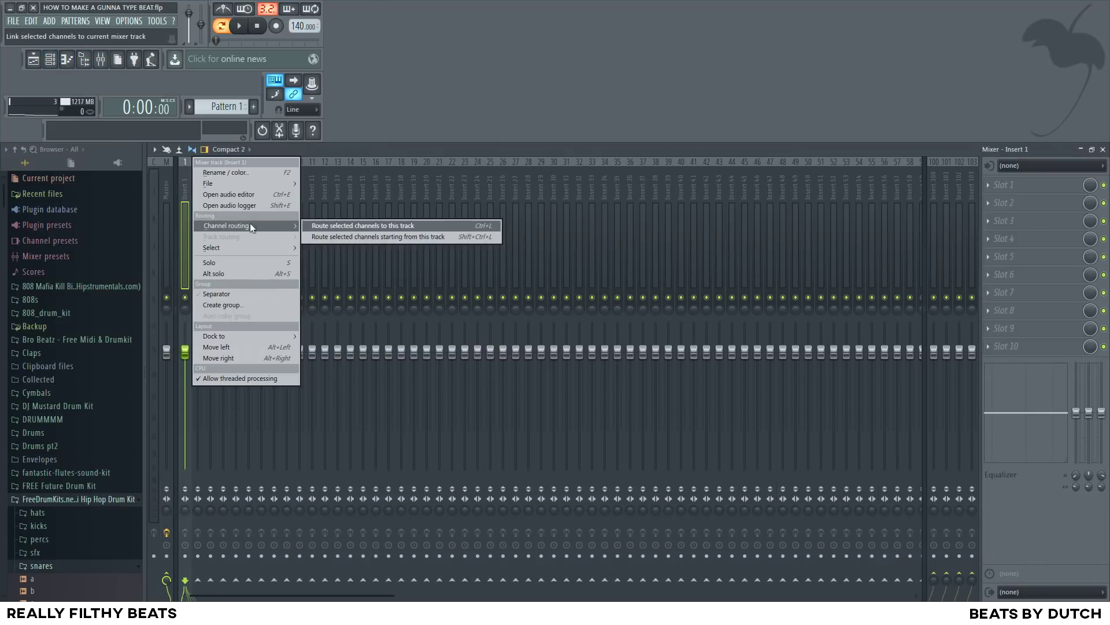
{"action": "left_click", "coordinate": [408, 234]}
{"action": "key", "text": "space"}
{"action": "key", "text": "space"}
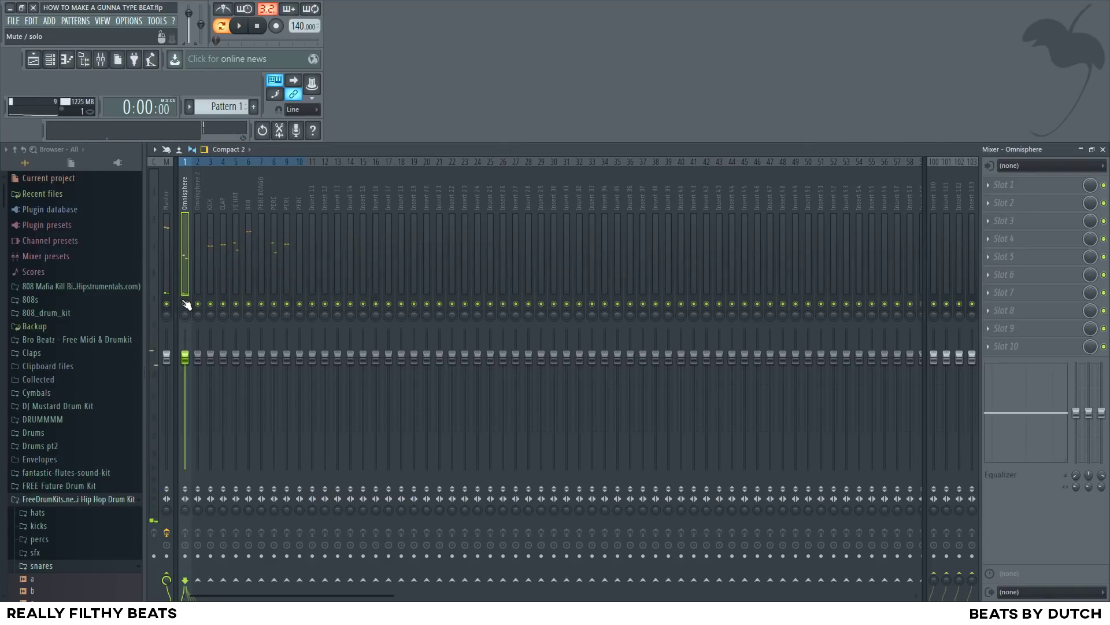
Add Fruity Parametric EQ 2 to the Omnisphere mixer track and cut its lows and highs while the pattern plays
{"action": "left_click", "coordinate": [1003, 185]}
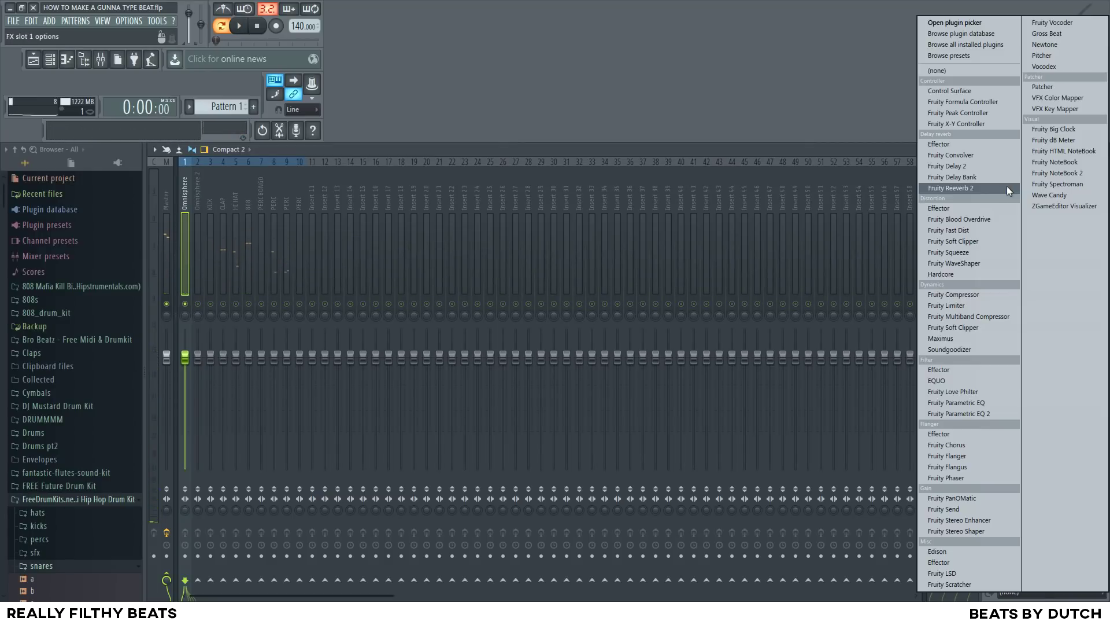
{"action": "left_click", "coordinate": [998, 414]}
{"action": "key", "text": "space"}
{"action": "left_click_drag", "start_coordinate": [267, 357], "coordinate": [274, 407]}
{"action": "left_click", "coordinate": [487, 298]}
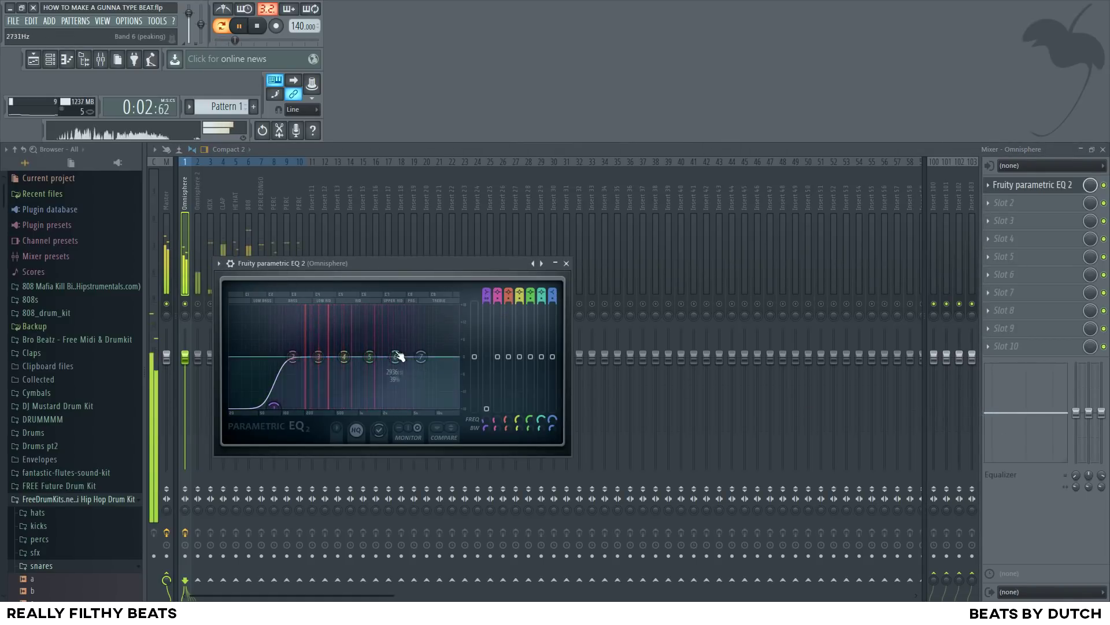
{"action": "left_click_drag", "start_coordinate": [421, 356], "coordinate": [444, 406]}
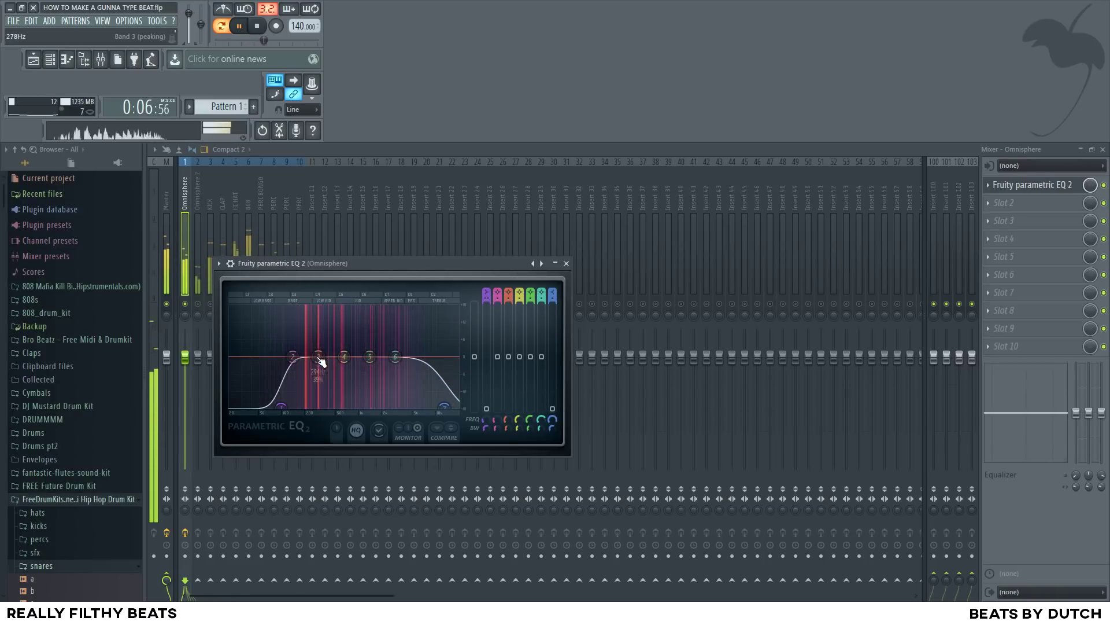
{"action": "left_click", "coordinate": [567, 263]}
Add Fruity Parametric EQ 2 to the Omnisphere 2 mixer track, with a steep low cut and a high cut
{"action": "left_click", "coordinate": [200, 306]}
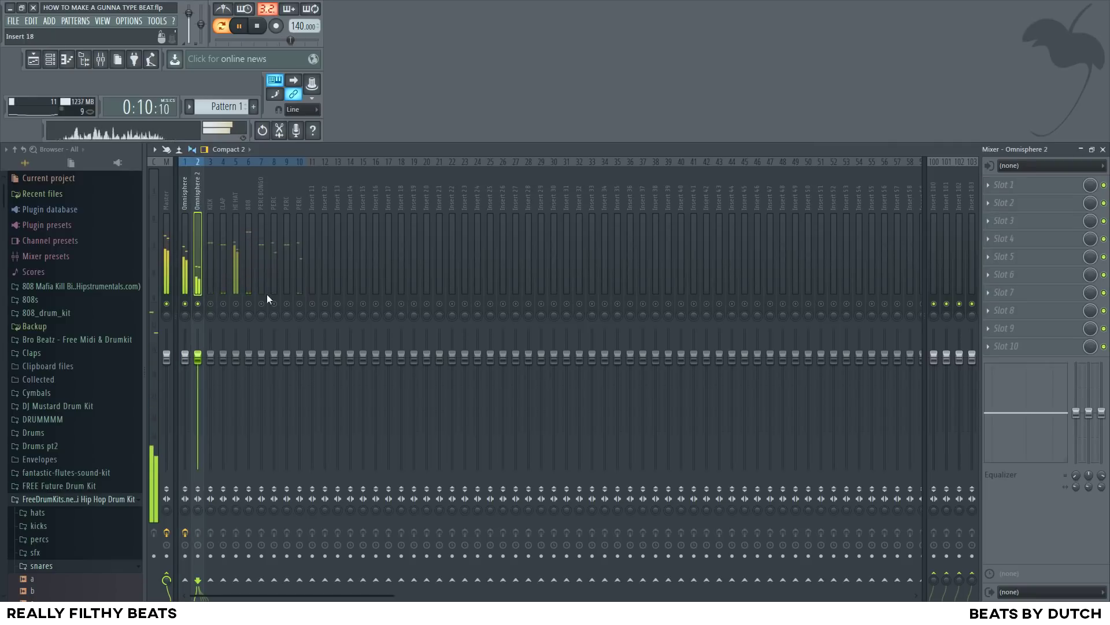
{"action": "left_click", "coordinate": [1012, 194]}
{"action": "left_click", "coordinate": [1005, 414]}
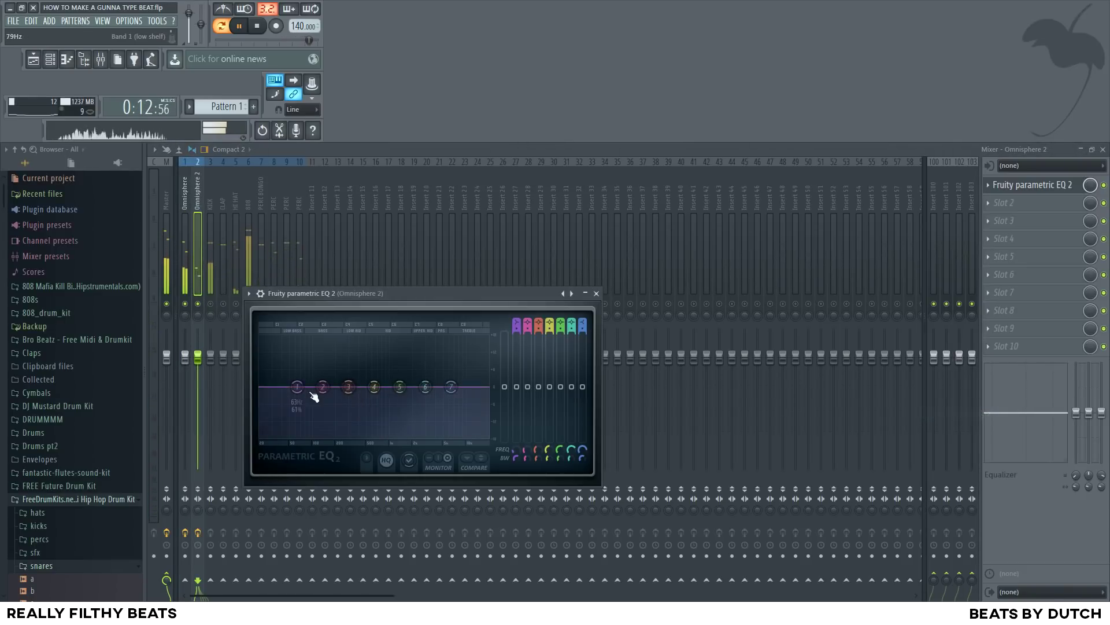
{"action": "left_click_drag", "start_coordinate": [315, 391], "coordinate": [345, 437]}
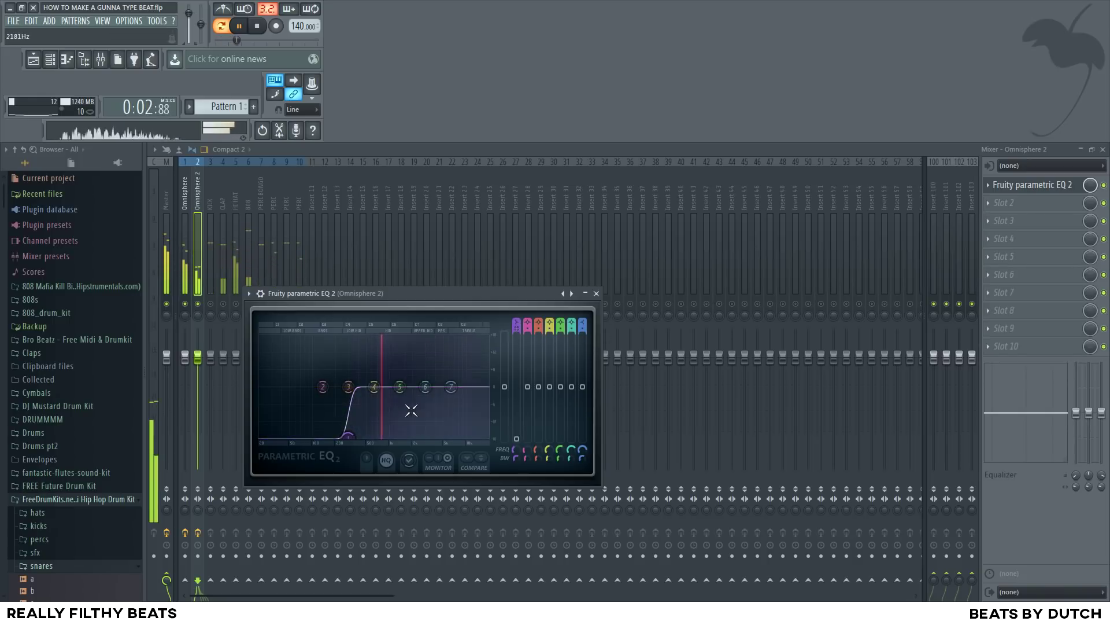
{"action": "left_click_drag", "start_coordinate": [450, 386], "coordinate": [451, 435]}
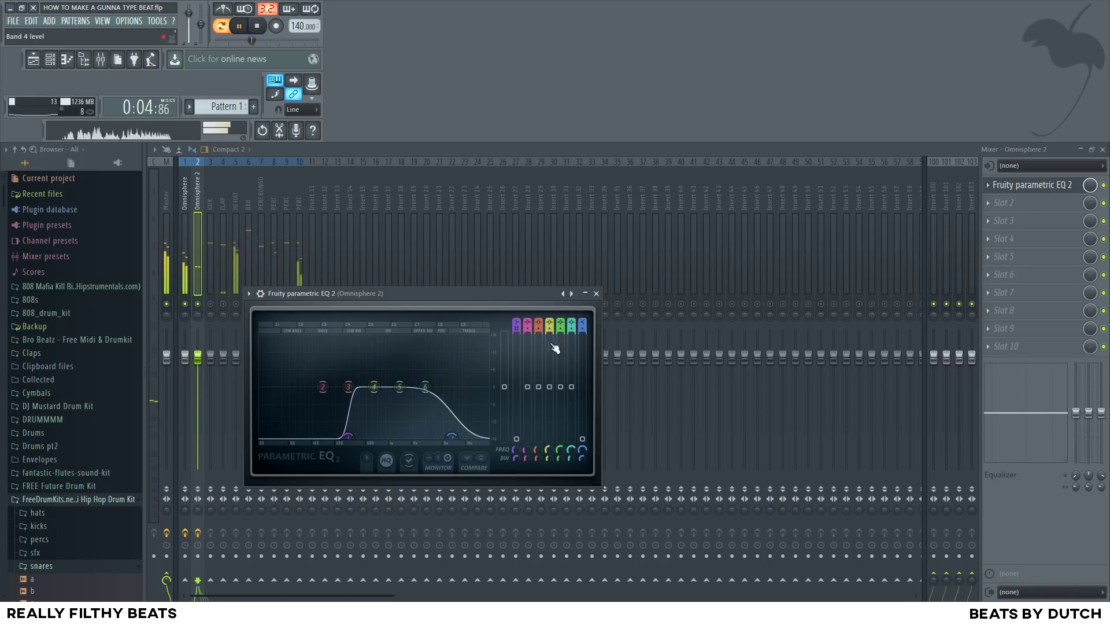
{"action": "left_click", "coordinate": [597, 293]}
Load Fruity Parametric EQ 2 and Fruity Soft Clipper into the first two effect slots of the KICK mixer track
{"action": "left_click", "coordinate": [210, 289]}
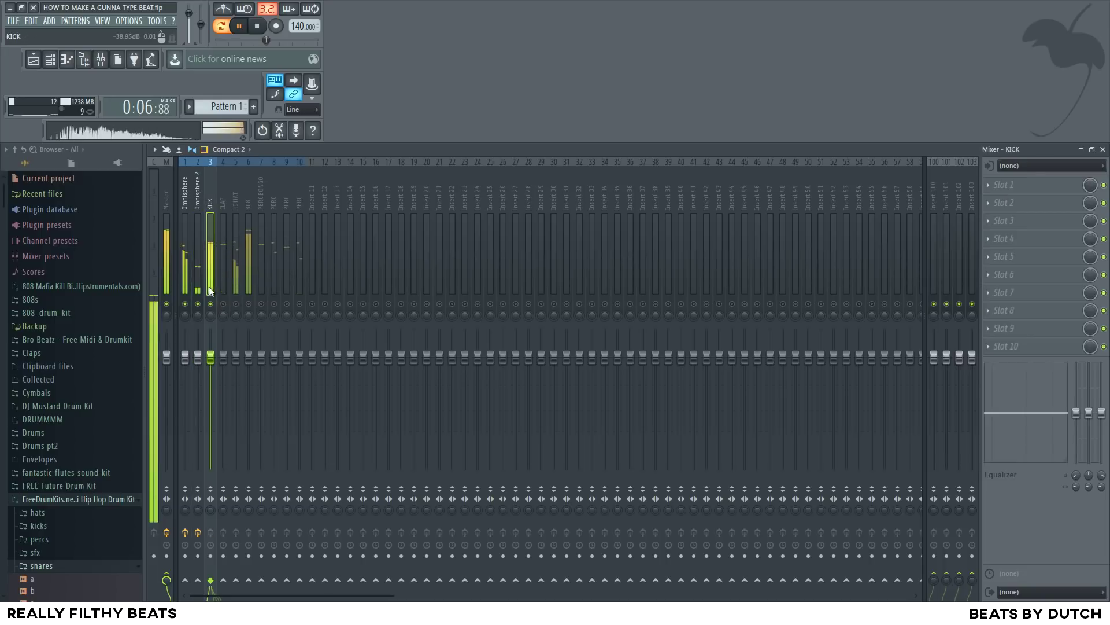
{"action": "left_click", "coordinate": [1017, 185]}
{"action": "left_click", "coordinate": [992, 413]}
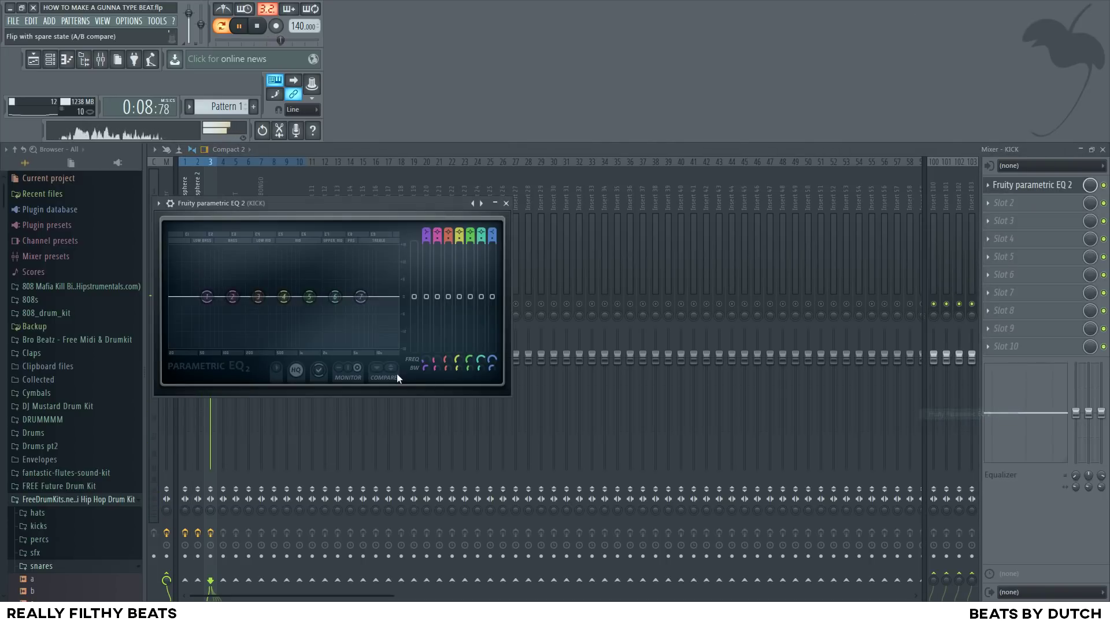
{"action": "left_click", "coordinate": [506, 203]}
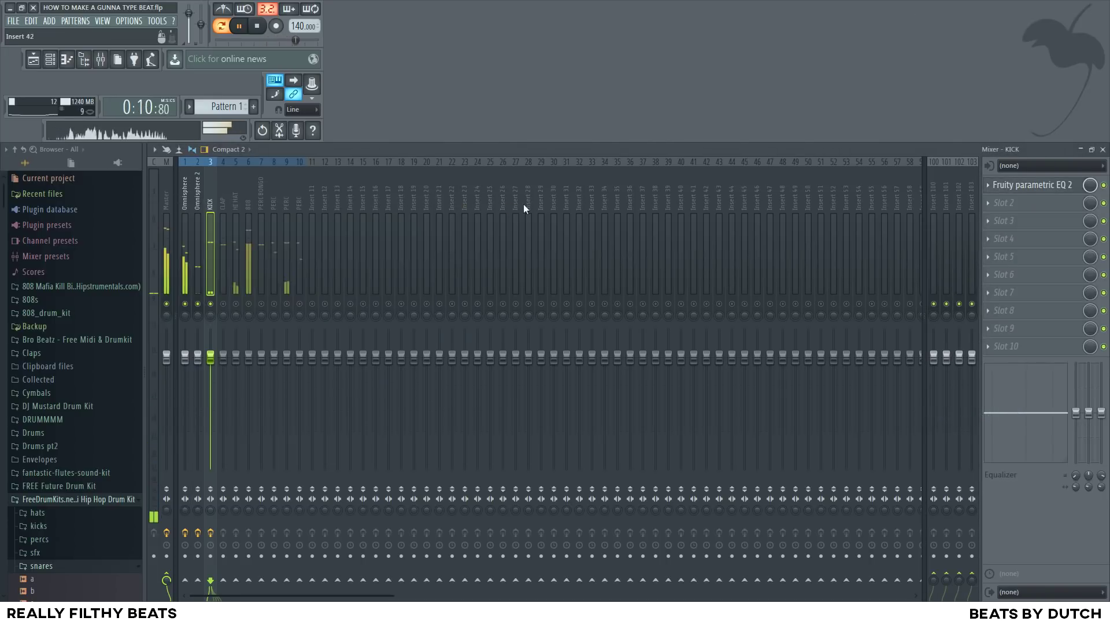
{"action": "left_click", "coordinate": [1027, 203]}
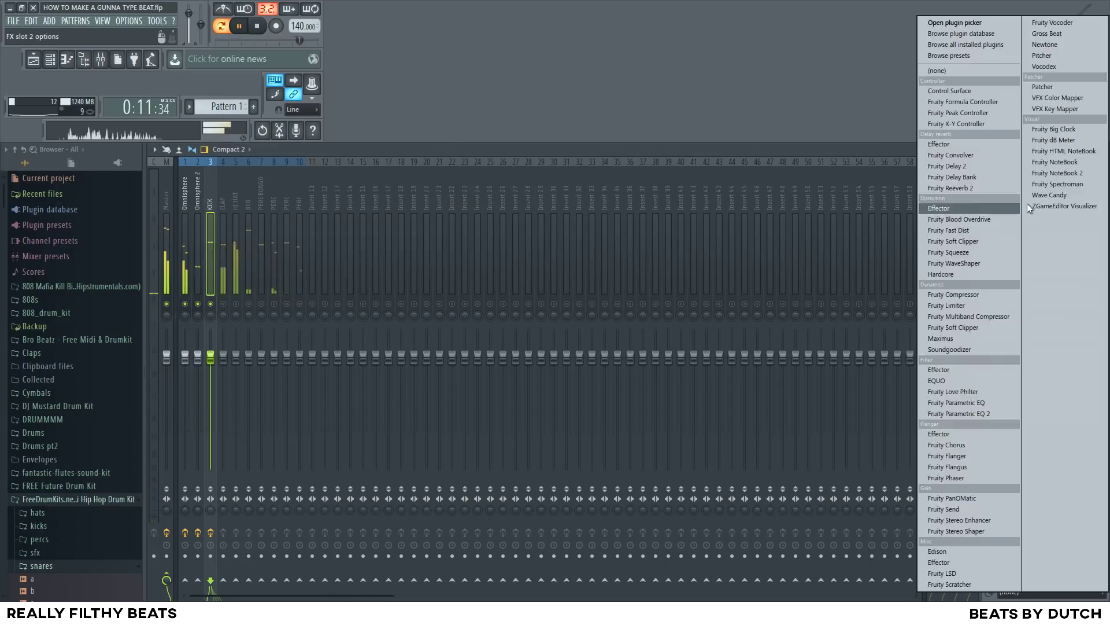
{"action": "left_click", "coordinate": [970, 329]}
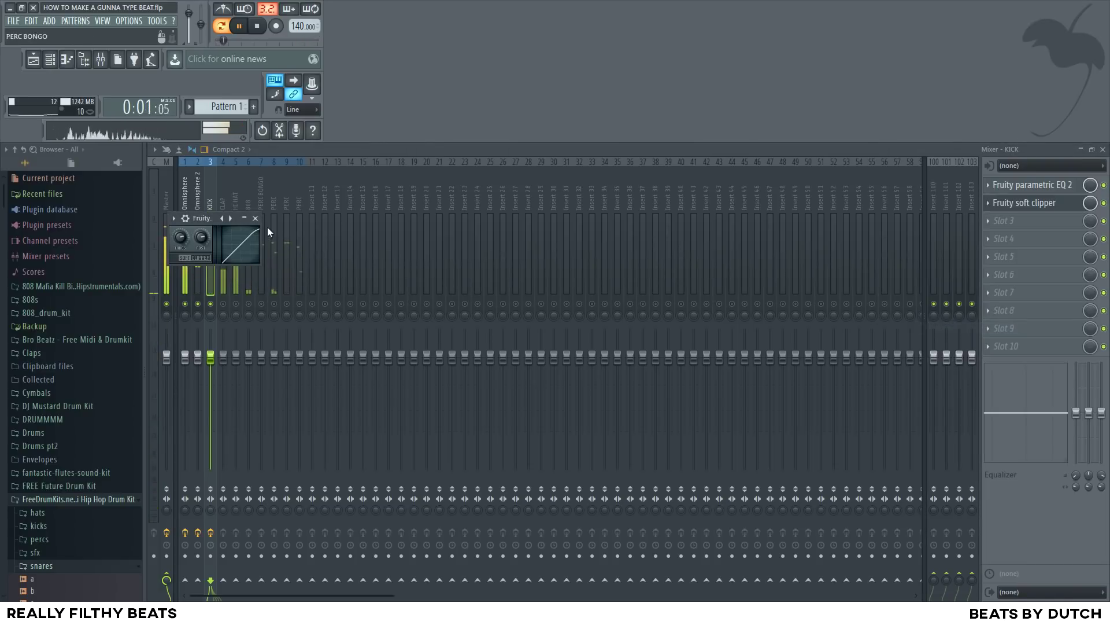
{"action": "left_click", "coordinate": [255, 218]}
Add Fruity Parametric EQ 2 to the CLAP mixer track and cut its low frequencies with band 1
{"action": "left_click", "coordinate": [226, 282]}
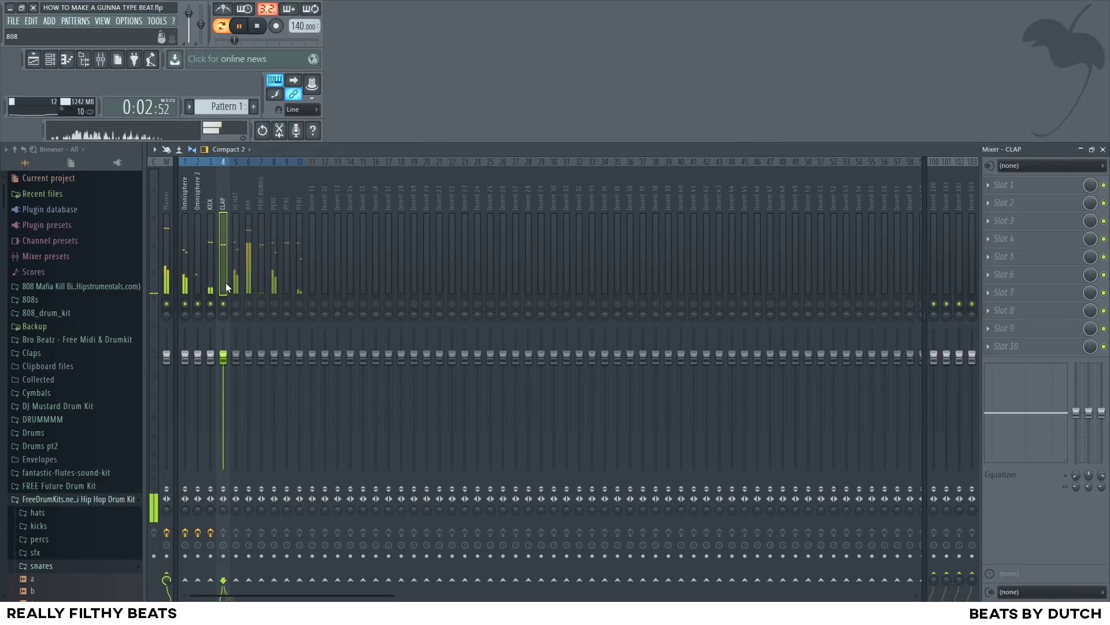
{"action": "left_click", "coordinate": [1008, 200]}
{"action": "left_click", "coordinate": [986, 413]}
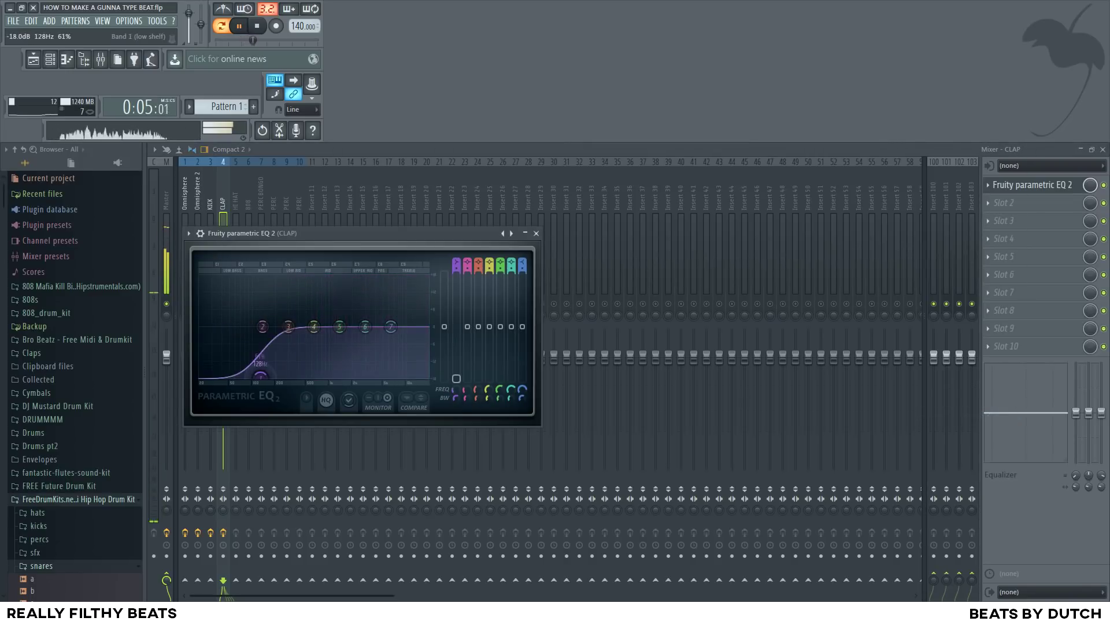
{"action": "left_click", "coordinate": [536, 233]}
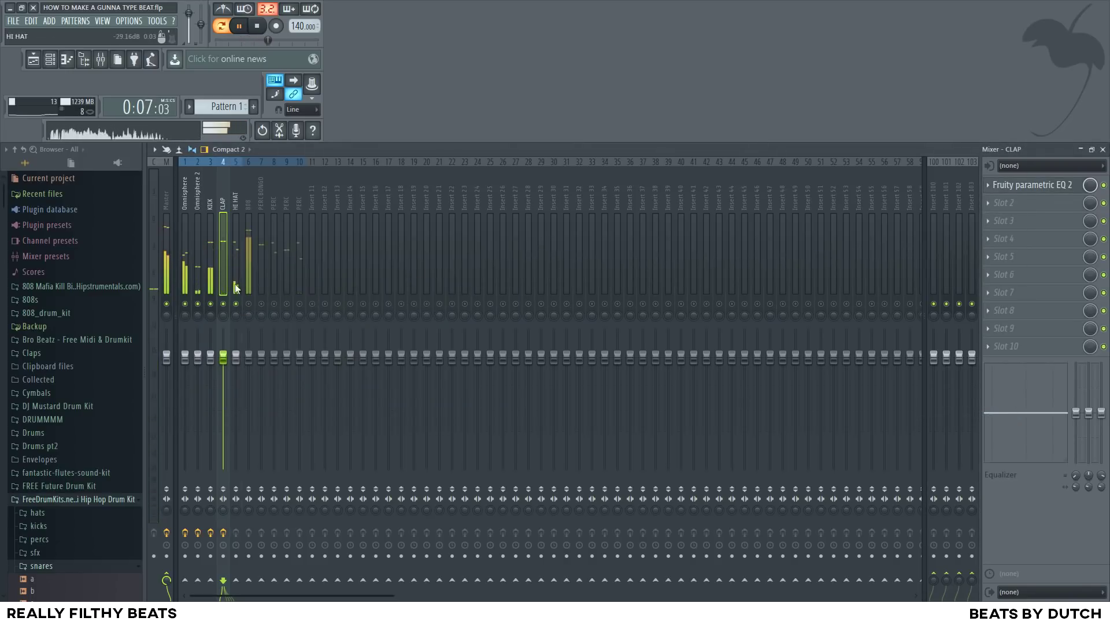
Equalize the HI HAT mixer track with Fruity Parametric EQ 2, using a steep low cut at about 1.7 kHz and a high cut
{"action": "left_click", "coordinate": [236, 288]}
{"action": "left_click", "coordinate": [1013, 197]}
{"action": "left_click", "coordinate": [987, 414]}
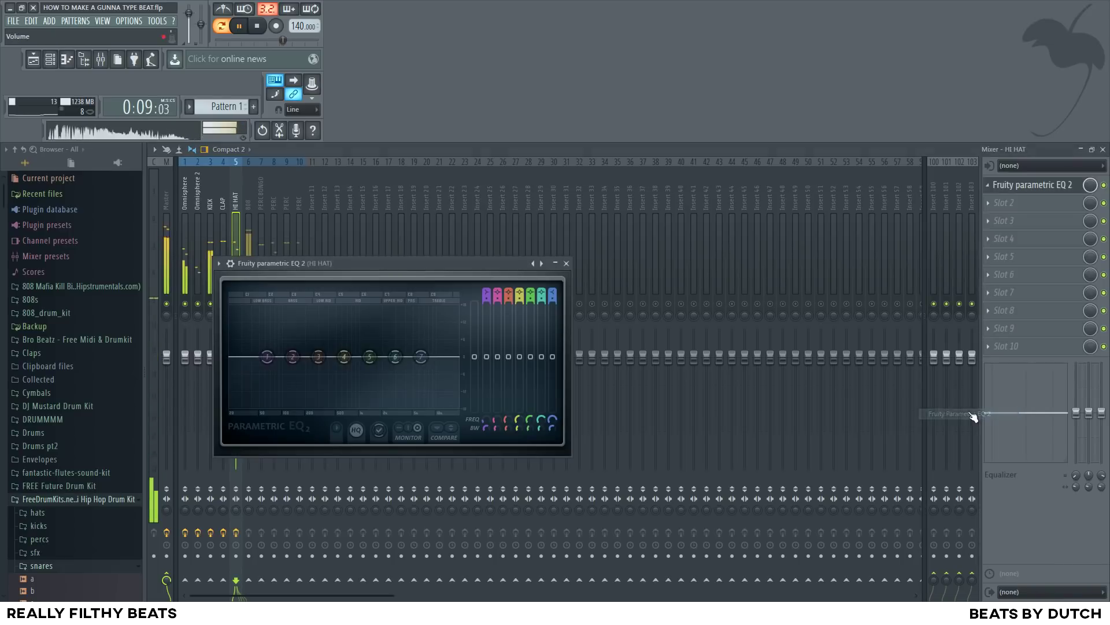
{"action": "left_click_drag", "start_coordinate": [268, 356], "coordinate": [357, 406]}
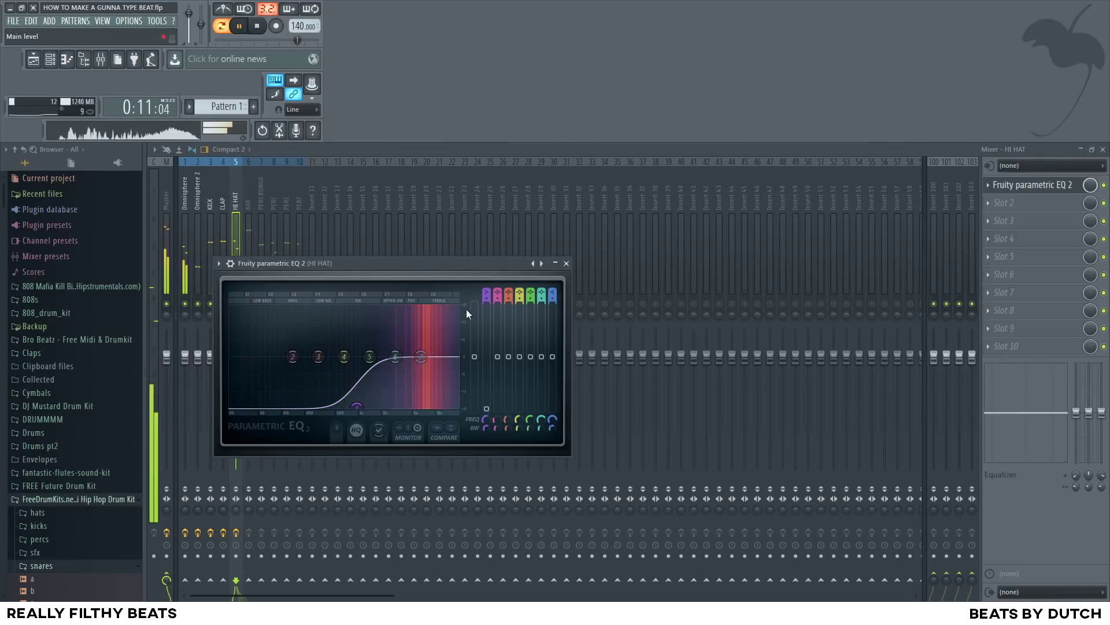
{"action": "left_click_drag", "start_coordinate": [486, 299], "coordinate": [487, 284]}
{"action": "left_click_drag", "start_coordinate": [356, 407], "coordinate": [377, 407]}
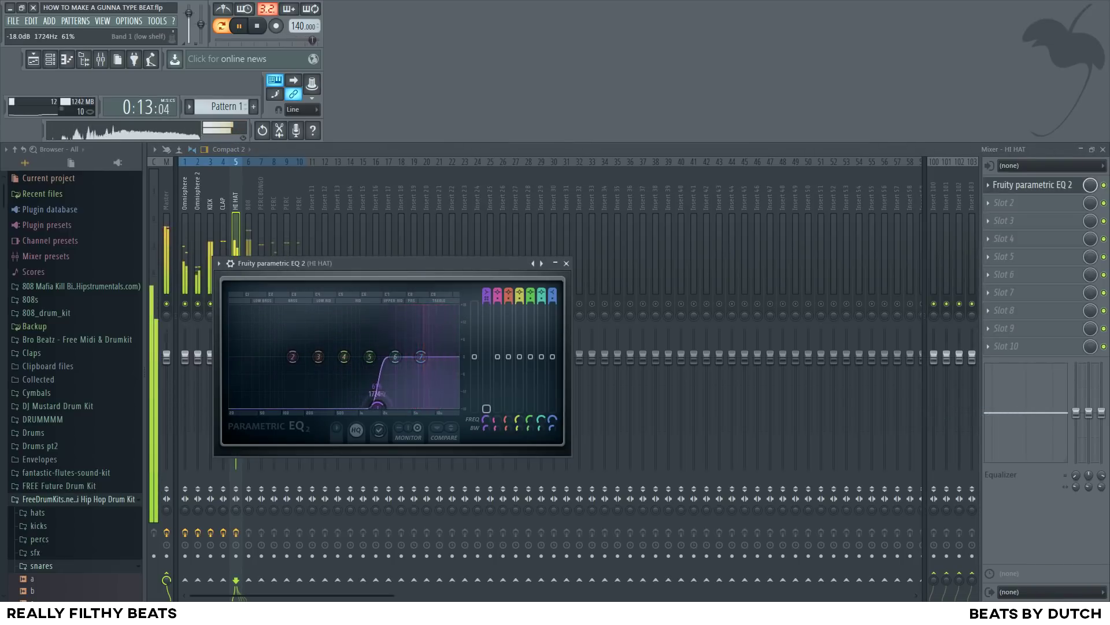
{"action": "left_click_drag", "start_coordinate": [422, 357], "coordinate": [460, 408]}
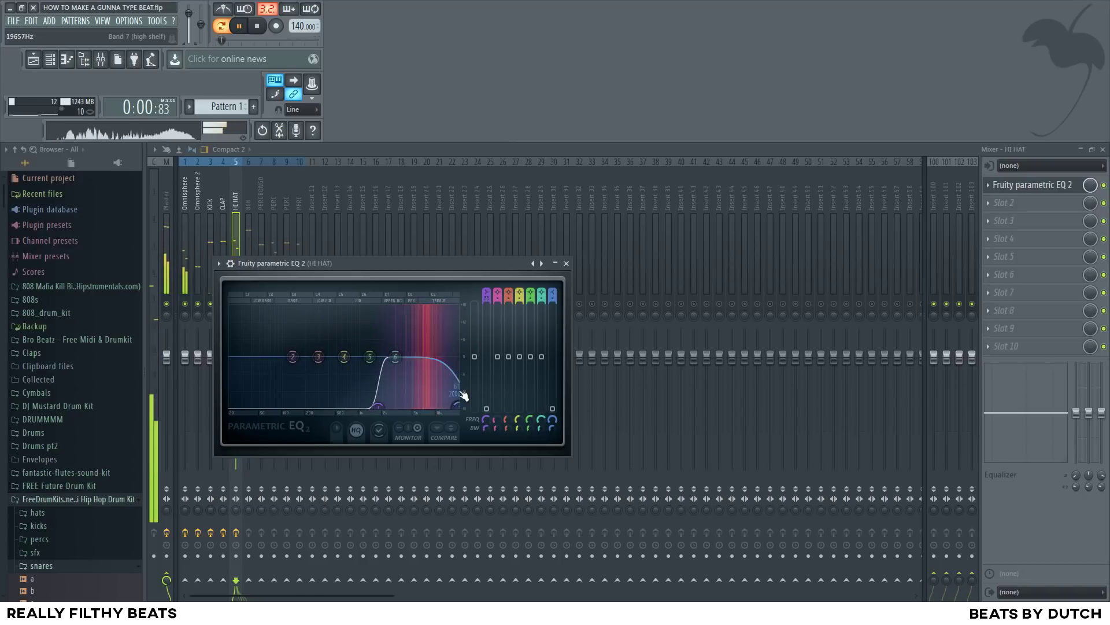
{"action": "left_click", "coordinate": [566, 263]}
{"action": "left_click", "coordinate": [236, 304]}
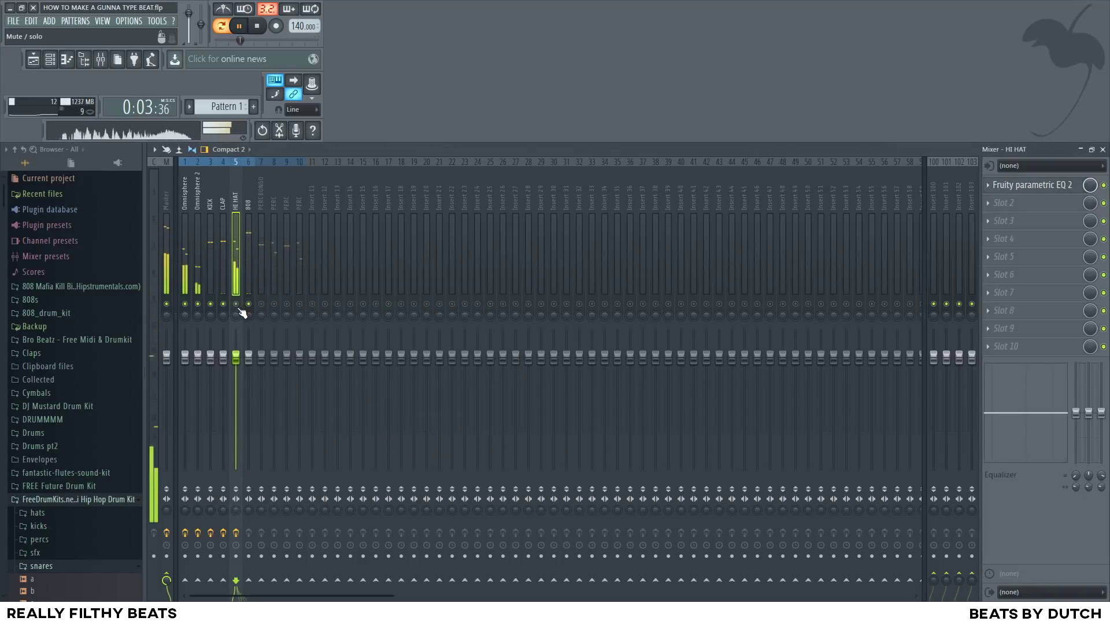
{"action": "left_click", "coordinate": [237, 304]}
Add Fruity Parametric EQ 2 to the 808 mixer track, roll off its highs with band 7 and stop playback
{"action": "left_click", "coordinate": [249, 283]}
{"action": "left_click", "coordinate": [1021, 192]}
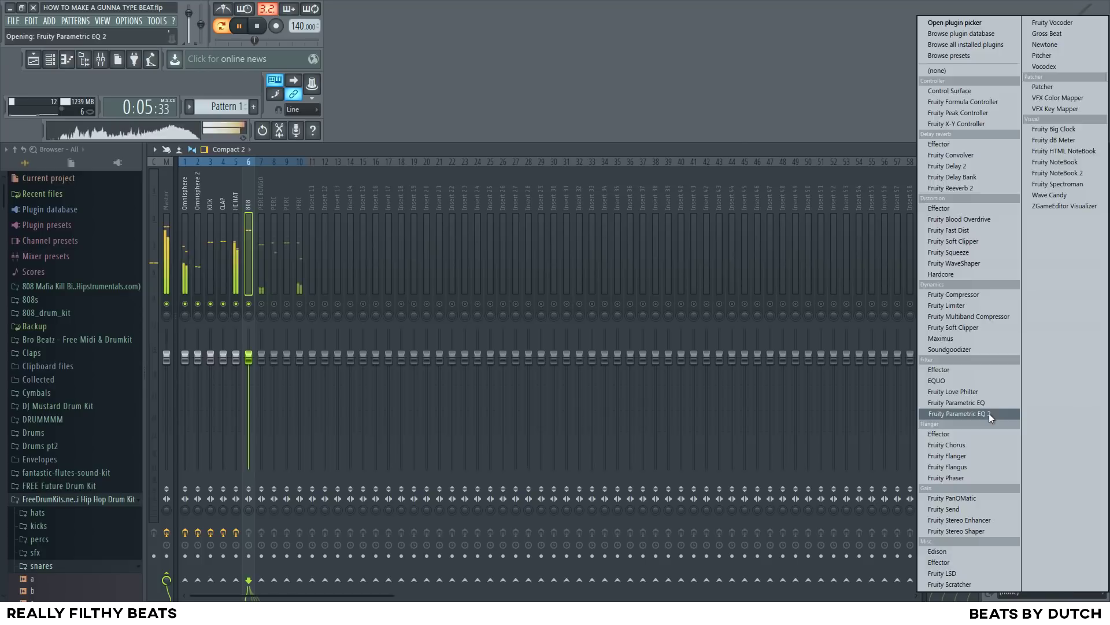
{"action": "left_click", "coordinate": [988, 412]}
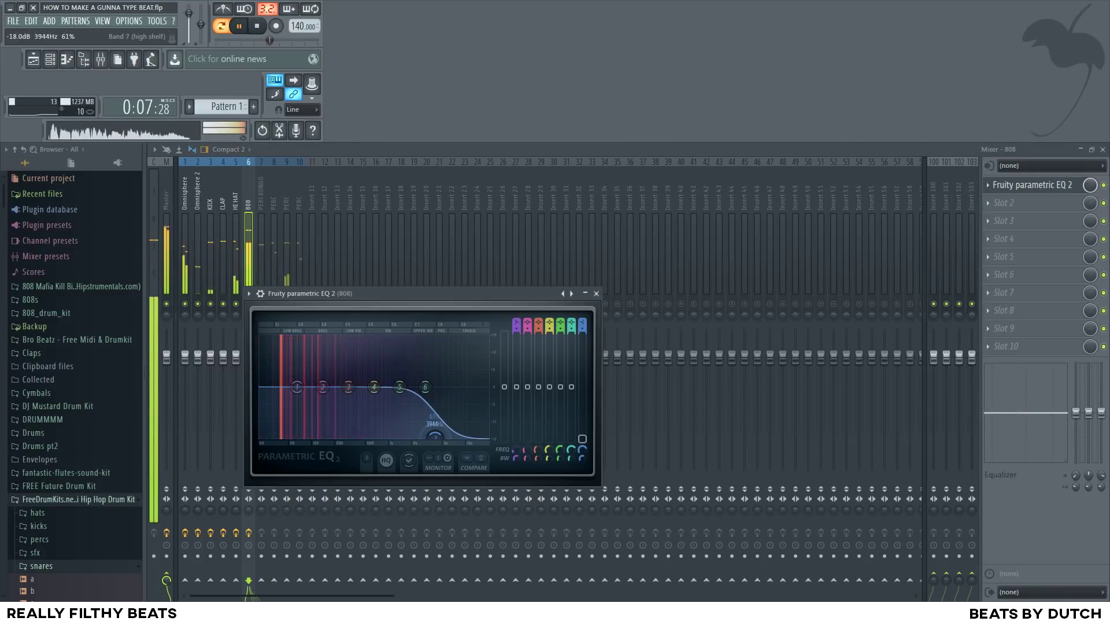
{"action": "left_click", "coordinate": [596, 293]}
{"action": "key", "text": "space"}
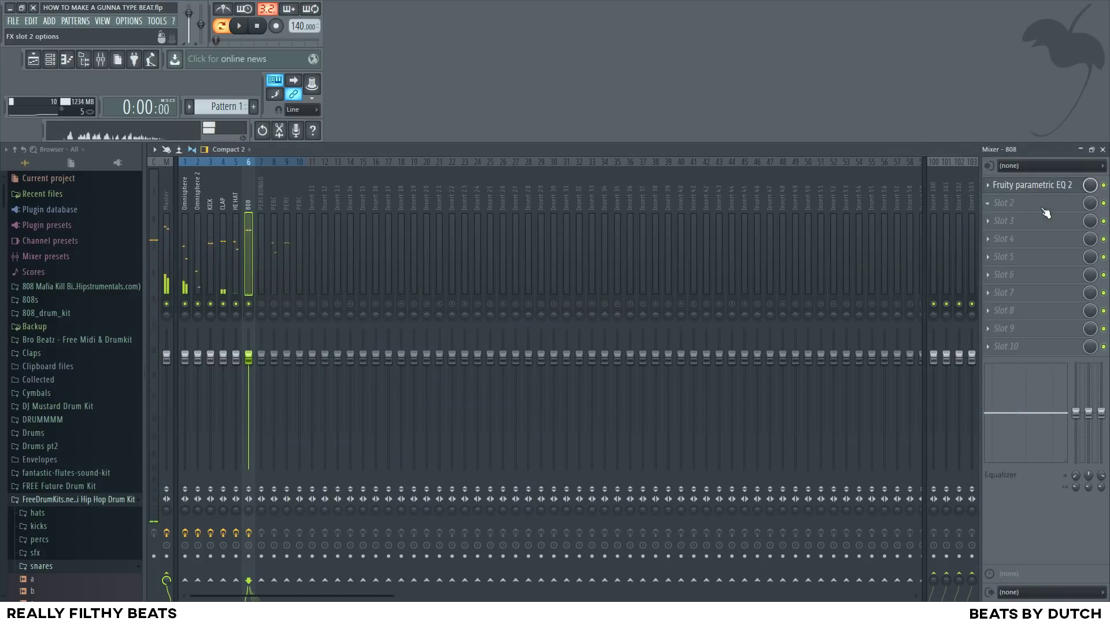
Add Fruity Blood Overdrive to slot 2 of the 808 mixer track and play the pattern
{"action": "left_click", "coordinate": [1012, 202]}
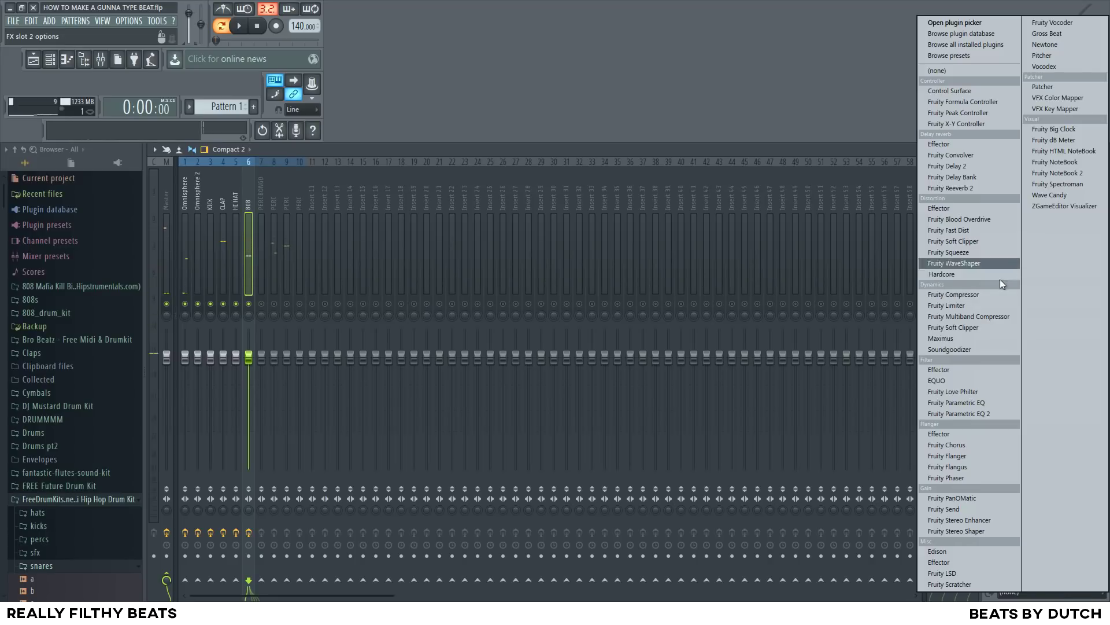
{"action": "left_click", "coordinate": [971, 219]}
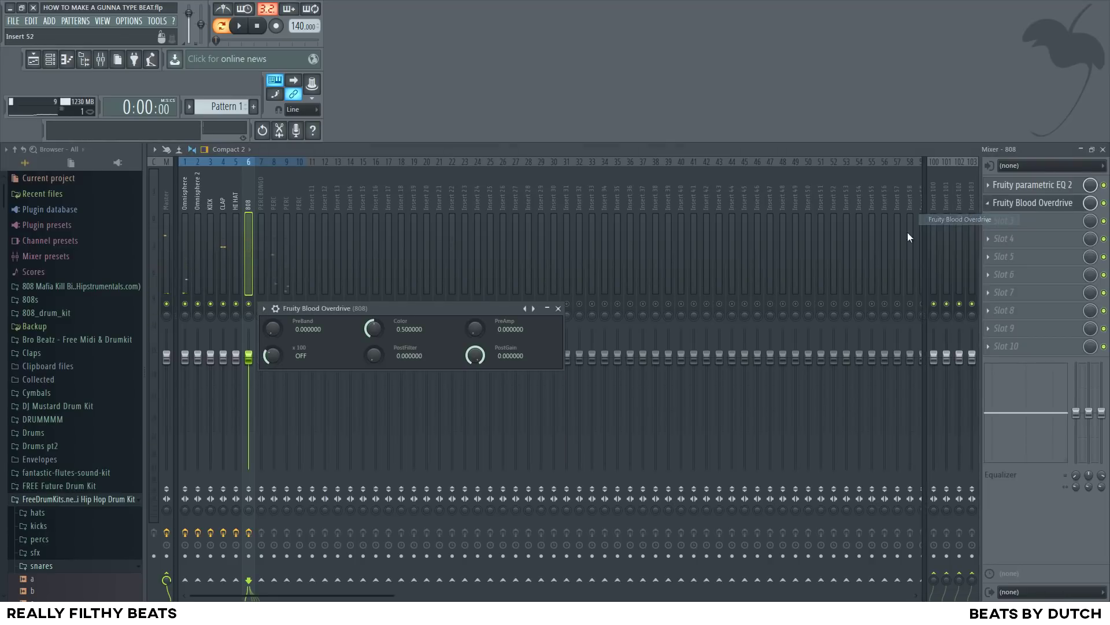
{"action": "left_click", "coordinate": [563, 307]}
{"action": "key", "text": "space"}
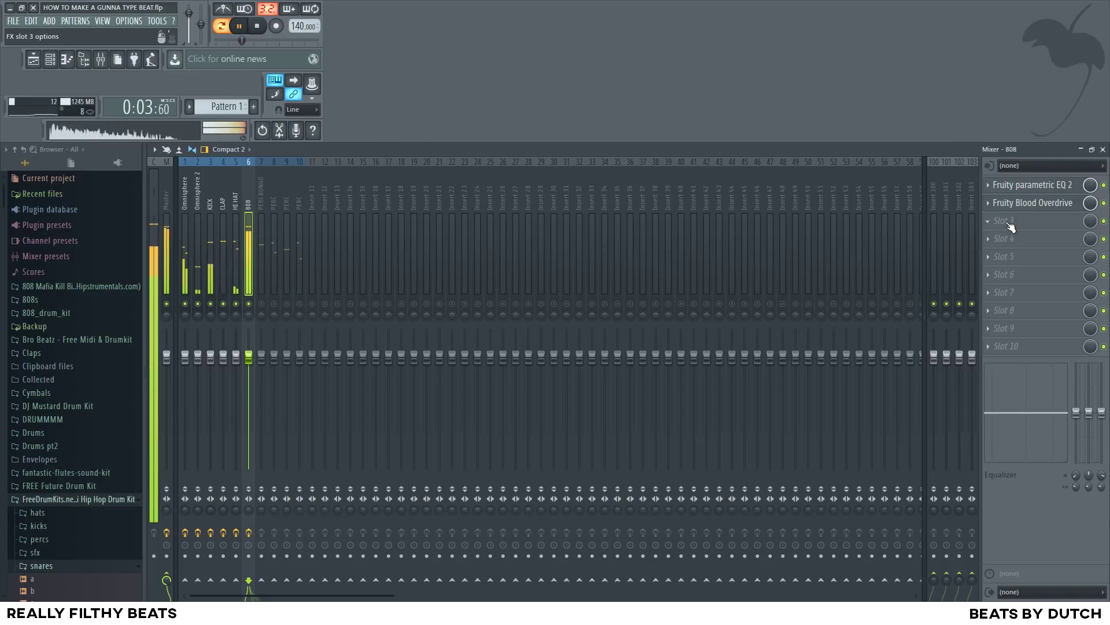
Lower the band 7 high cut in the 808 track's equalizer to about 3.2 kHz
{"action": "left_click", "coordinate": [1022, 190]}
{"action": "left_click_drag", "start_coordinate": [449, 435], "coordinate": [428, 436]}
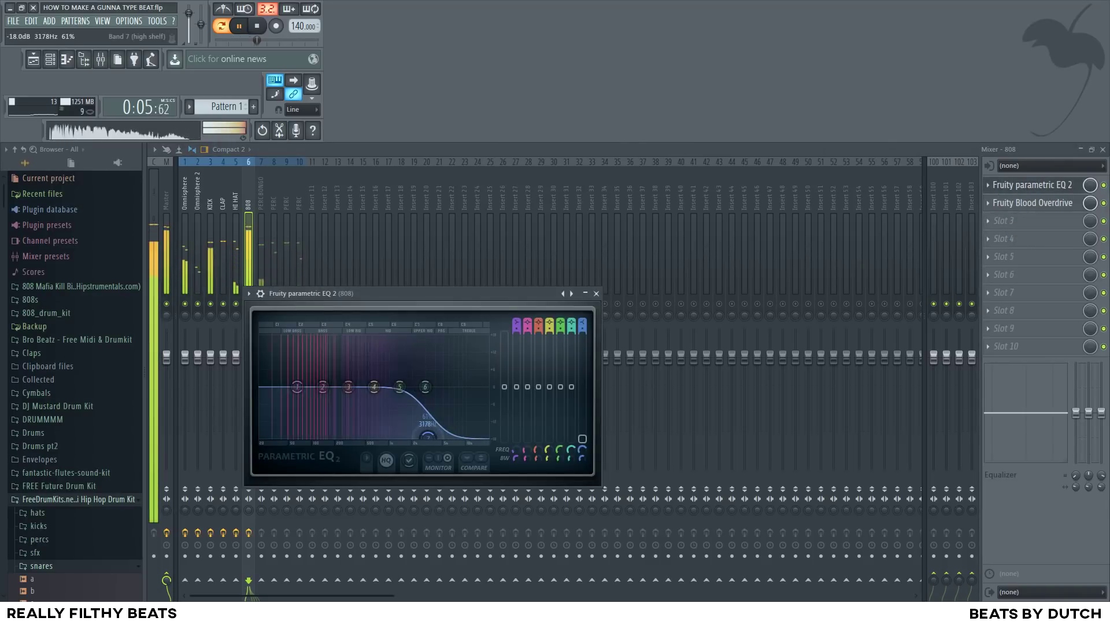
{"action": "left_click", "coordinate": [596, 293]}
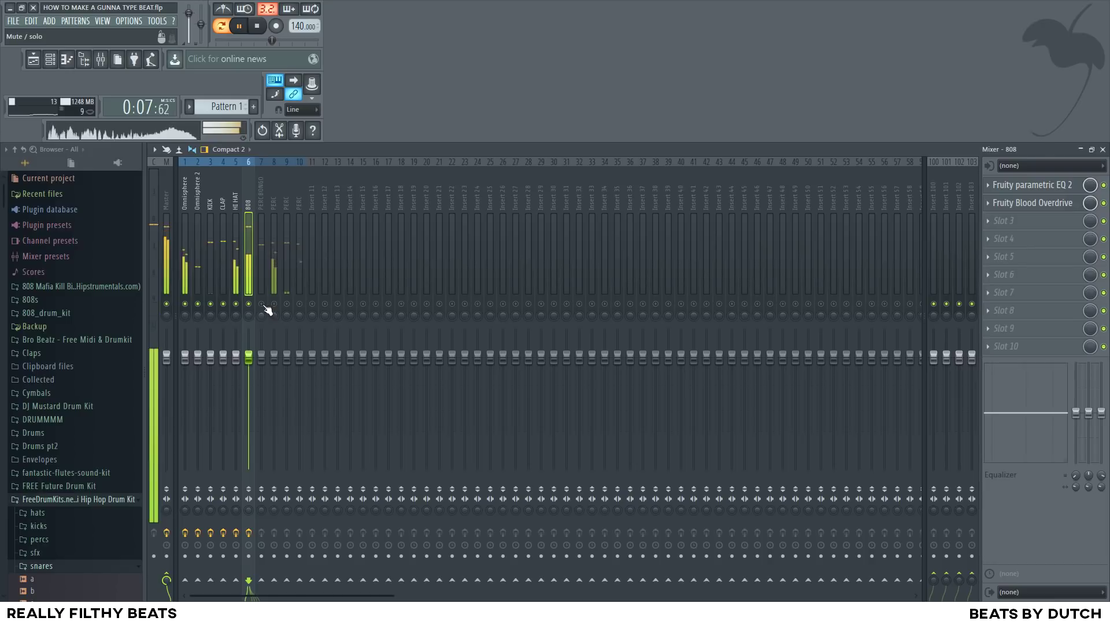
Add Fruity Parametric EQ 2 to the PERC BONGO mixer track and cut its lows and highs
{"action": "left_click", "coordinate": [265, 306]}
{"action": "left_click", "coordinate": [1012, 184]}
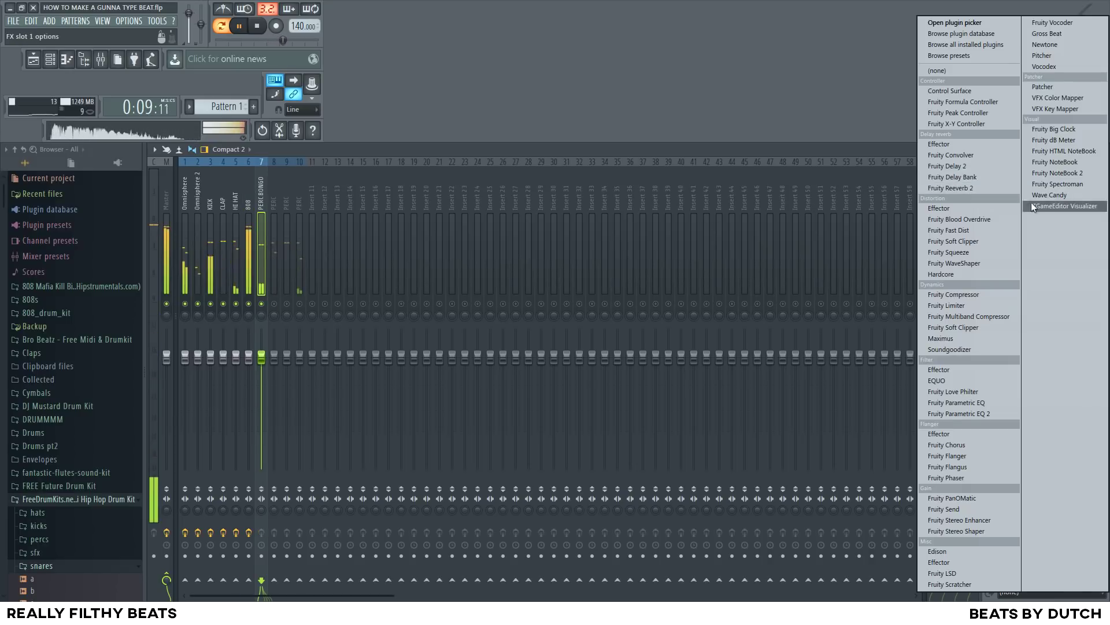
{"action": "left_click", "coordinate": [977, 415]}
{"action": "left_click_drag", "start_coordinate": [207, 296], "coordinate": [231, 347]}
{"action": "left_click_drag", "start_coordinate": [361, 296], "coordinate": [379, 347]}
{"action": "left_click", "coordinate": [506, 203]}
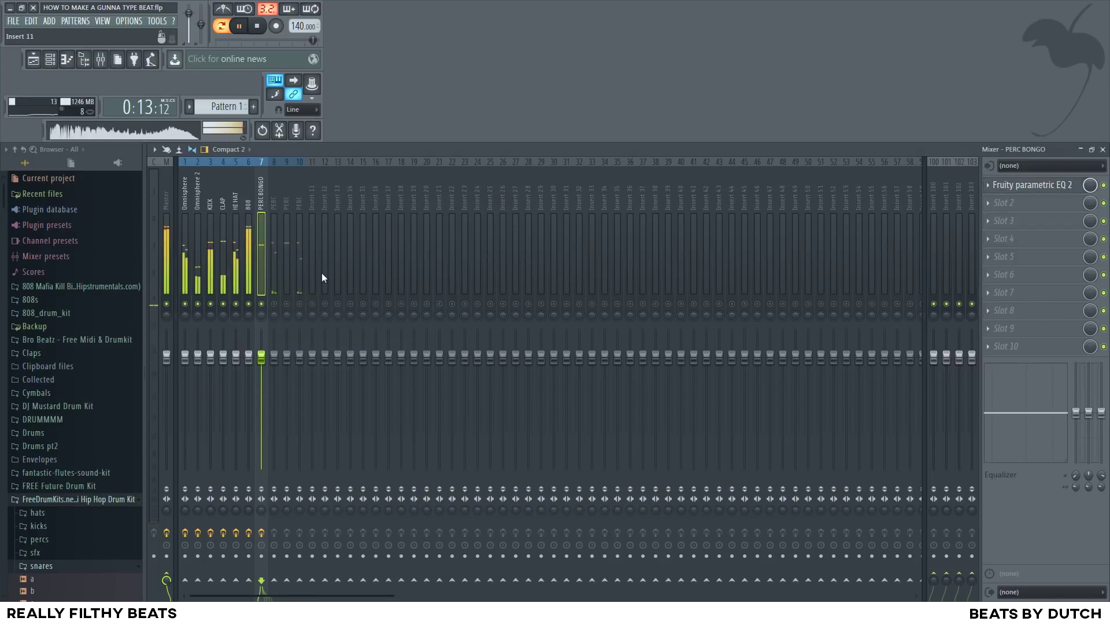
Enable the PERC track on mixer insert 8 and load Fruity Parametric EQ into its slot 1
{"action": "left_click", "coordinate": [275, 304]}
{"action": "left_click", "coordinate": [1008, 185]}
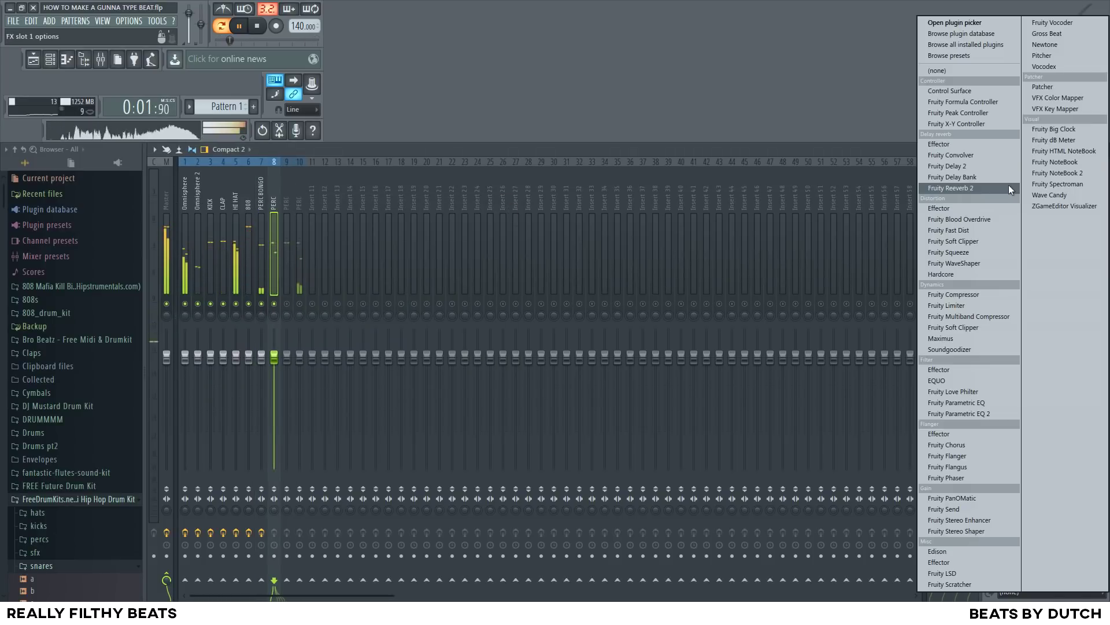
{"action": "left_click", "coordinate": [988, 415]}
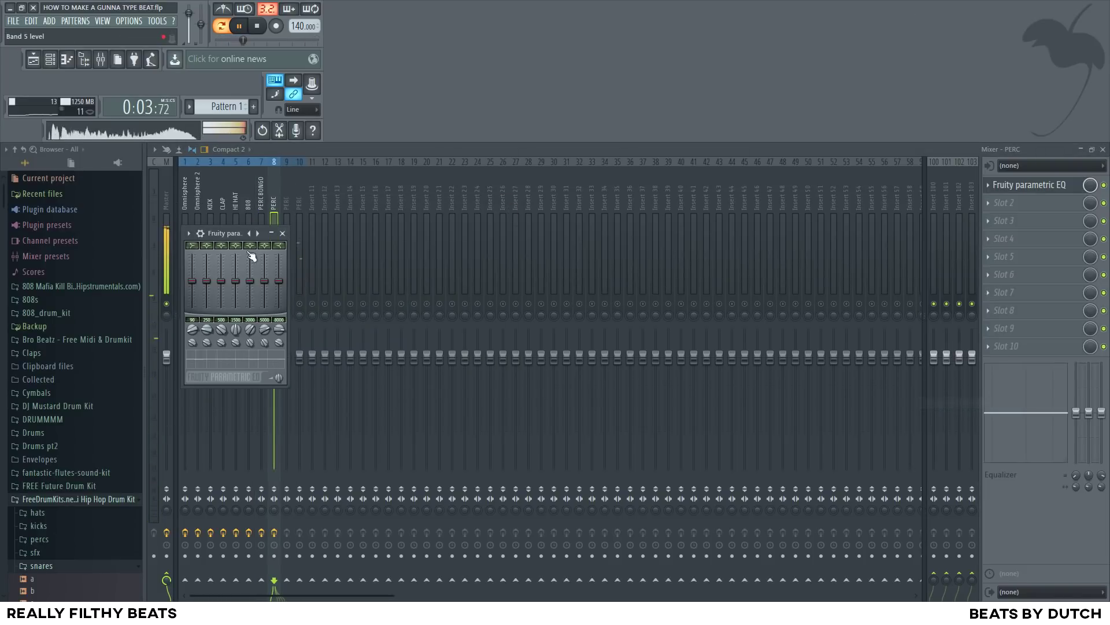
{"action": "left_click", "coordinate": [283, 233]}
Replace insert 8's equalizer with Fruity Parametric EQ 2 and cut its lows and its highs, band 7 to -18 dB around 8.3 kHz
{"action": "left_click", "coordinate": [986, 185]}
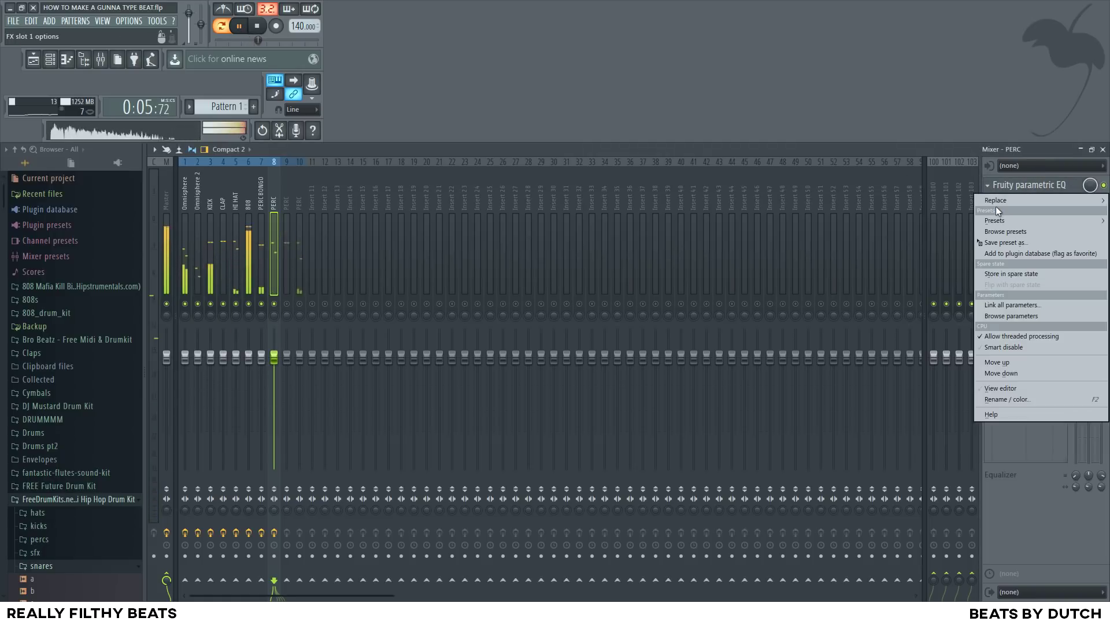
{"action": "mouse_move", "coordinate": [995, 206]}
{"action": "left_click", "coordinate": [988, 422]}
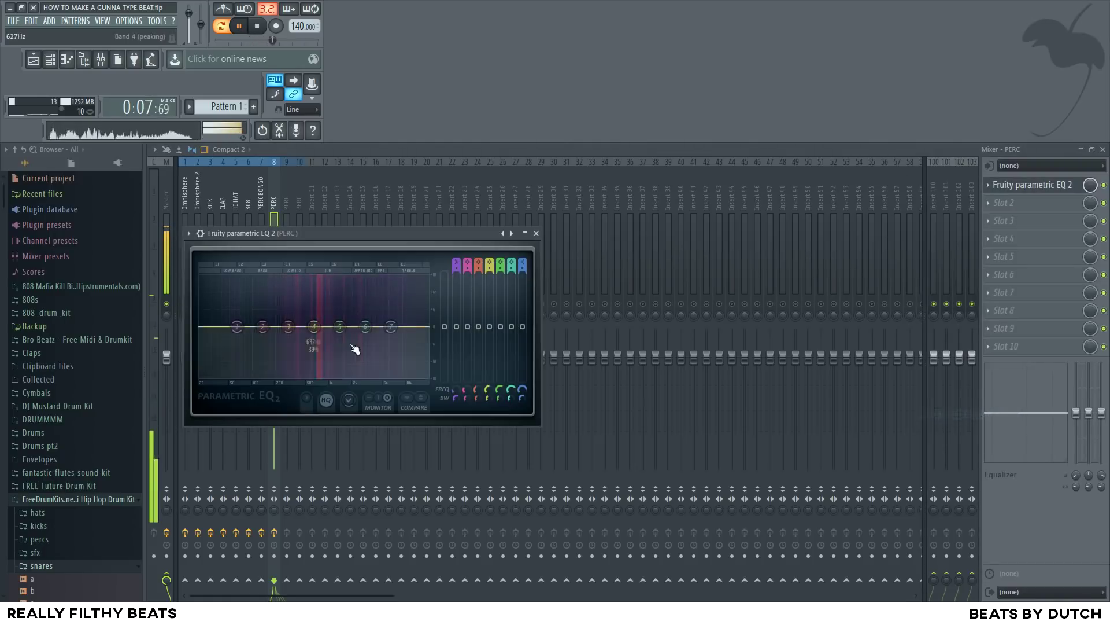
{"action": "left_click_drag", "start_coordinate": [237, 327], "coordinate": [257, 376]}
{"action": "left_click_drag", "start_coordinate": [391, 334], "coordinate": [399, 376]}
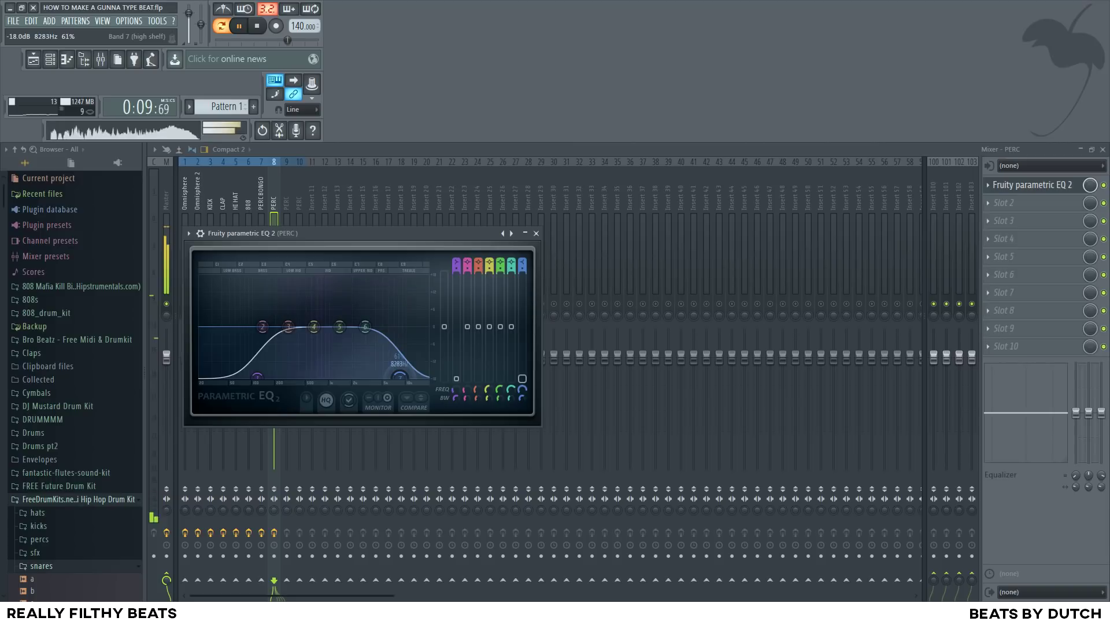
{"action": "left_click", "coordinate": [536, 233]}
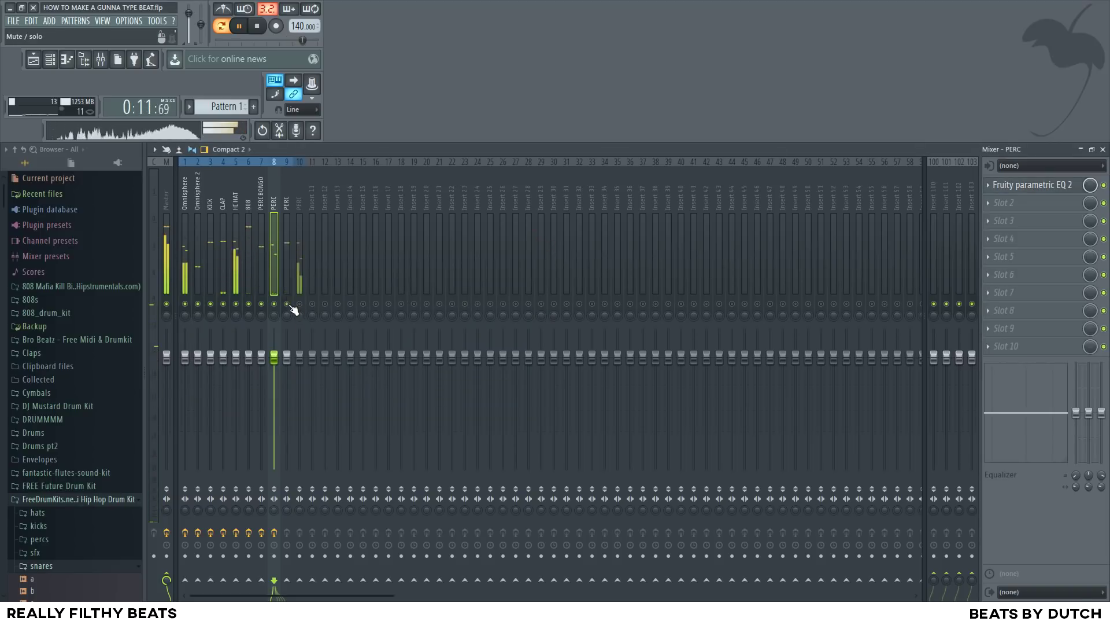
Enable the PERC track on insert 9, add Fruity Parametric EQ 2, and cut its lows around 107 Hz and its highest frequencies
{"action": "left_click", "coordinate": [291, 311]}
{"action": "left_click", "coordinate": [1021, 186]}
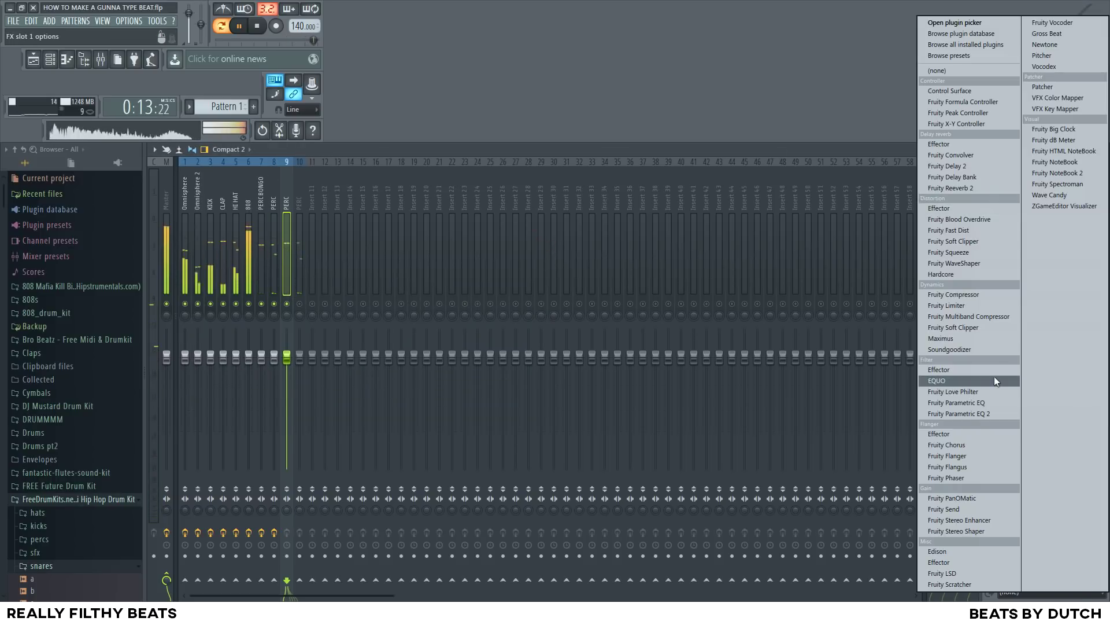
{"action": "left_click", "coordinate": [980, 409]}
{"action": "left_click_drag", "start_coordinate": [260, 362], "coordinate": [285, 405]}
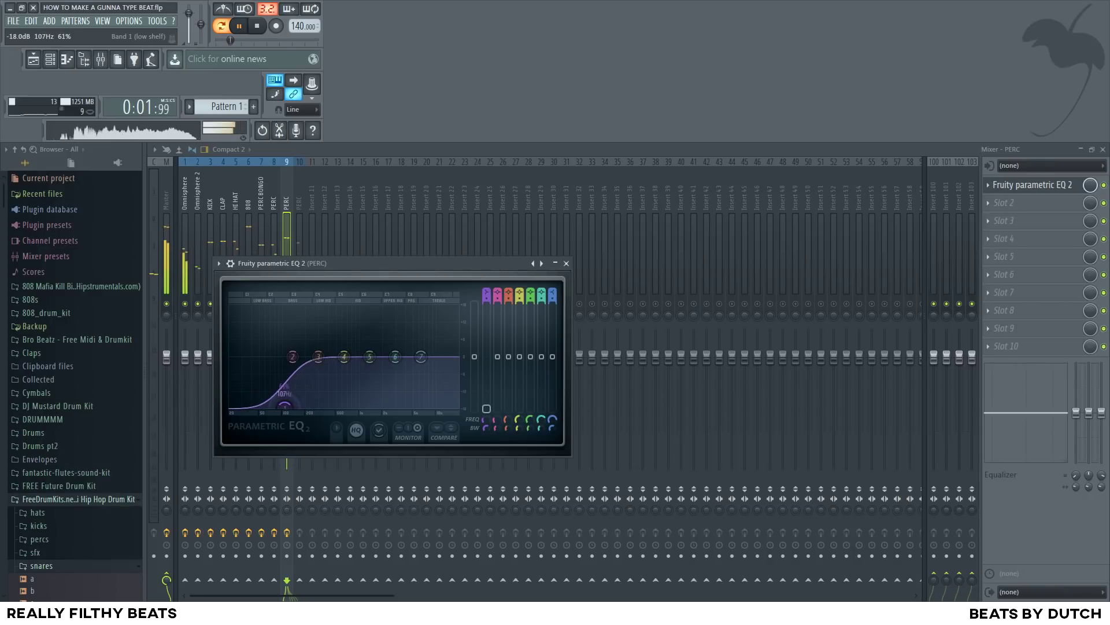
{"action": "left_click_drag", "start_coordinate": [421, 357], "coordinate": [476, 384]}
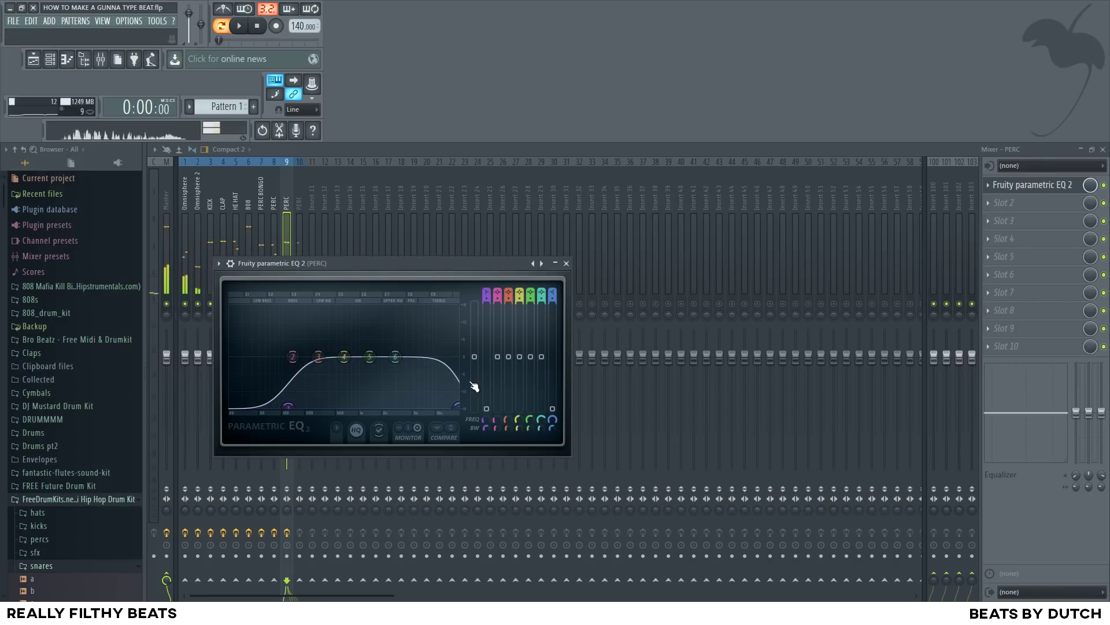
{"action": "left_click", "coordinate": [566, 263]}
Enable the PERC track on insert 10, add Fruity Parametric EQ 2 in slot 1, and cut its lows and highest frequencies
{"action": "left_click", "coordinate": [299, 304]}
{"action": "left_click", "coordinate": [312, 283]}
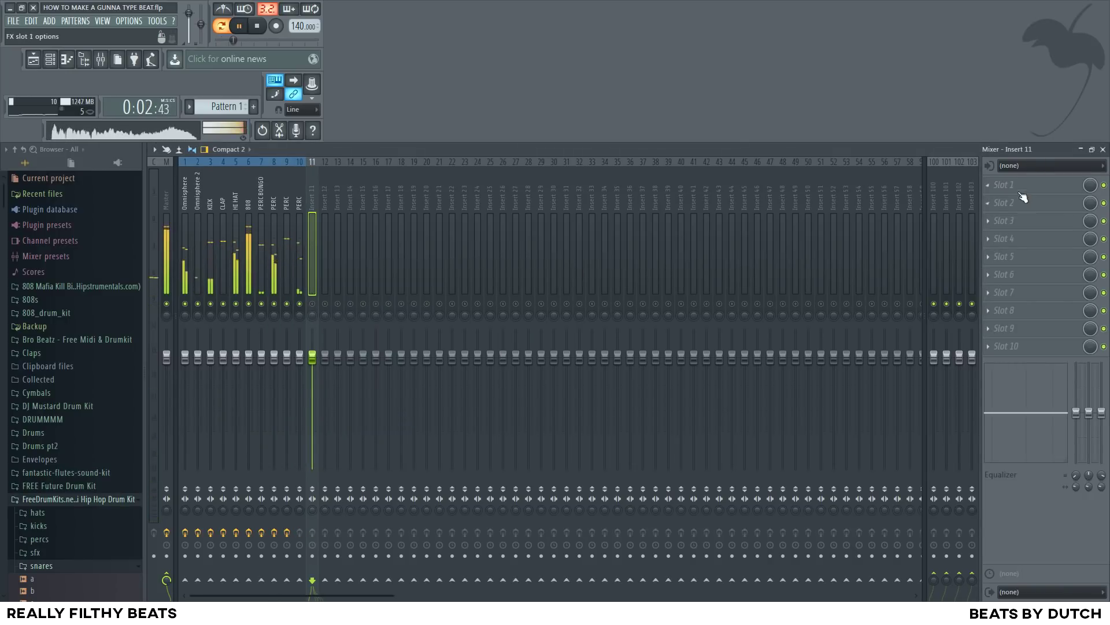
{"action": "left_click", "coordinate": [299, 270]}
{"action": "left_click", "coordinate": [1001, 185]}
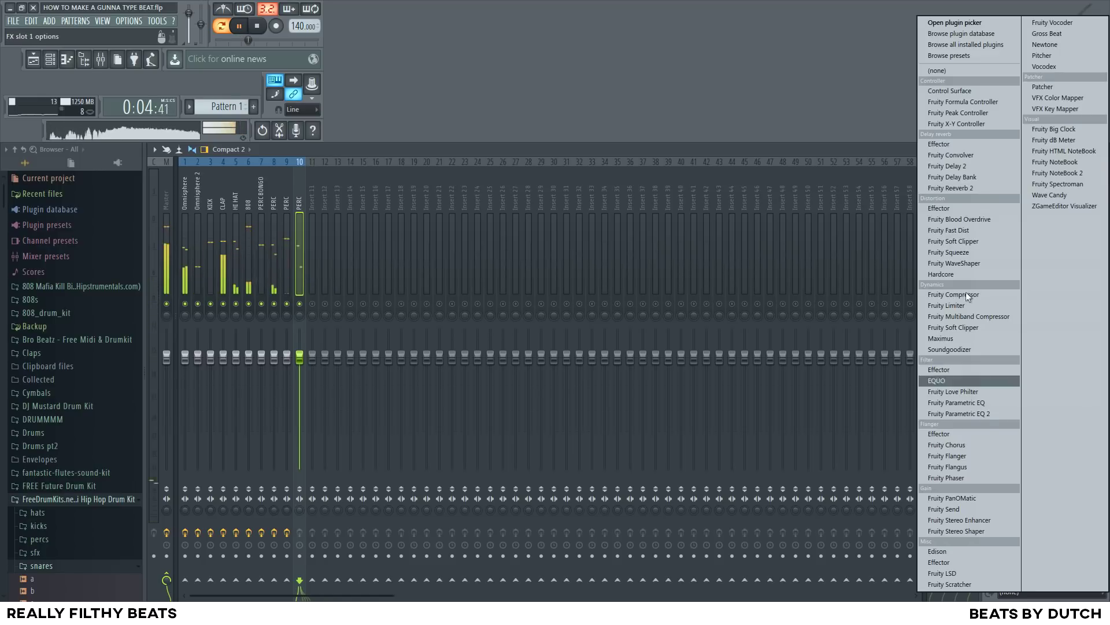
{"action": "left_click", "coordinate": [971, 415]}
{"action": "left_click_drag", "start_coordinate": [297, 386], "coordinate": [313, 443]}
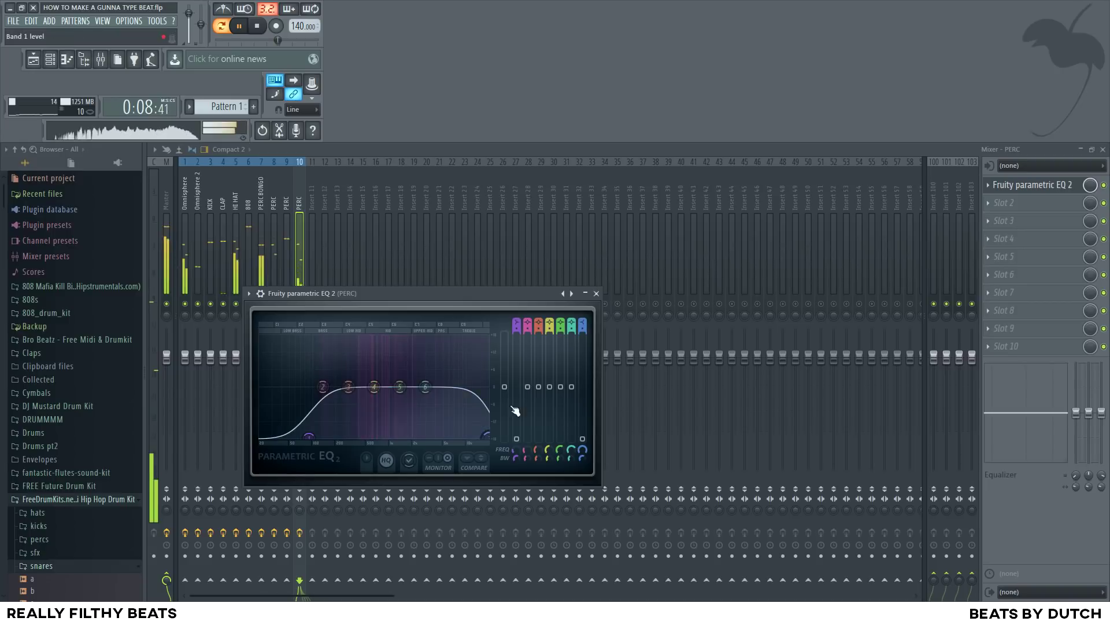
{"action": "left_click", "coordinate": [597, 293]}
Stop playback and pull the volume faders of mixer tracks 1 to 10 down to minimum together
{"action": "key", "text": "space"}
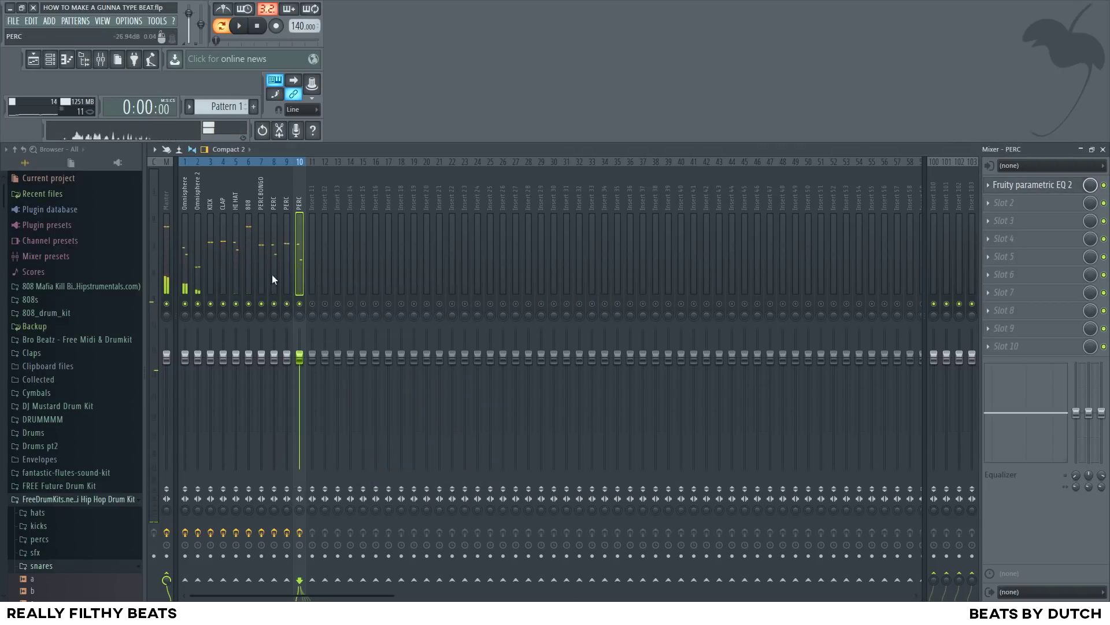
{"action": "left_click_drag", "start_coordinate": [183, 260], "coordinate": [313, 284]}
{"action": "left_click_drag", "start_coordinate": [301, 366], "coordinate": [299, 469]}
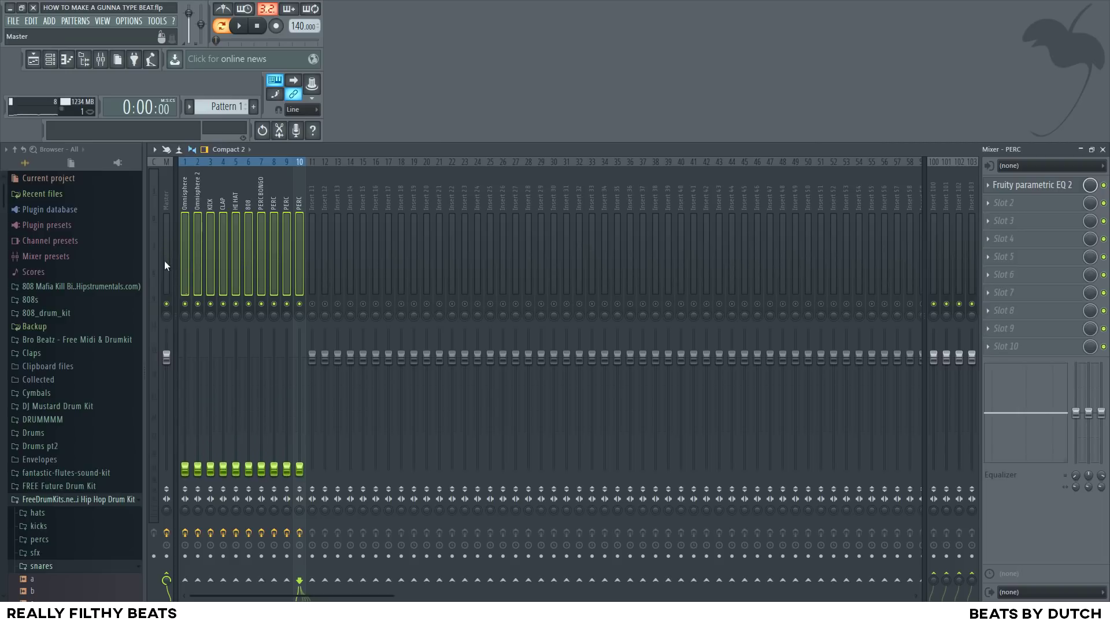
Replace the Fruity Limiter in slot 10 of the Master track with Maximus and close its window
{"action": "left_click", "coordinate": [164, 260]}
{"action": "left_click", "coordinate": [993, 349]}
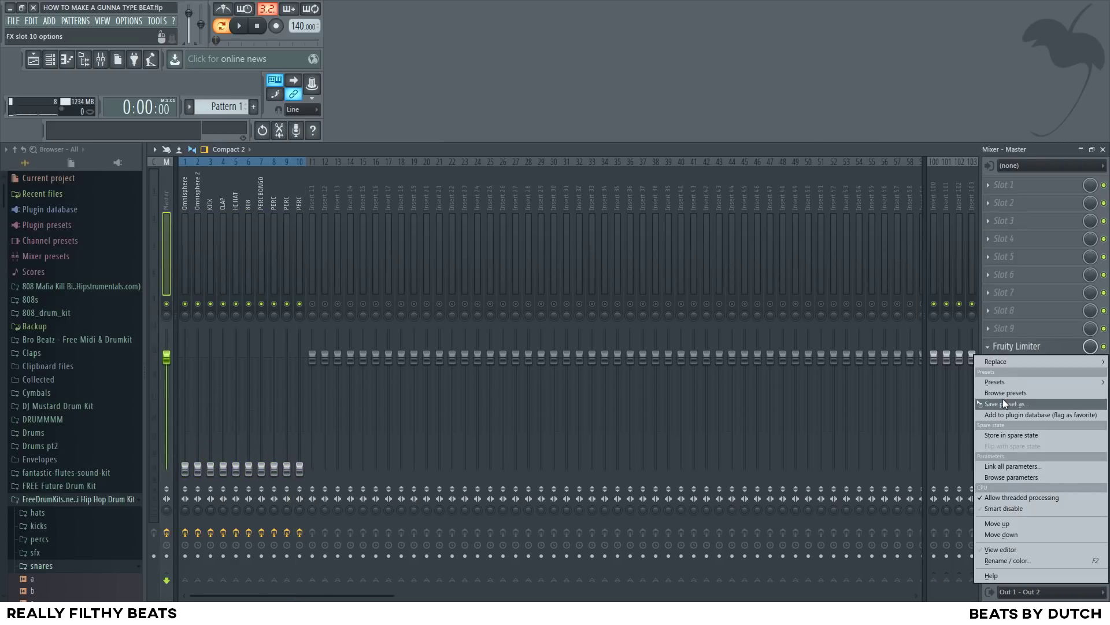
{"action": "mouse_move", "coordinate": [1005, 363]}
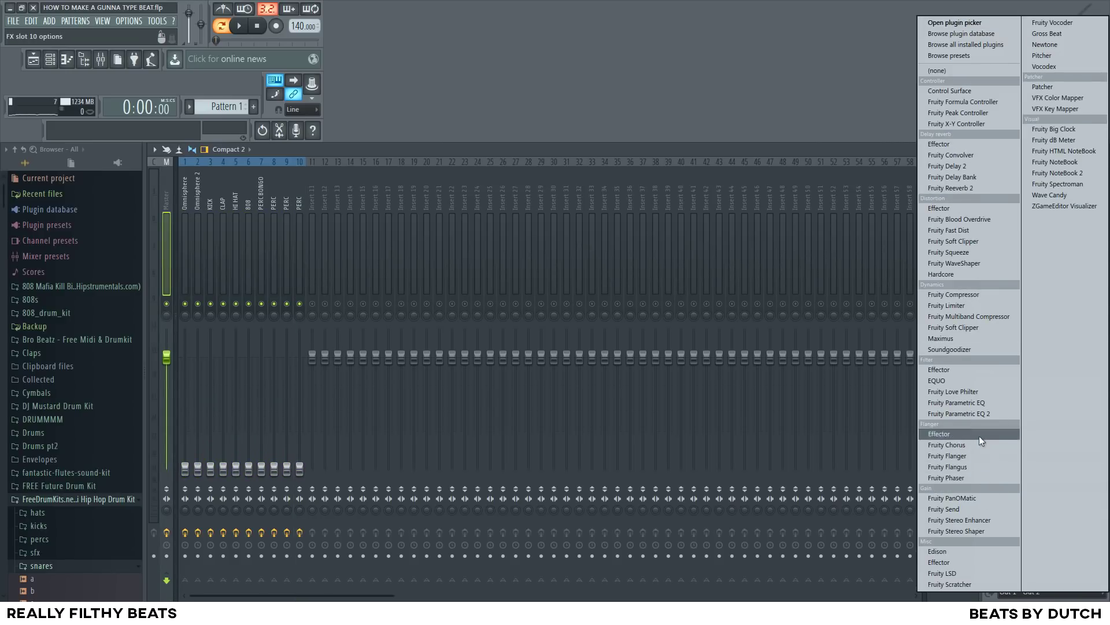
{"action": "left_click", "coordinate": [949, 338]}
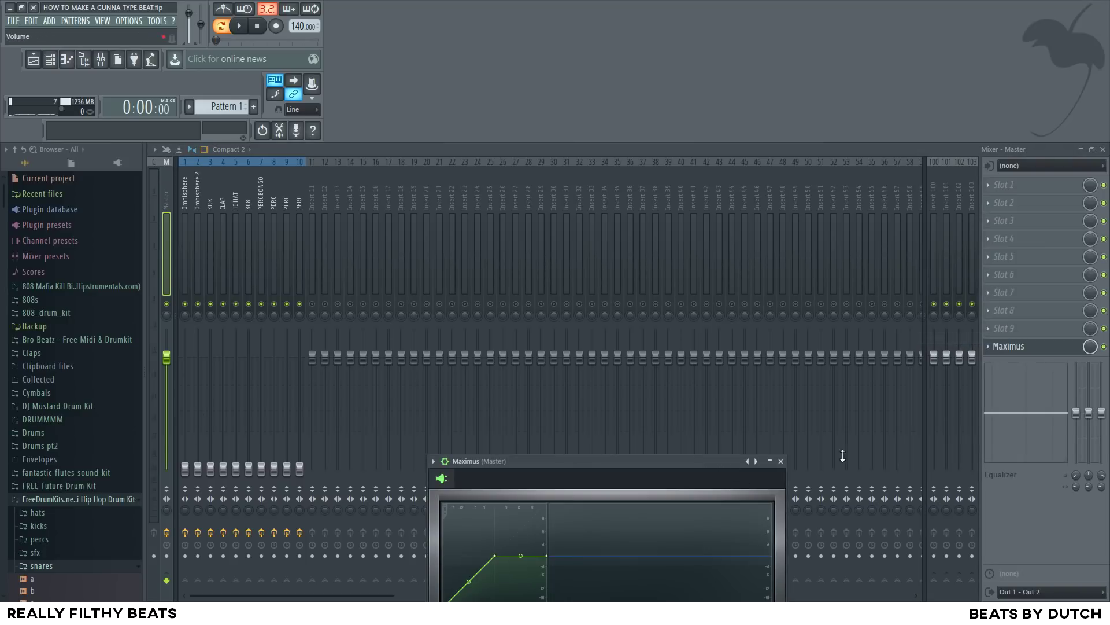
{"action": "left_click", "coordinate": [781, 461]}
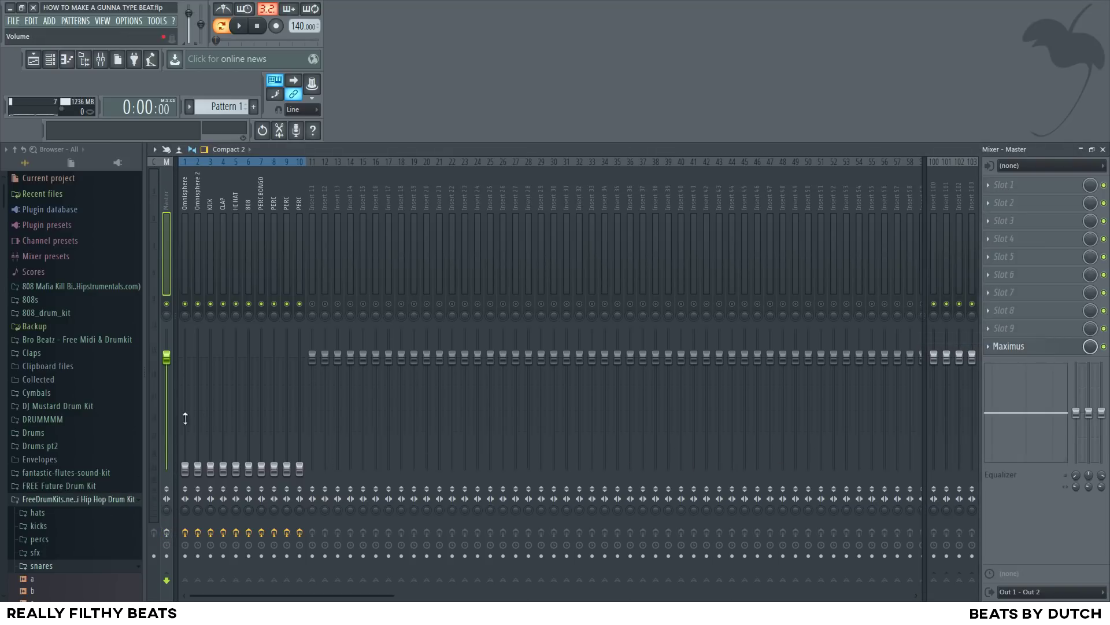
With the pattern playing, raise the Omnisphere track to about -13.2 dB and bring the Omnisphere 2 fader up slightly higher
{"action": "left_click_drag", "start_coordinate": [186, 467], "coordinate": [185, 454]}
{"action": "key", "text": "space"}
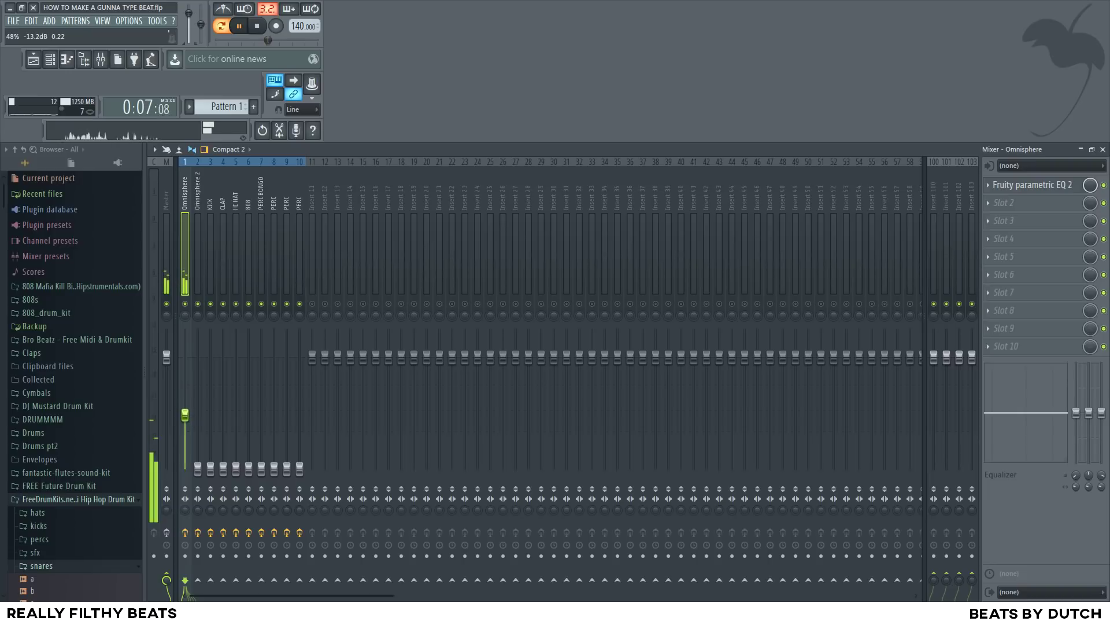
{"action": "left_click", "coordinate": [199, 295]}
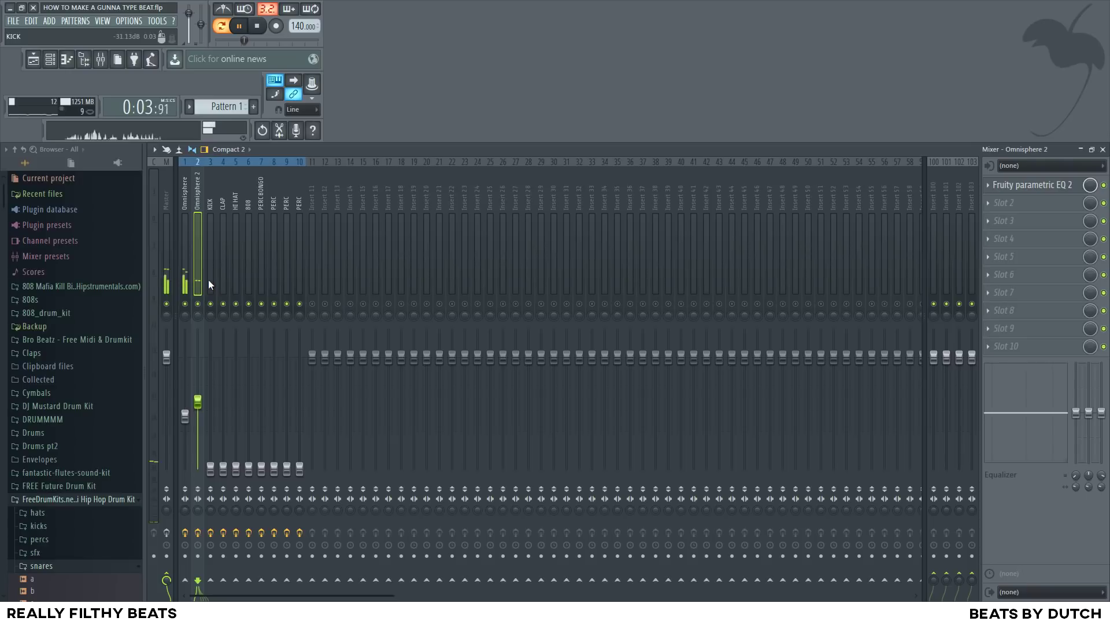
Raise the KICK track volume to about -7.3 dB and the CLAP track volume to about -10.7 dB
{"action": "left_click", "coordinate": [210, 264]}
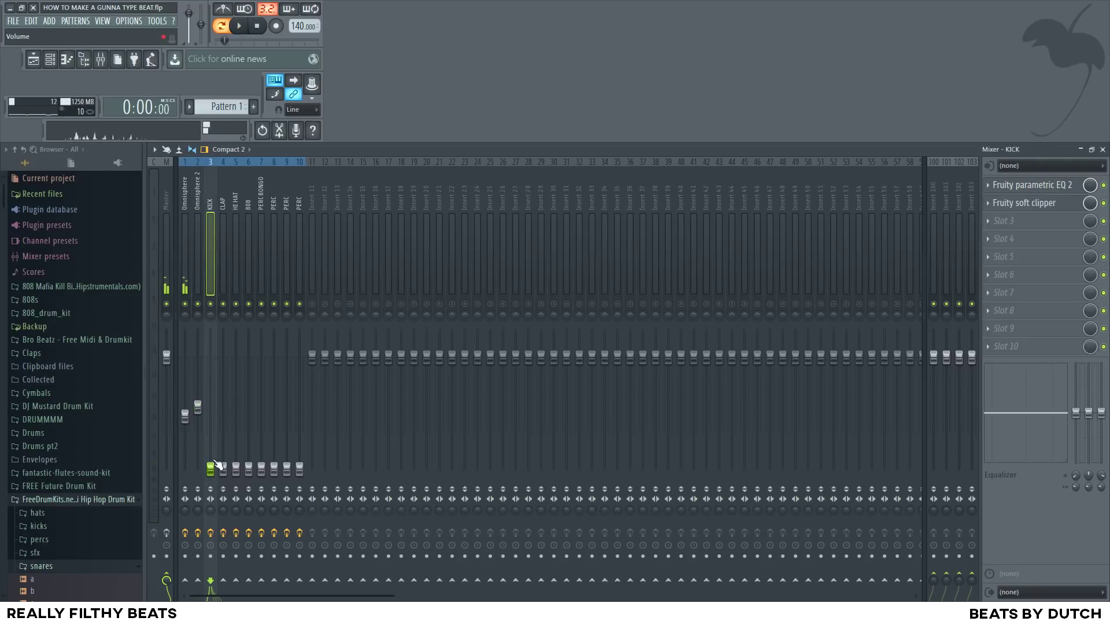
{"action": "left_click_drag", "start_coordinate": [211, 445], "coordinate": [211, 392]}
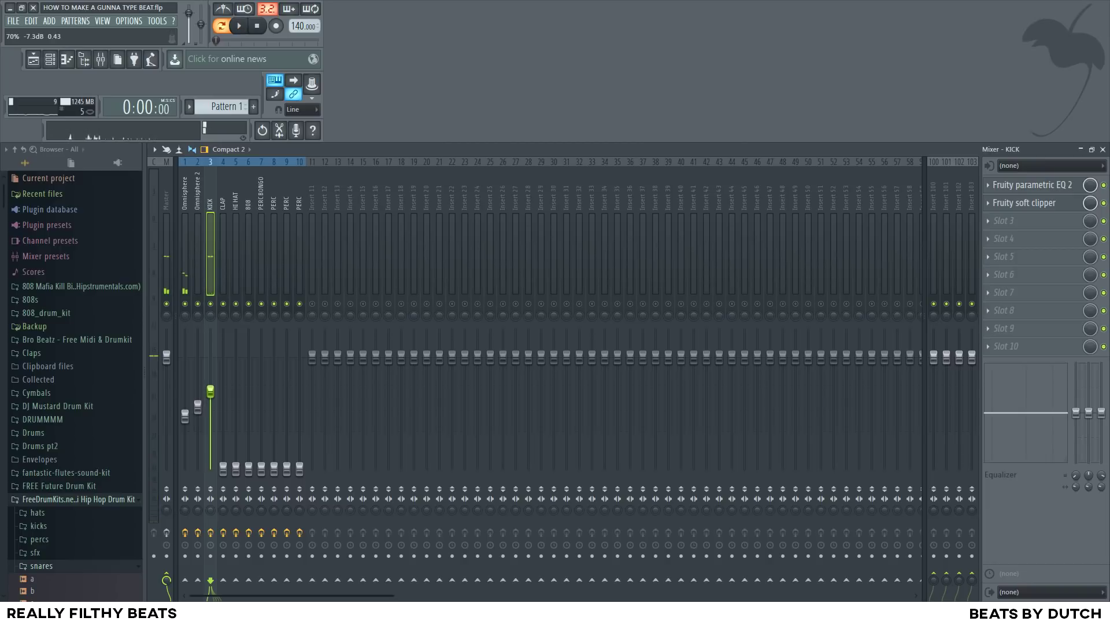
{"action": "left_click", "coordinate": [223, 355]}
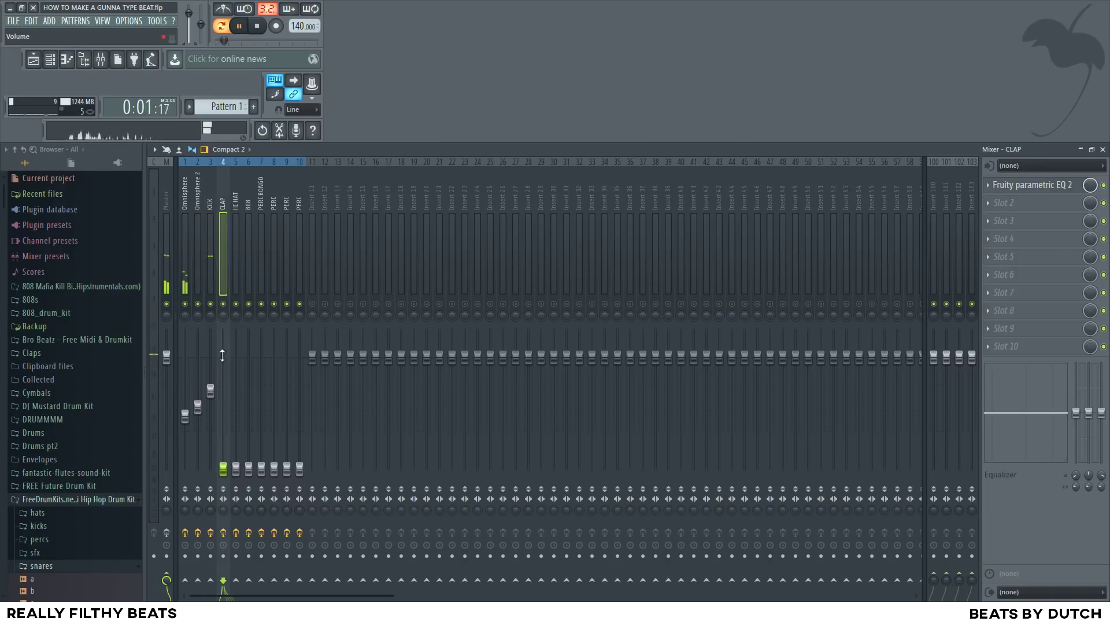
{"action": "key", "text": "space"}
{"action": "left_click_drag", "start_coordinate": [224, 467], "coordinate": [224, 429]}
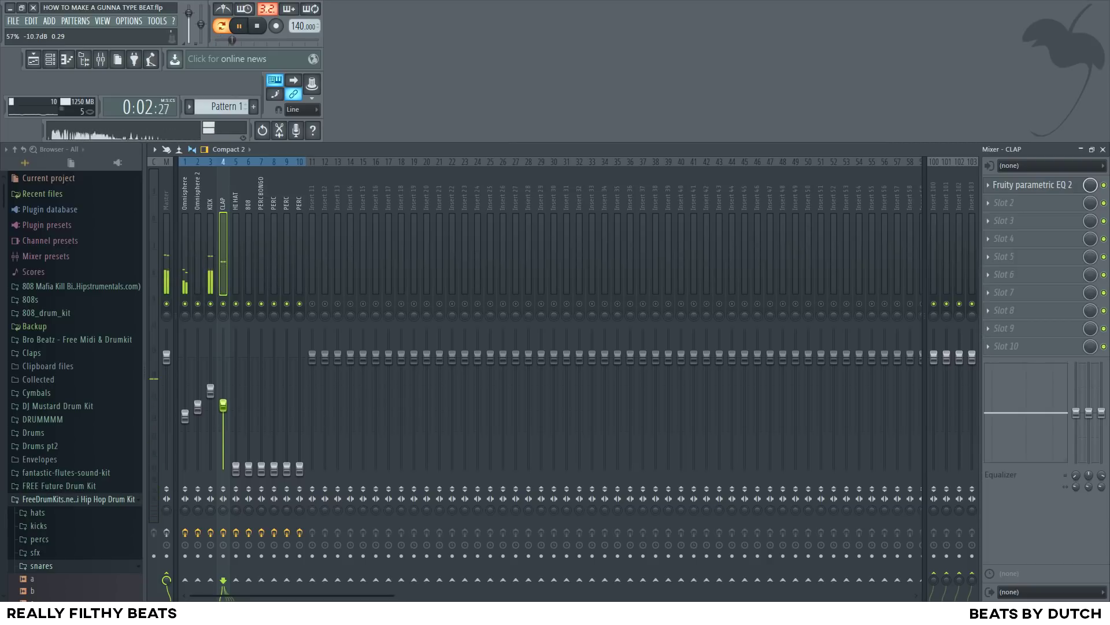
Bring the HI HAT track up to a low level and raise the 808 track to about -16.4 dB against the playing pattern
{"action": "left_click", "coordinate": [241, 323]}
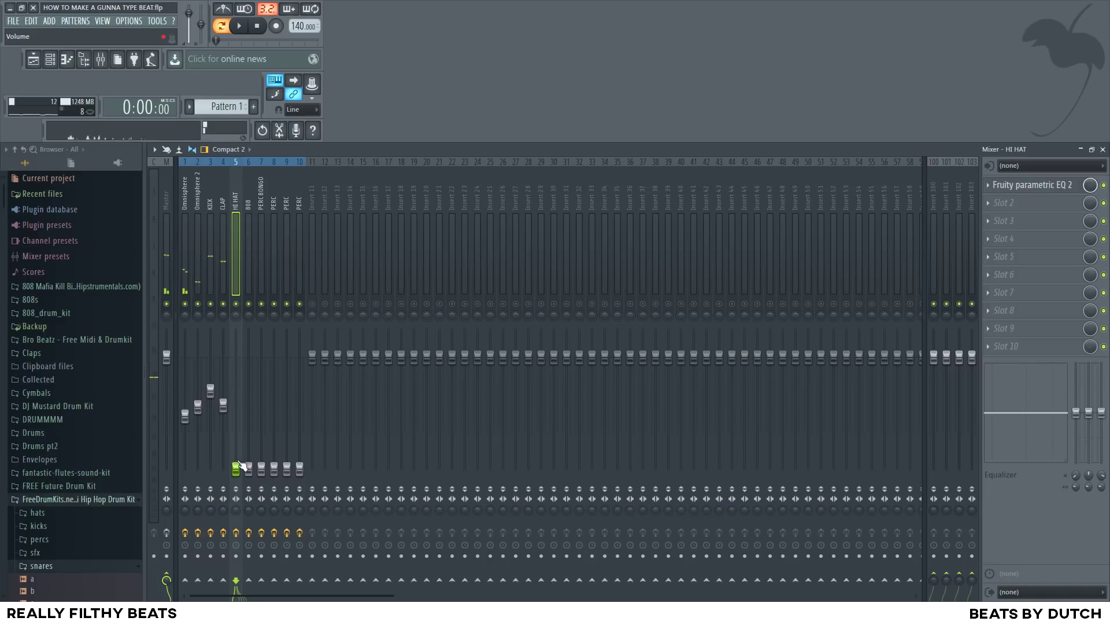
{"action": "left_click_drag", "start_coordinate": [236, 434], "coordinate": [236, 440]}
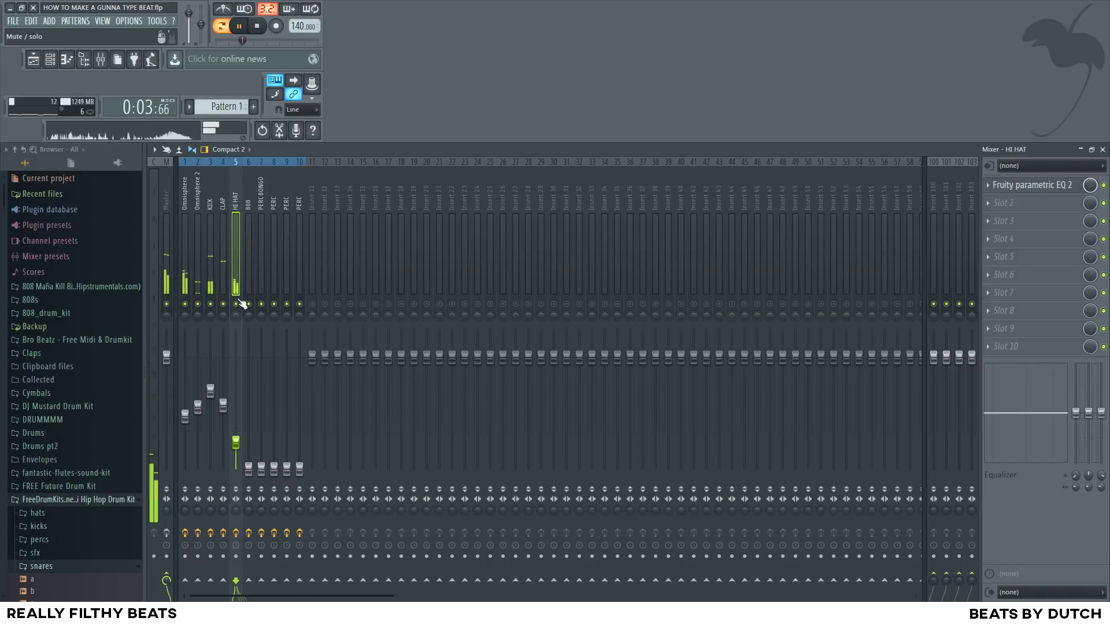
{"action": "left_click", "coordinate": [255, 321]}
{"action": "left_click_drag", "start_coordinate": [254, 470], "coordinate": [253, 428]}
{"action": "key", "text": "space"}
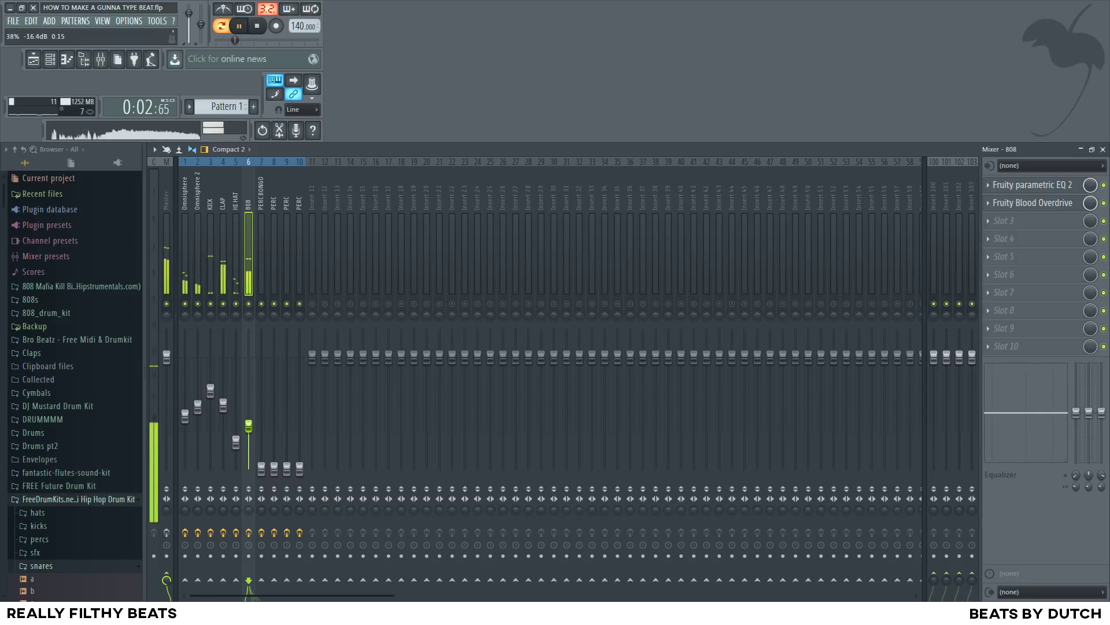
Raise the PERC BONGO track and the PERC track on insert 8 to matching levels, about -13.7 dB for insert 8
{"action": "left_click", "coordinate": [258, 274]}
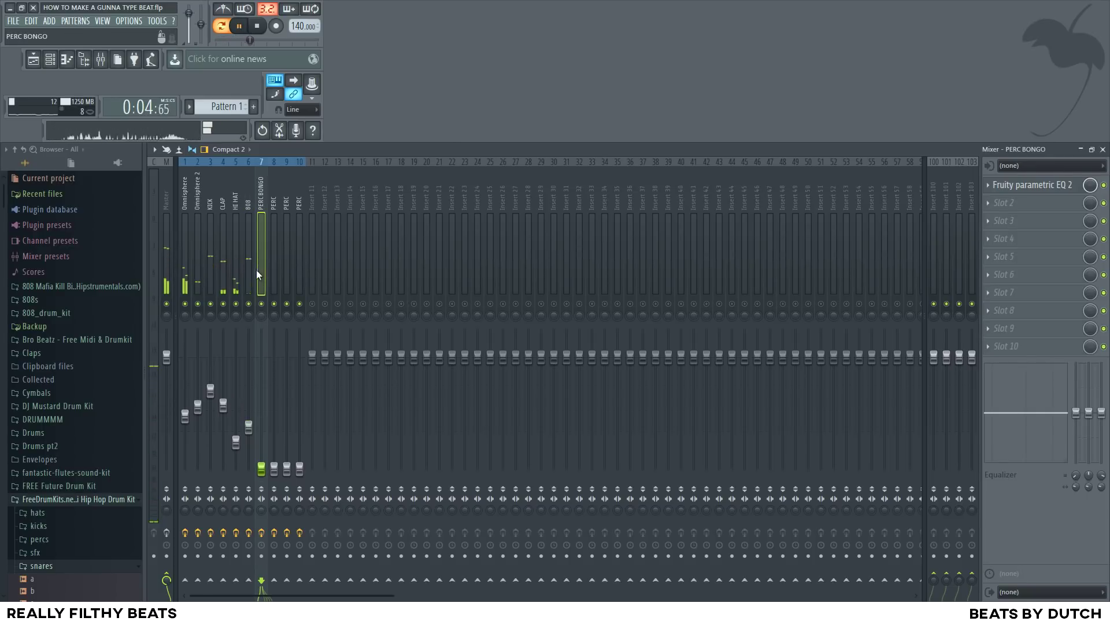
{"action": "key", "text": "space"}
{"action": "left_click_drag", "start_coordinate": [262, 468], "coordinate": [262, 434]}
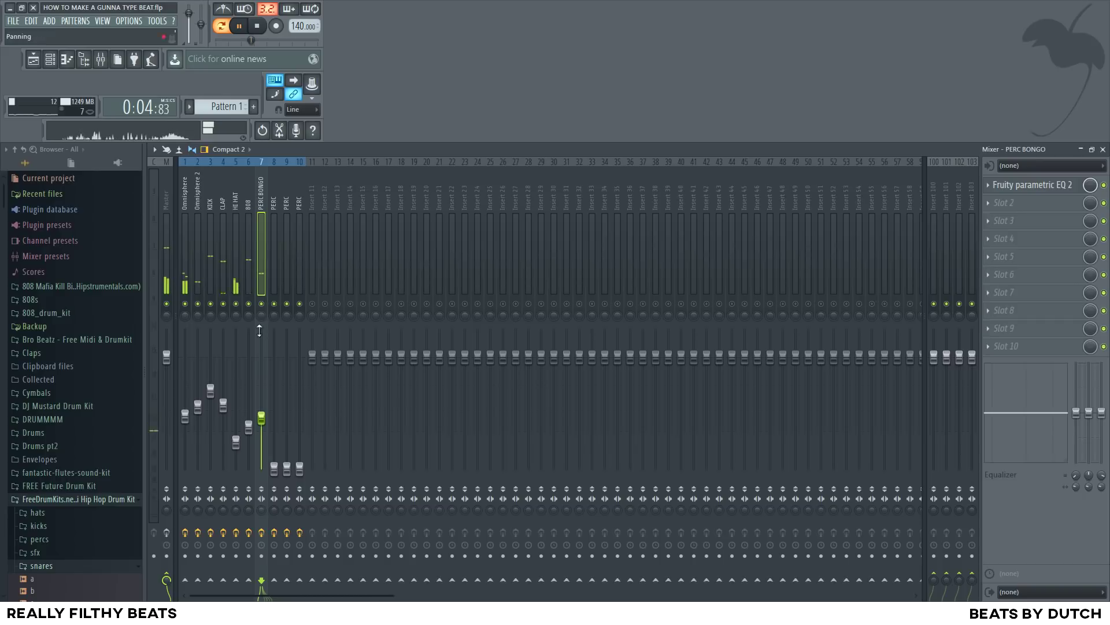
{"action": "left_click", "coordinate": [270, 275]}
{"action": "left_click_drag", "start_coordinate": [274, 468], "coordinate": [274, 433]}
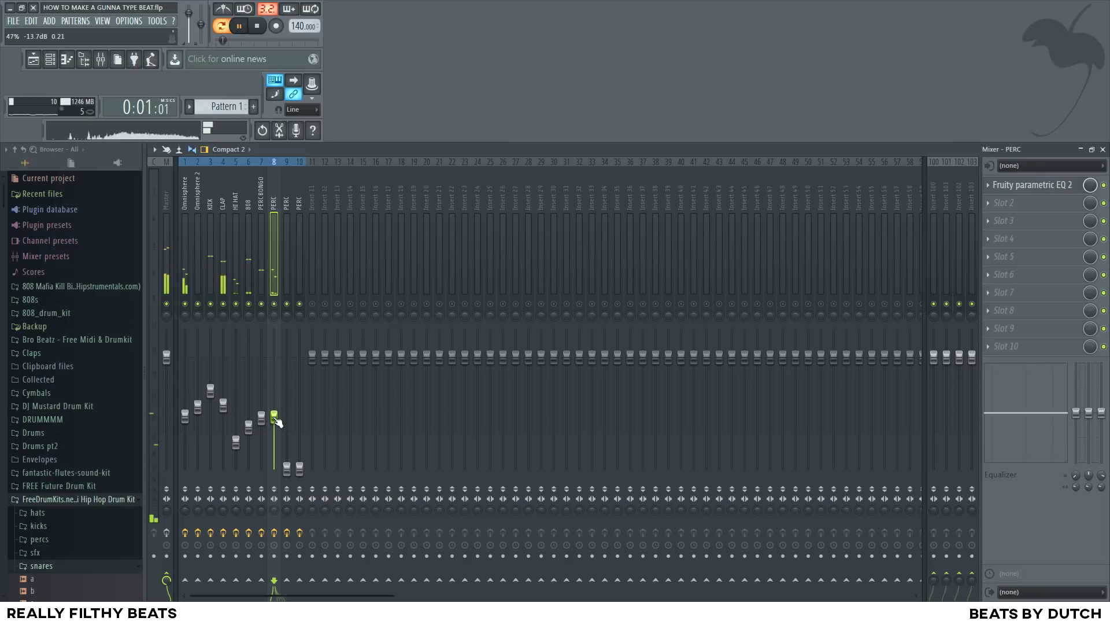
Set the PERC track on insert 9 to about -17.4 dB while checking it against the playing pattern
{"action": "key", "text": "space"}
{"action": "left_click", "coordinate": [290, 457]}
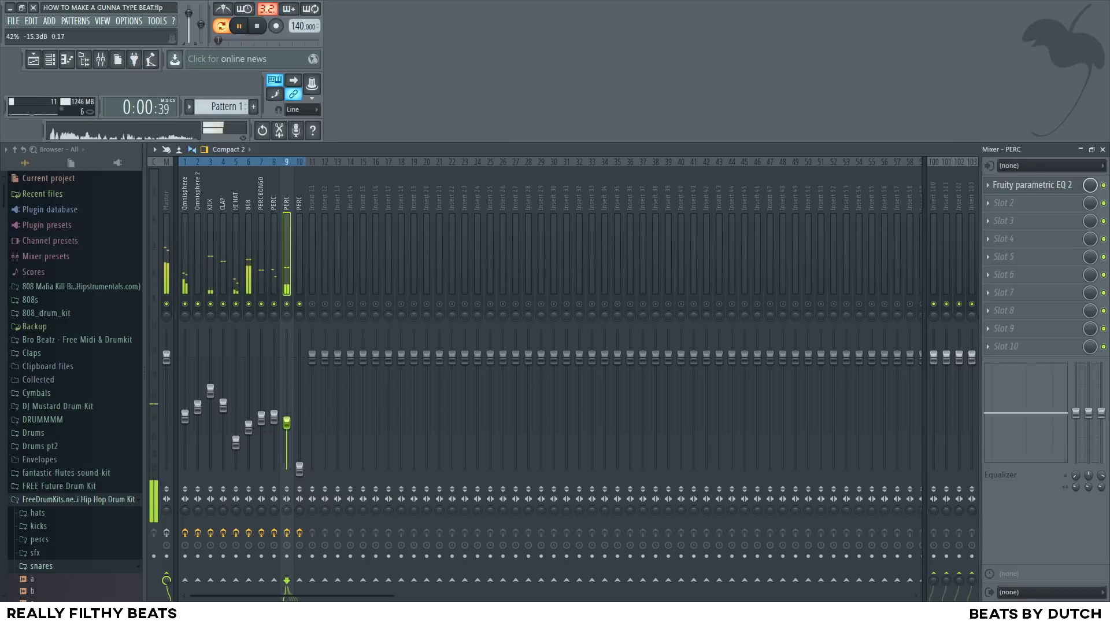
{"action": "left_click_drag", "start_coordinate": [286, 423], "coordinate": [286, 439]}
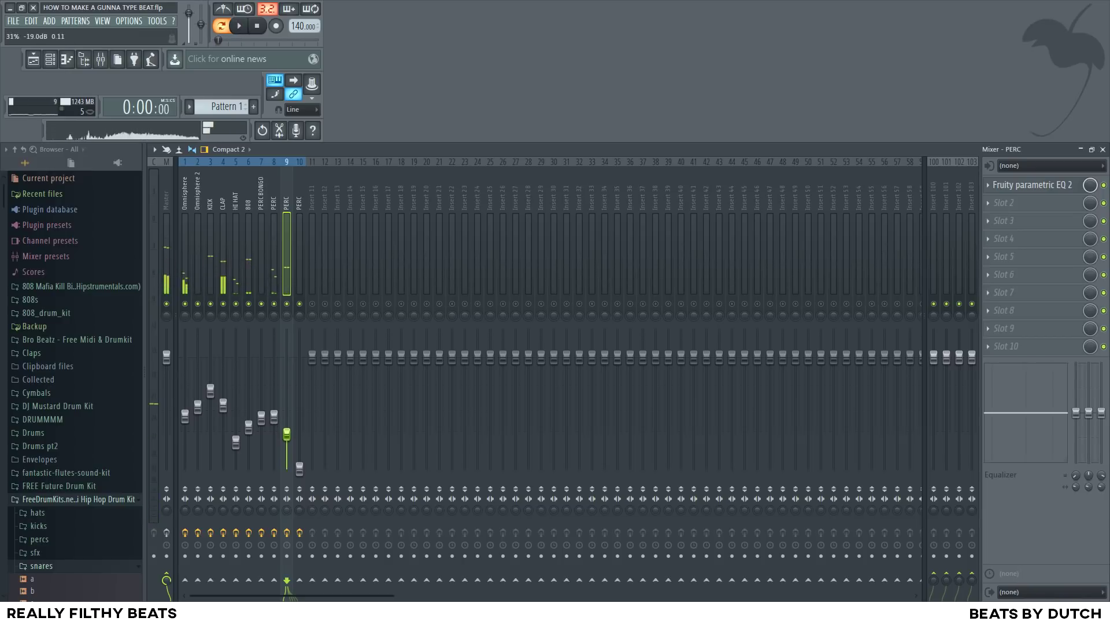
{"action": "key", "text": "space"}
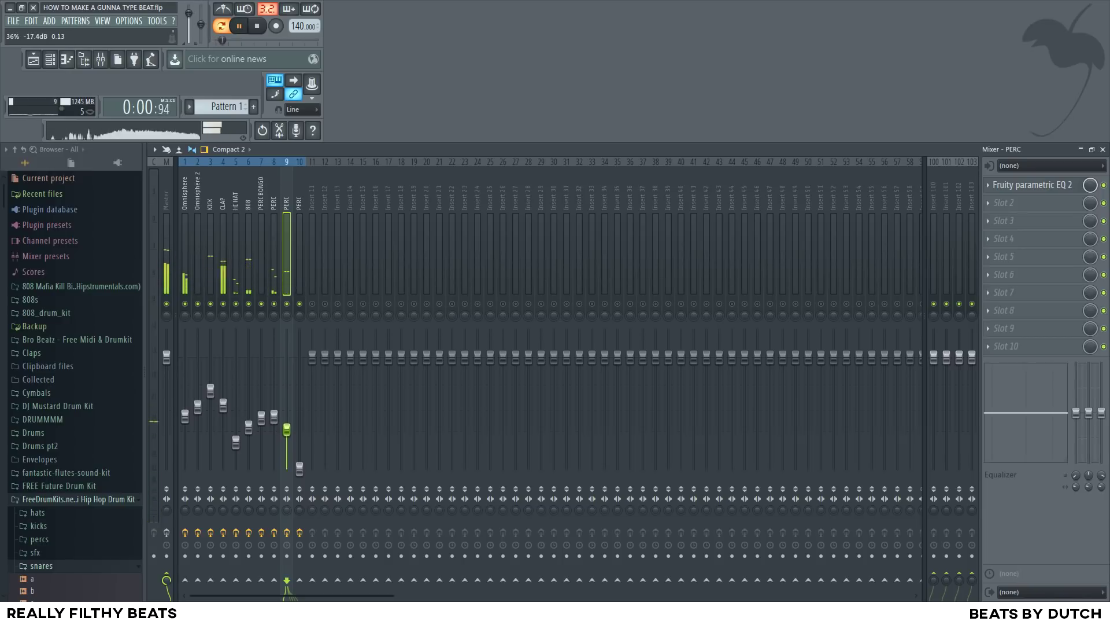
Raise the PERC track on insert 10 to about -14 dB with the pattern playing
{"action": "left_click", "coordinate": [299, 311]}
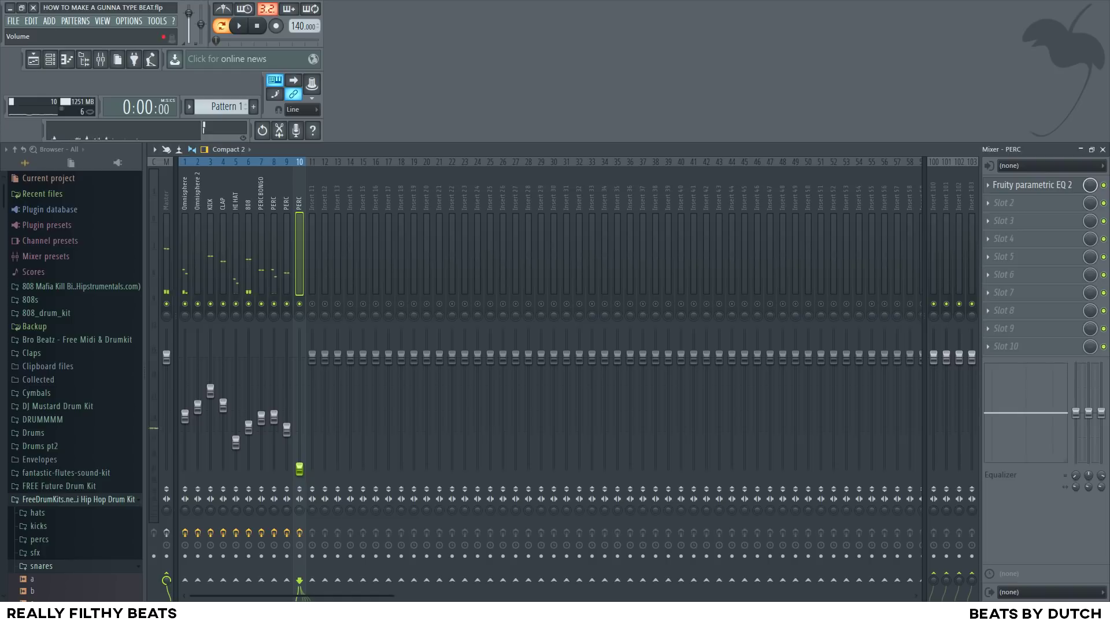
{"action": "key", "text": "space"}
{"action": "left_click_drag", "start_coordinate": [299, 468], "coordinate": [299, 418]}
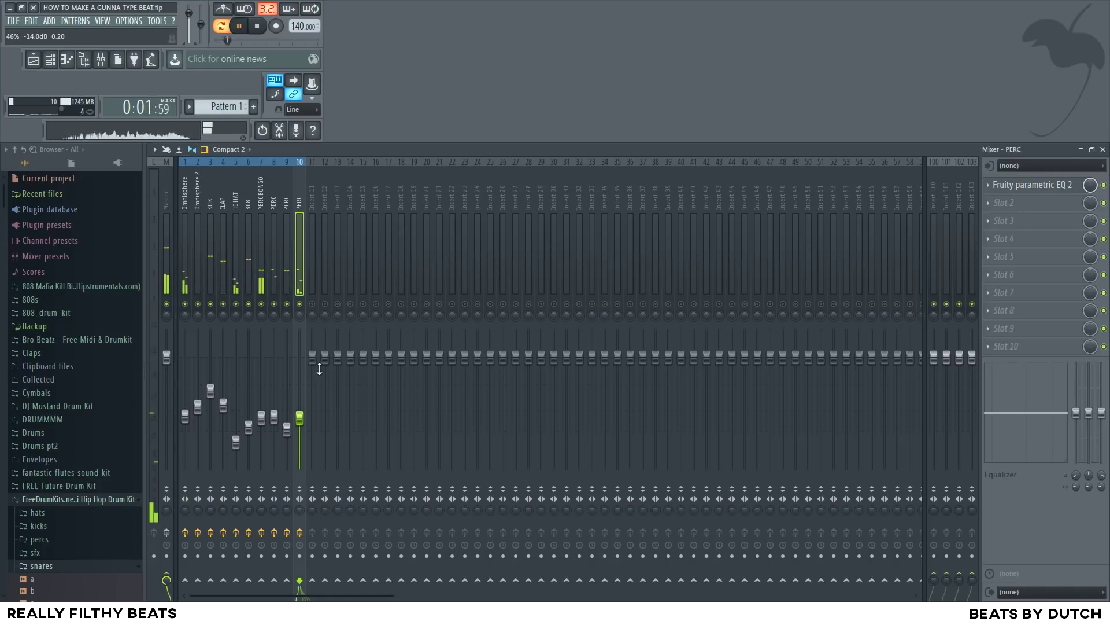
Stop playback and load the Clear master RMS mastering preset in Maximus on the Master track
{"action": "key", "text": "space"}
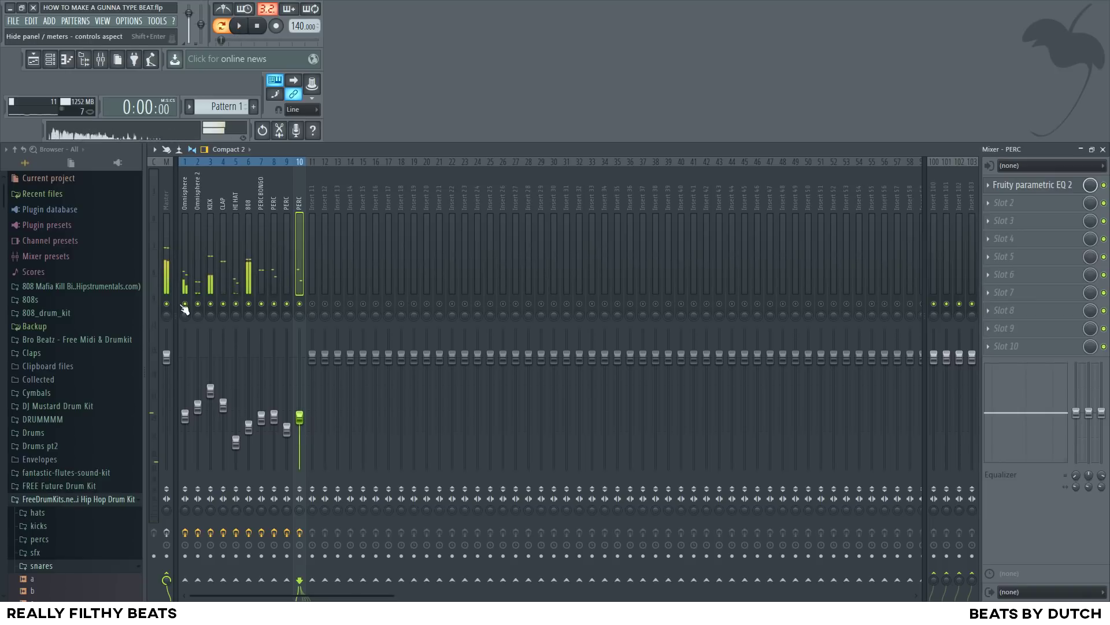
{"action": "left_click", "coordinate": [168, 289]}
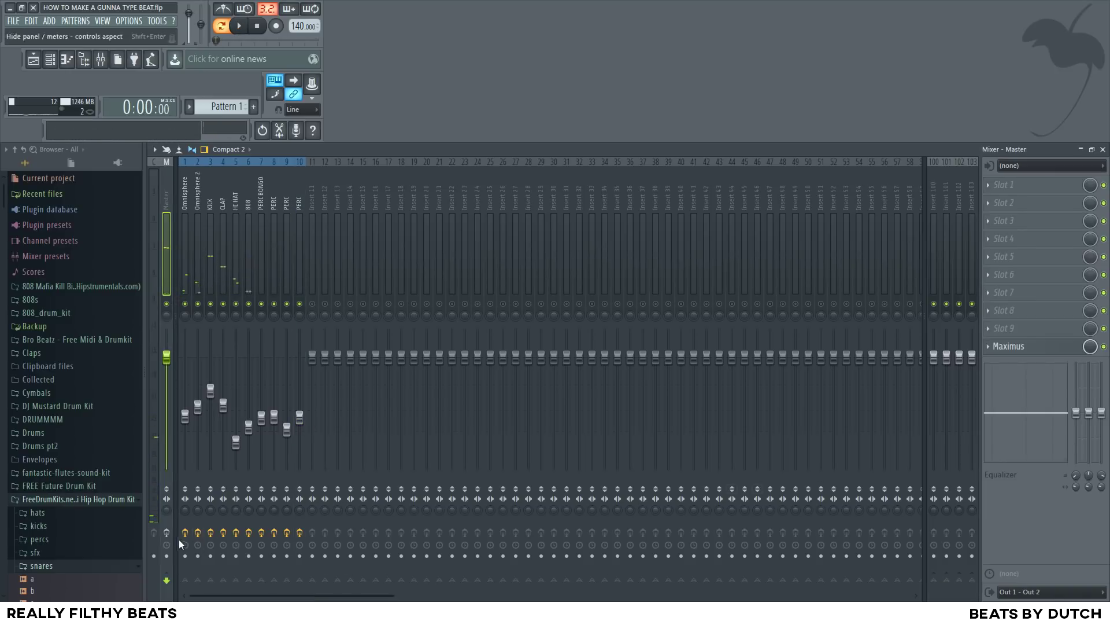
{"action": "left_click", "coordinate": [991, 348]}
{"action": "left_click", "coordinate": [912, 95]}
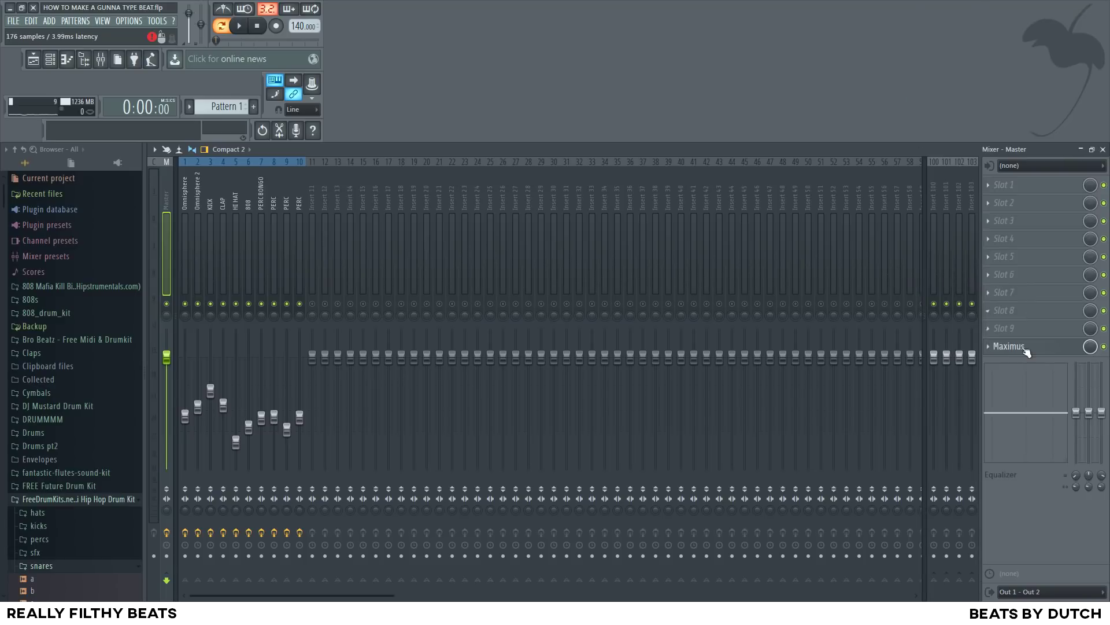
{"action": "left_click", "coordinate": [1025, 350]}
{"action": "left_click_drag", "start_coordinate": [628, 459], "coordinate": [572, 199]}
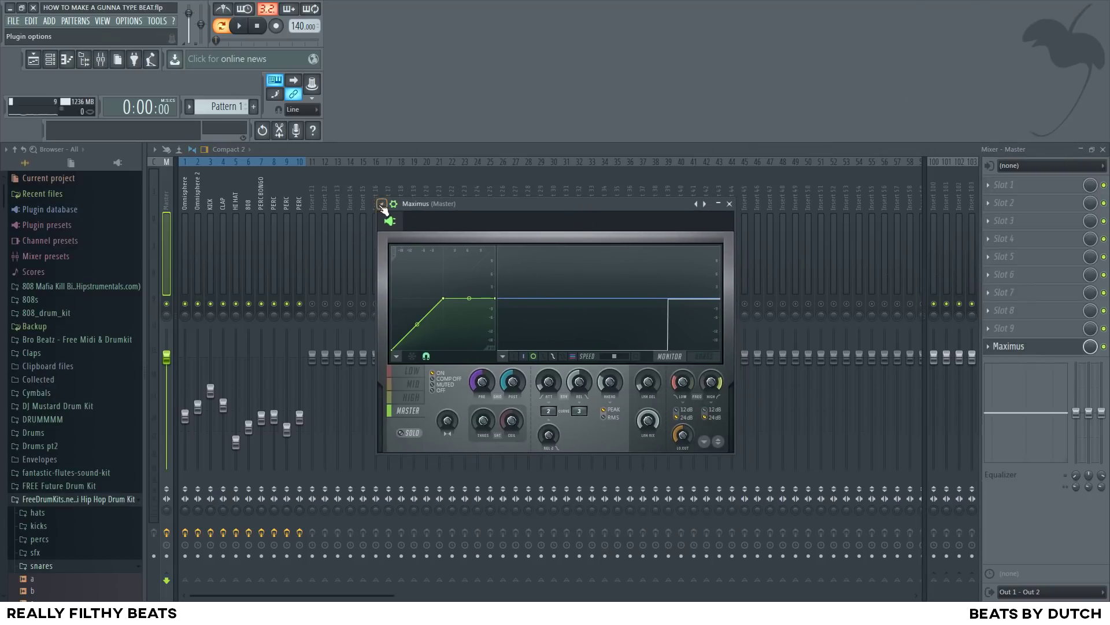
{"action": "left_click", "coordinate": [382, 204]}
{"action": "mouse_move", "coordinate": [407, 238]}
{"action": "mouse_move", "coordinate": [536, 273]}
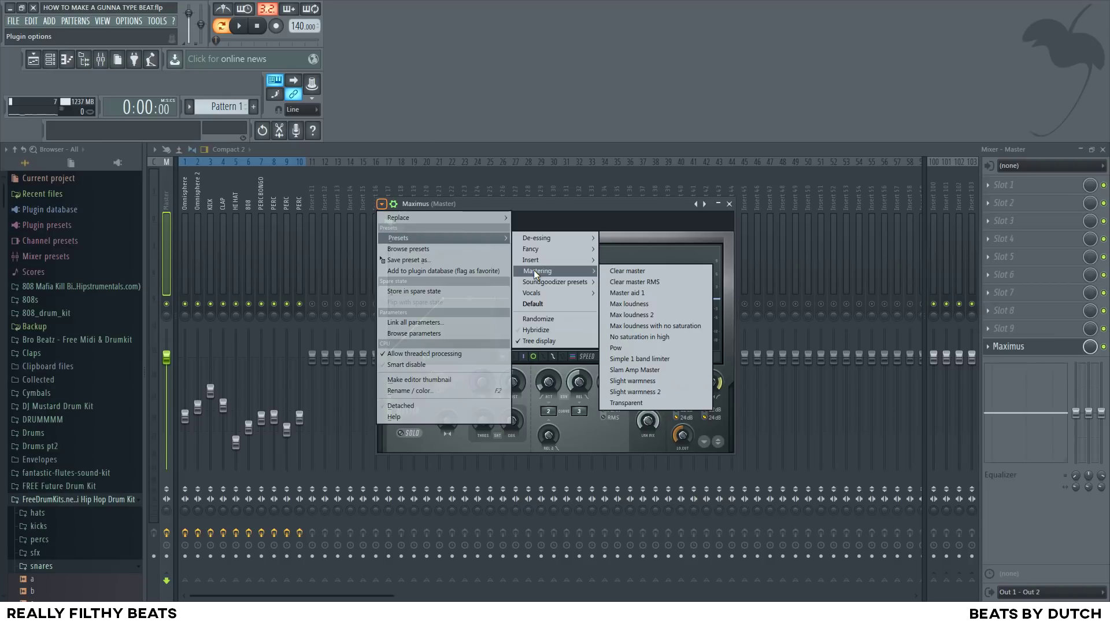
{"action": "left_click", "coordinate": [634, 281]}
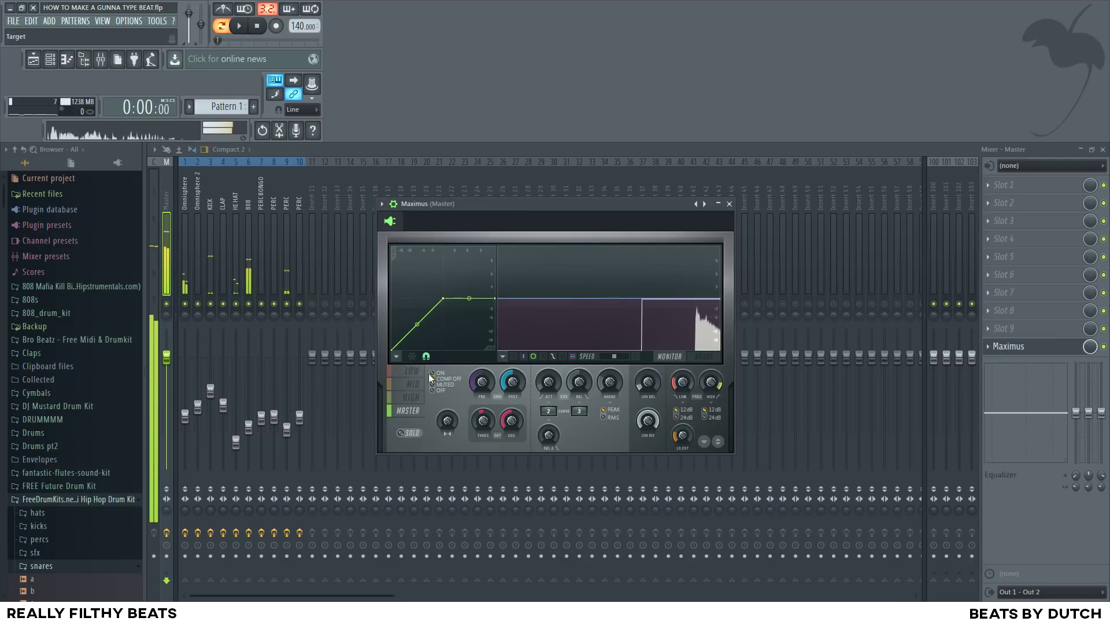
With the pattern playing, add a point to the Maximus LOW band curve just below its knee and lower the knee point
{"action": "left_click", "coordinate": [411, 371]}
{"action": "key", "text": "space"}
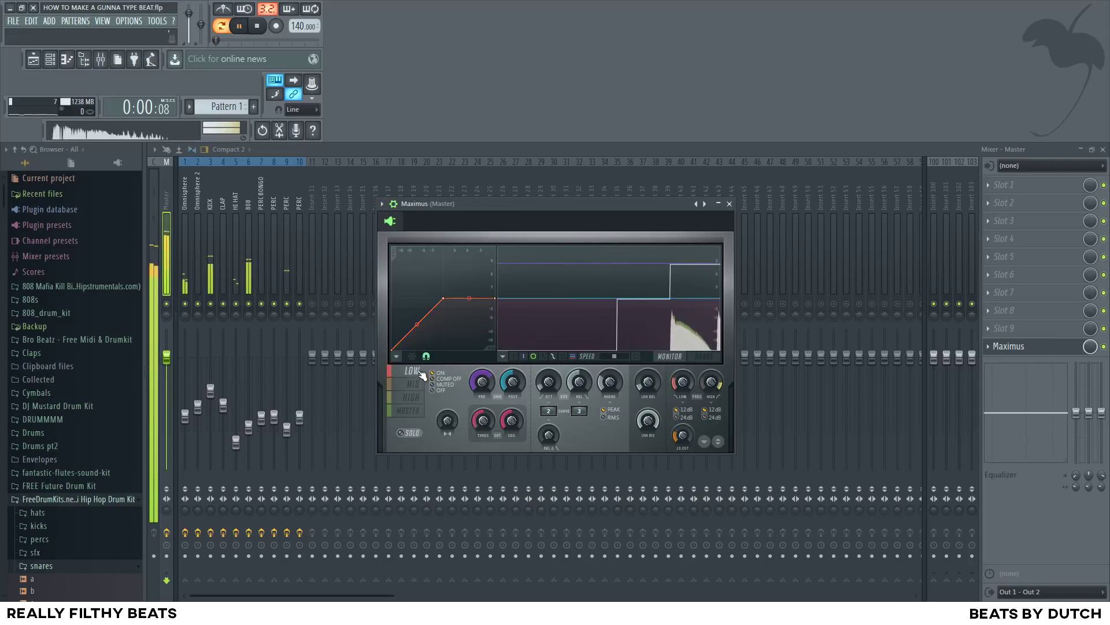
{"action": "right_click", "coordinate": [428, 314]}
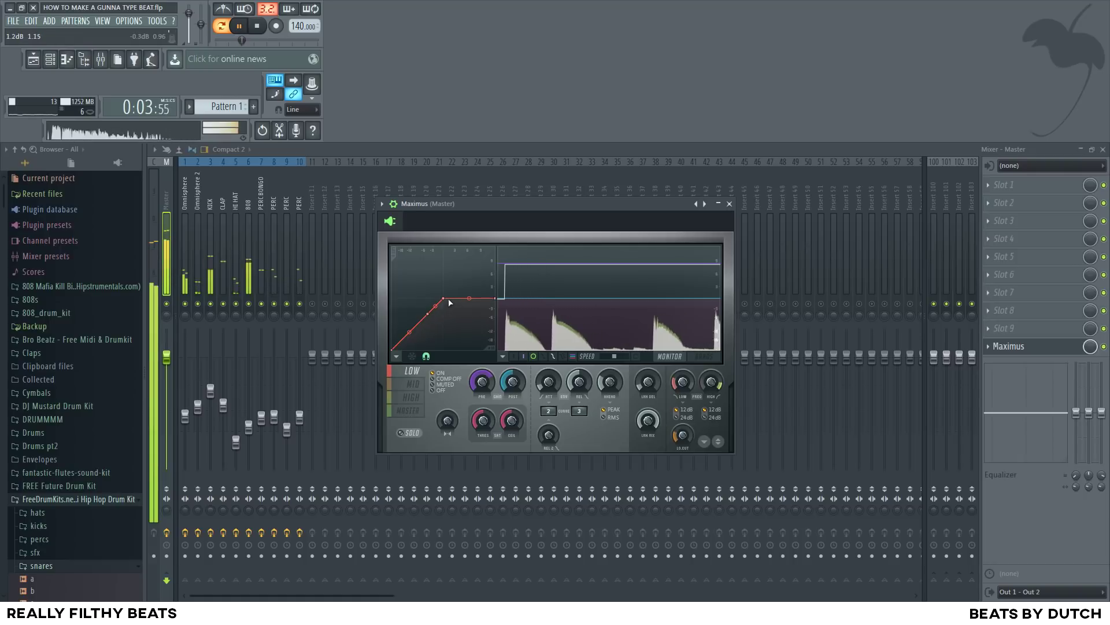
{"action": "left_click_drag", "start_coordinate": [450, 300], "coordinate": [445, 329]}
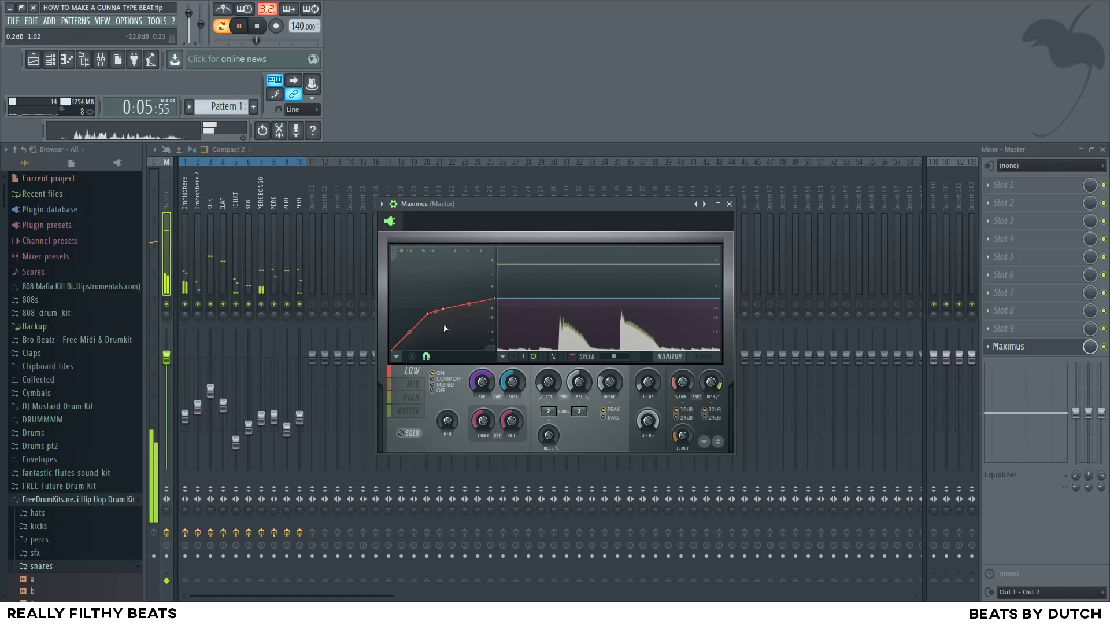
Lower the knee points of the Maximus MID and HIGH band curves to soften both into gradual slopes
{"action": "left_click", "coordinate": [412, 384]}
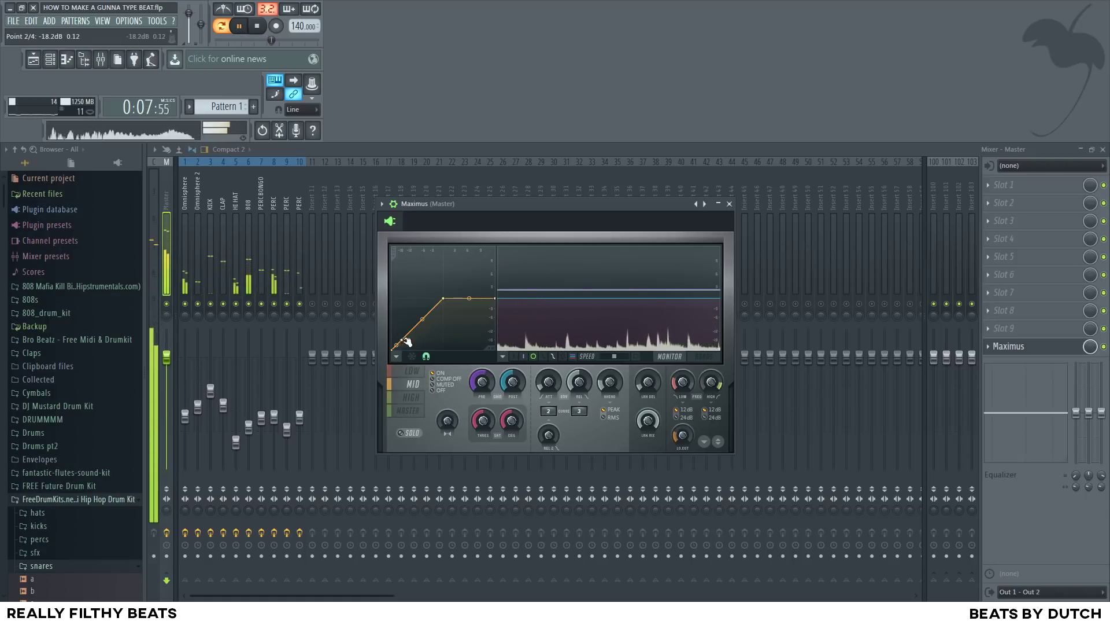
{"action": "left_click_drag", "start_coordinate": [443, 299], "coordinate": [443, 319]}
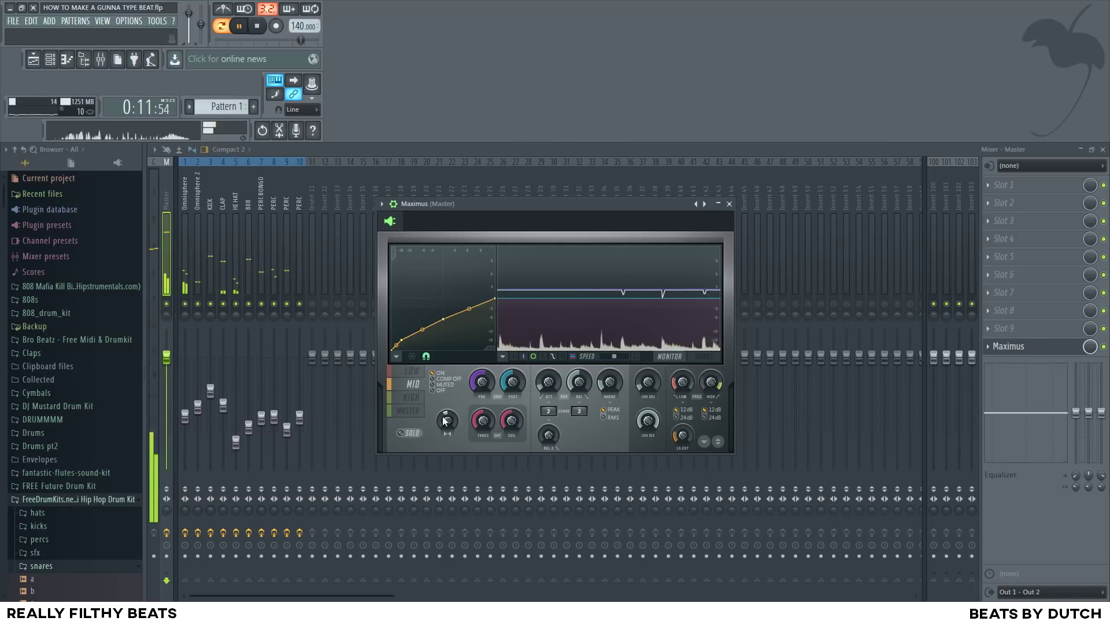
{"action": "left_click", "coordinate": [412, 397]}
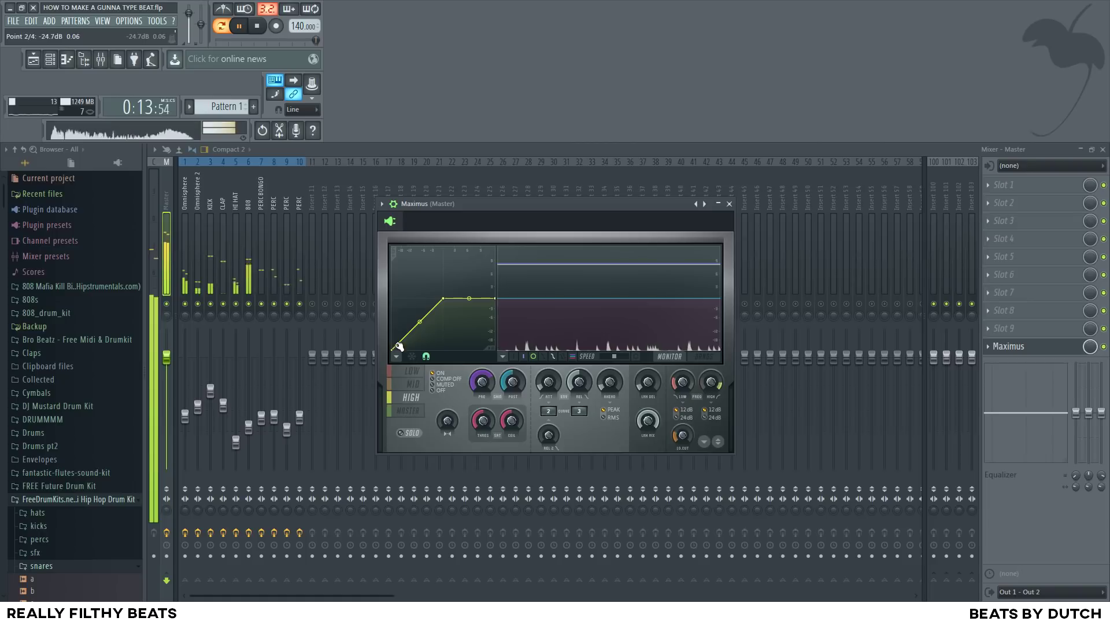
{"action": "left_click_drag", "start_coordinate": [443, 299], "coordinate": [443, 325]}
{"action": "left_click_drag", "start_coordinate": [446, 414], "coordinate": [446, 407]}
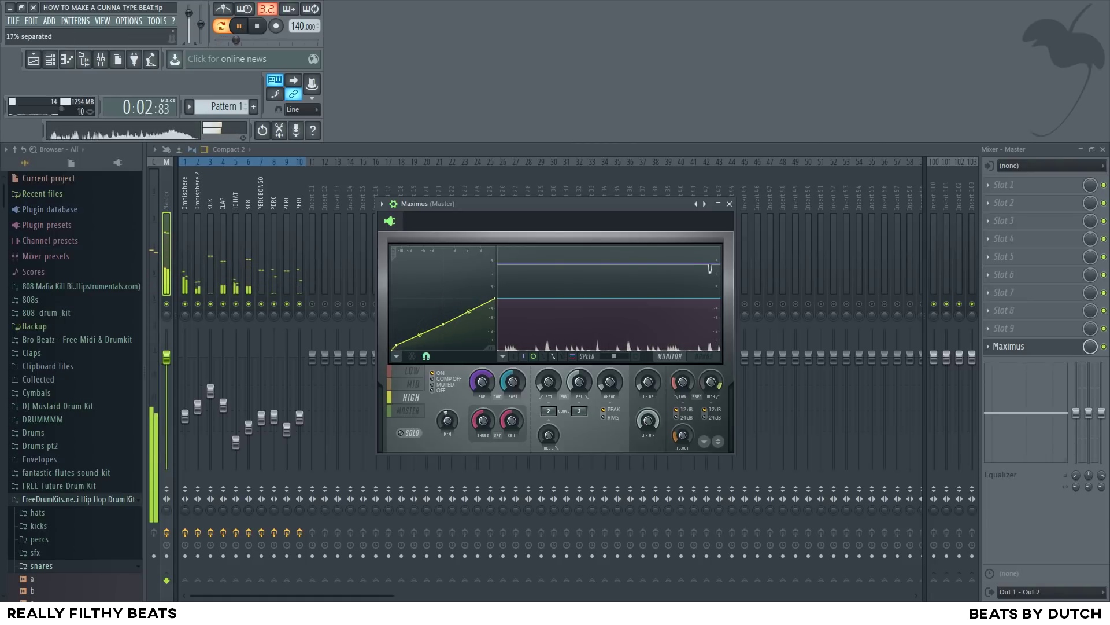
Raise the Maximus MASTER band's post gain to about 8 dB against the playing pattern, trimming it back slightly
{"action": "left_click", "coordinate": [409, 410]}
{"action": "key", "text": "space"}
{"action": "left_click_drag", "start_coordinate": [513, 382], "coordinate": [513, 364]}
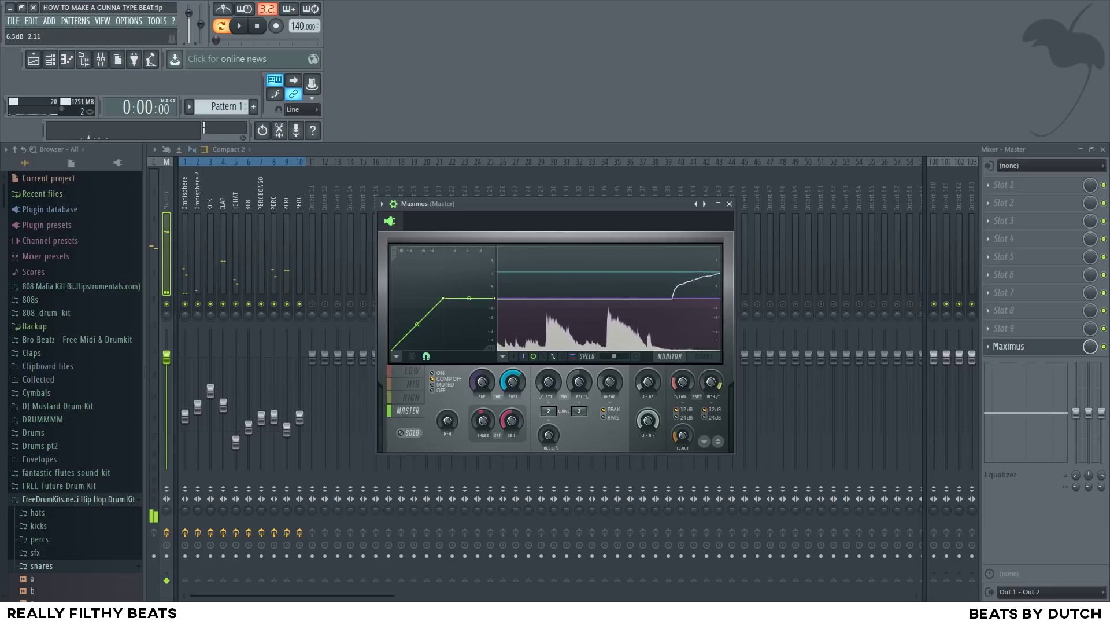
{"action": "key", "text": "space"}
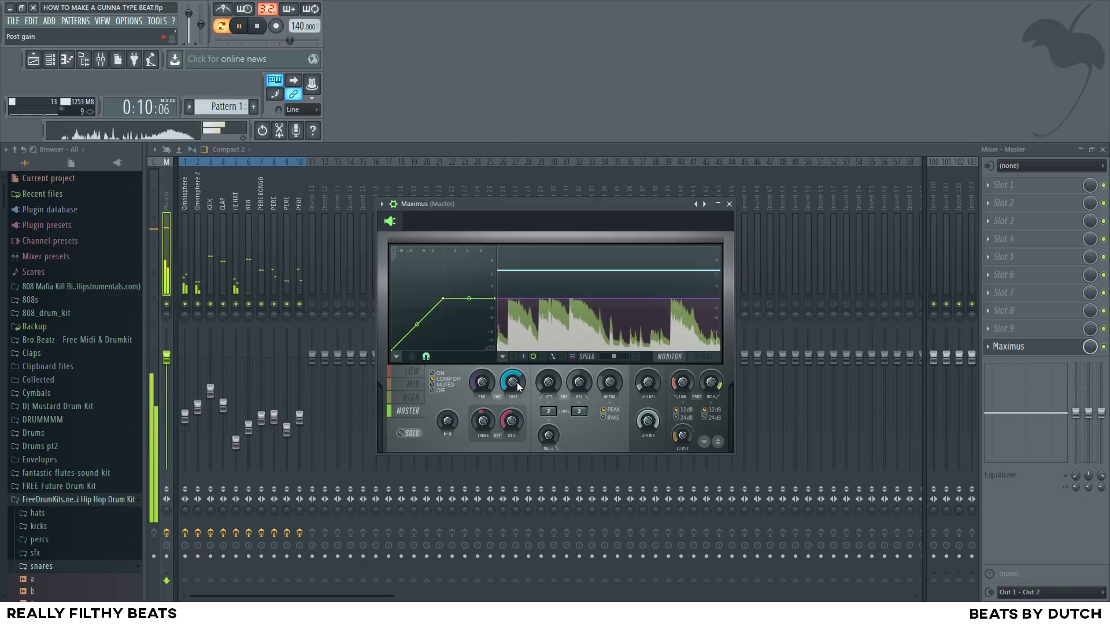
{"action": "left_click_drag", "start_coordinate": [518, 391], "coordinate": [519, 375]}
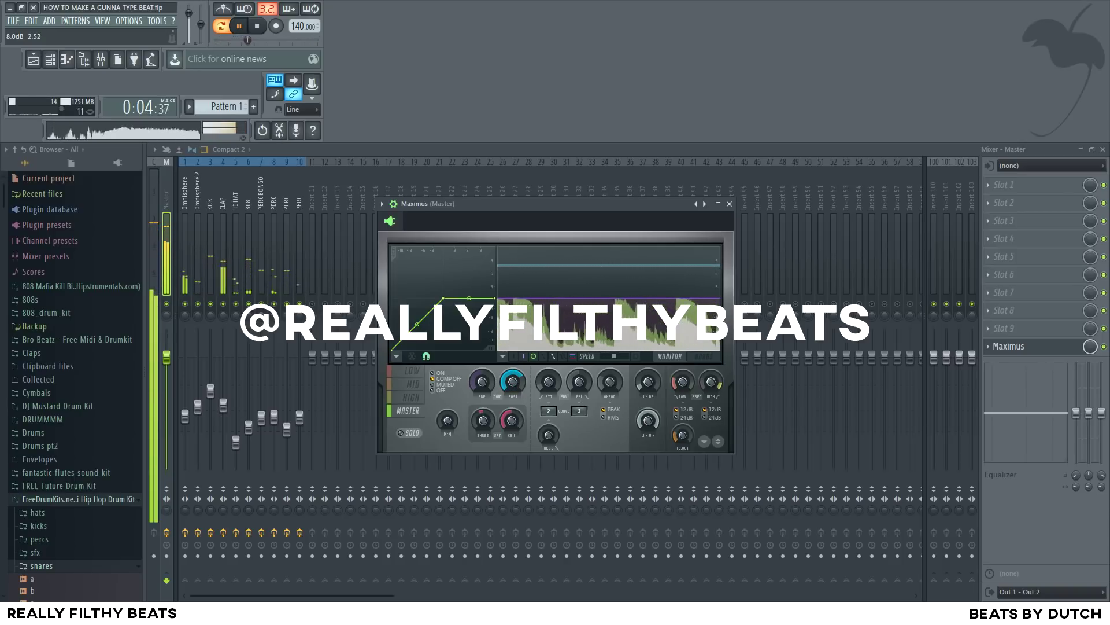
{"action": "left_click_drag", "start_coordinate": [512, 387], "coordinate": [514, 388]}
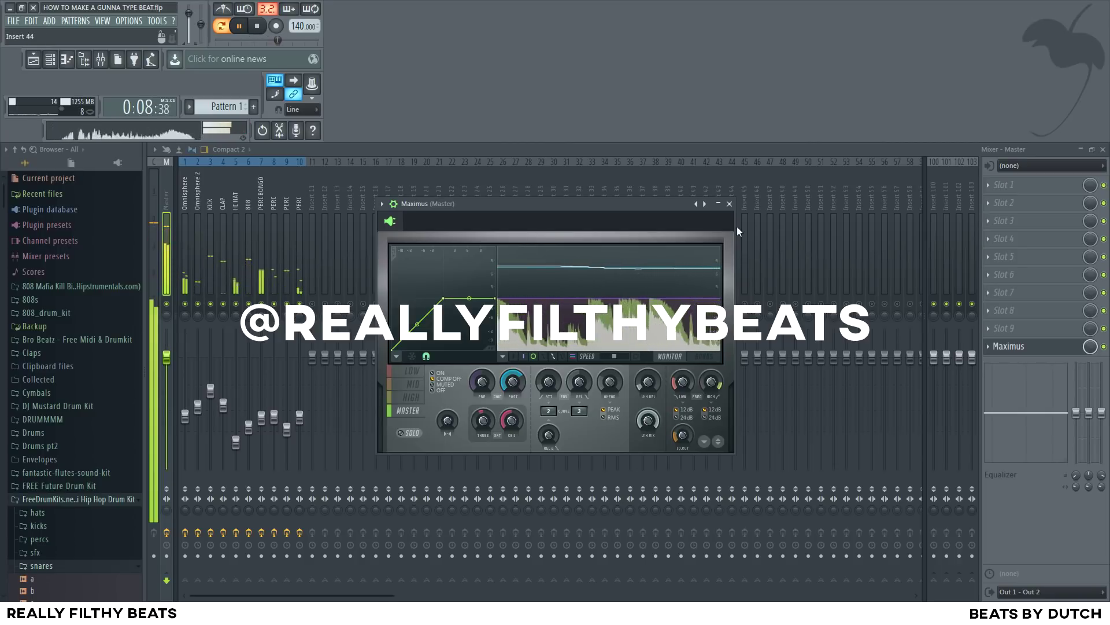
Close Maximus and raise the Omnisphere track on insert 1 slightly
{"action": "left_click", "coordinate": [729, 204]}
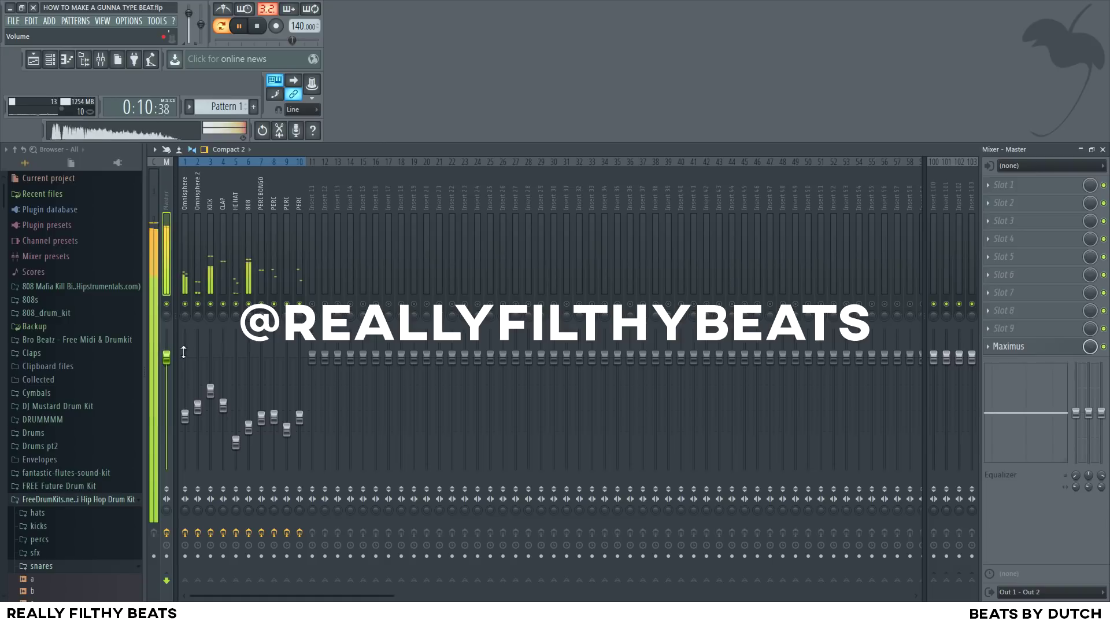
{"action": "left_click_drag", "start_coordinate": [185, 415], "coordinate": [185, 409]}
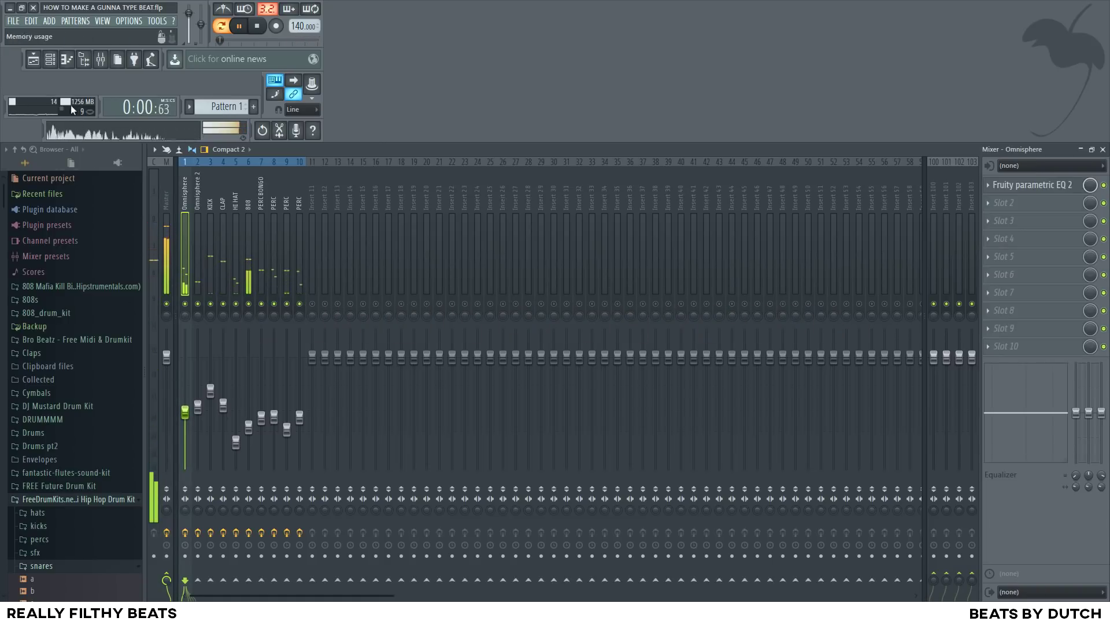
Bring up the playlist, stop playback and split Pattern 1 by channel
{"action": "left_click", "coordinate": [35, 61]}
{"action": "left_click", "coordinate": [50, 62]}
{"action": "left_click", "coordinate": [49, 62]}
{"action": "left_click", "coordinate": [50, 62]}
{"action": "left_click", "coordinate": [51, 64]}
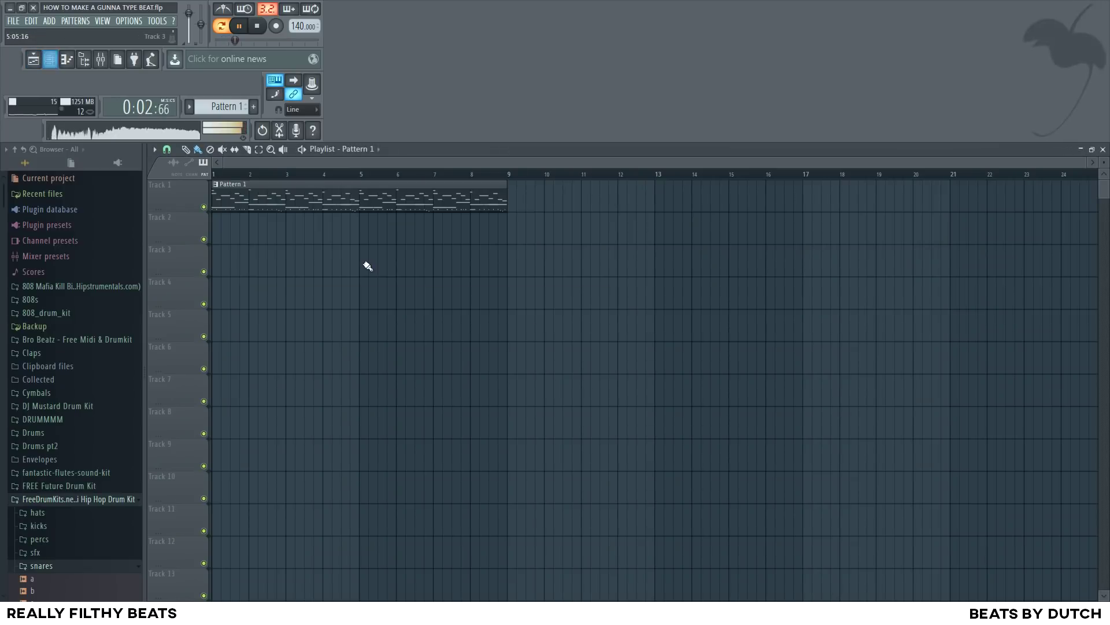
{"action": "key", "text": "space"}
{"action": "left_click", "coordinate": [189, 106]}
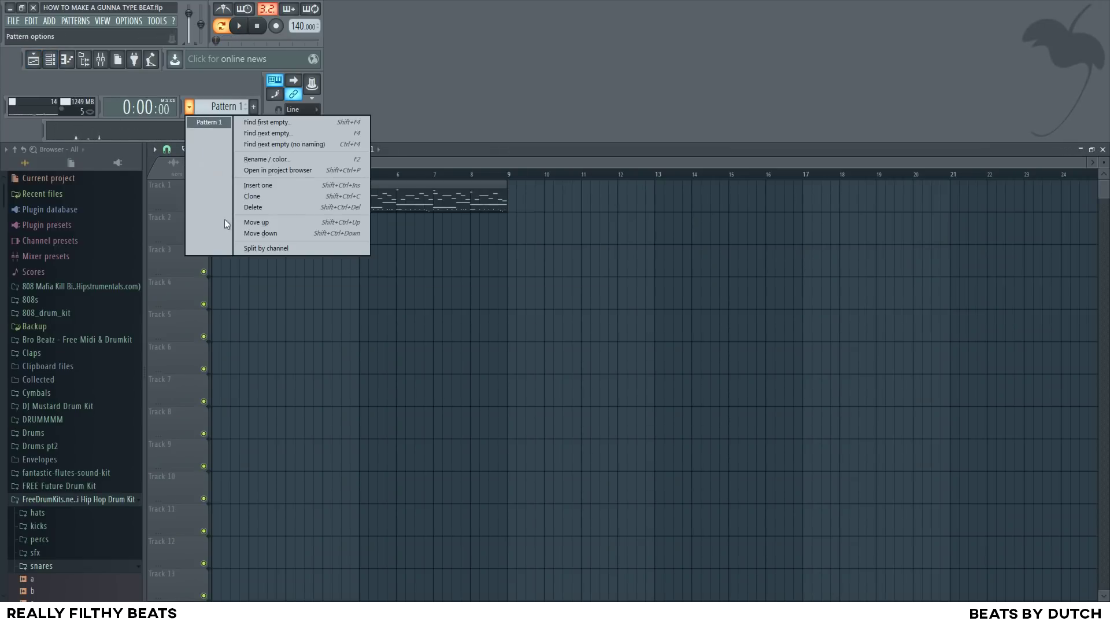
{"action": "left_click", "coordinate": [297, 245]}
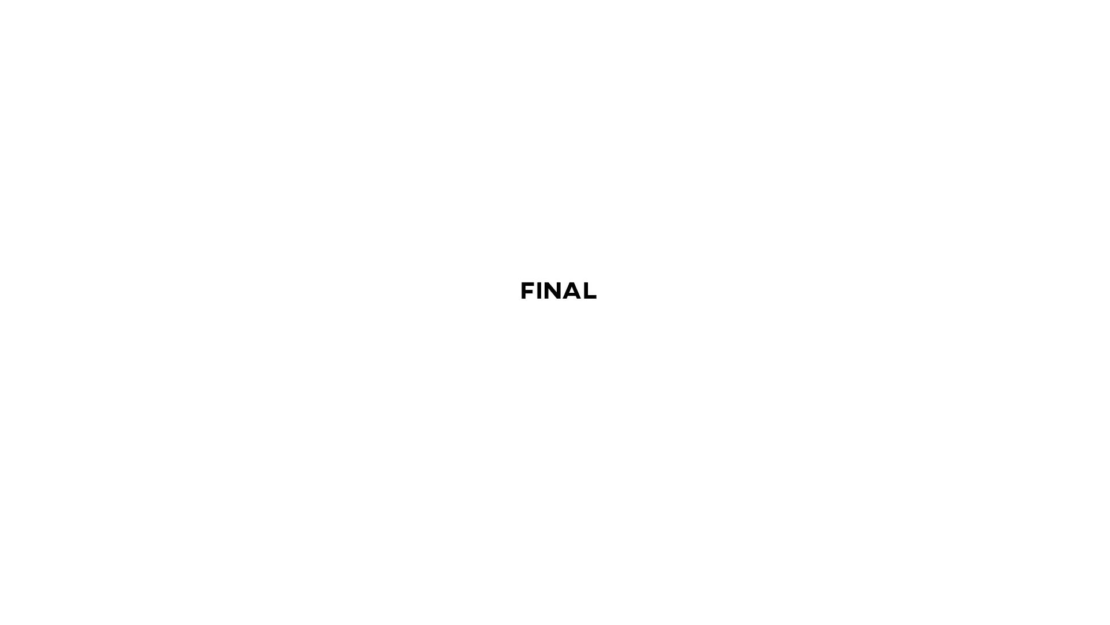